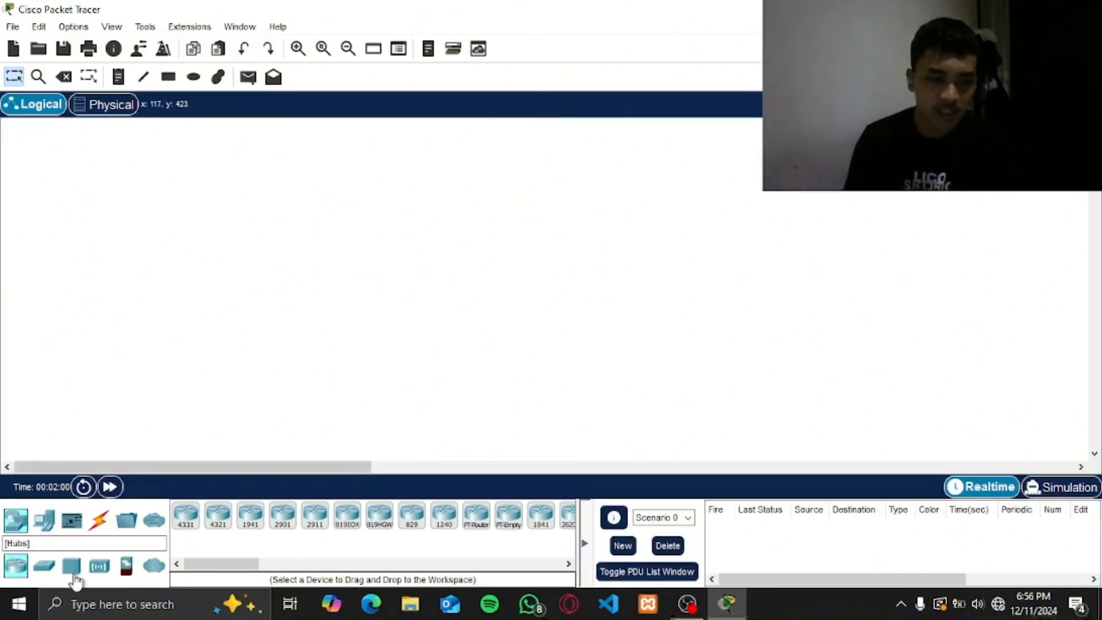
- Place four PCs in the workspace as two rows of two, spaced widely apart
left_click(44, 521)
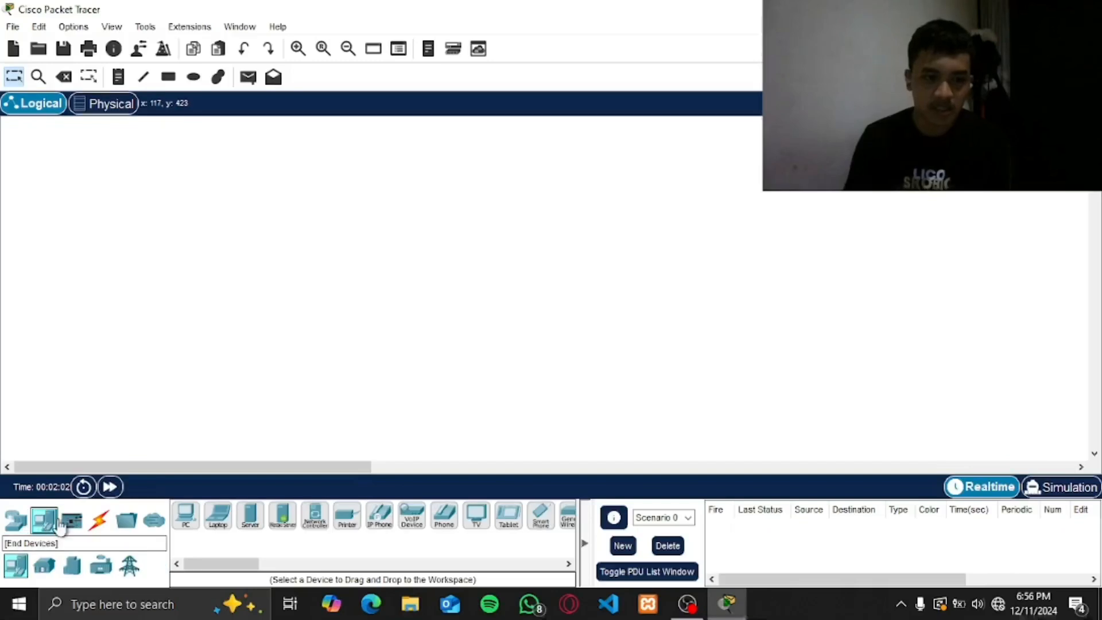
left_click(185, 523)
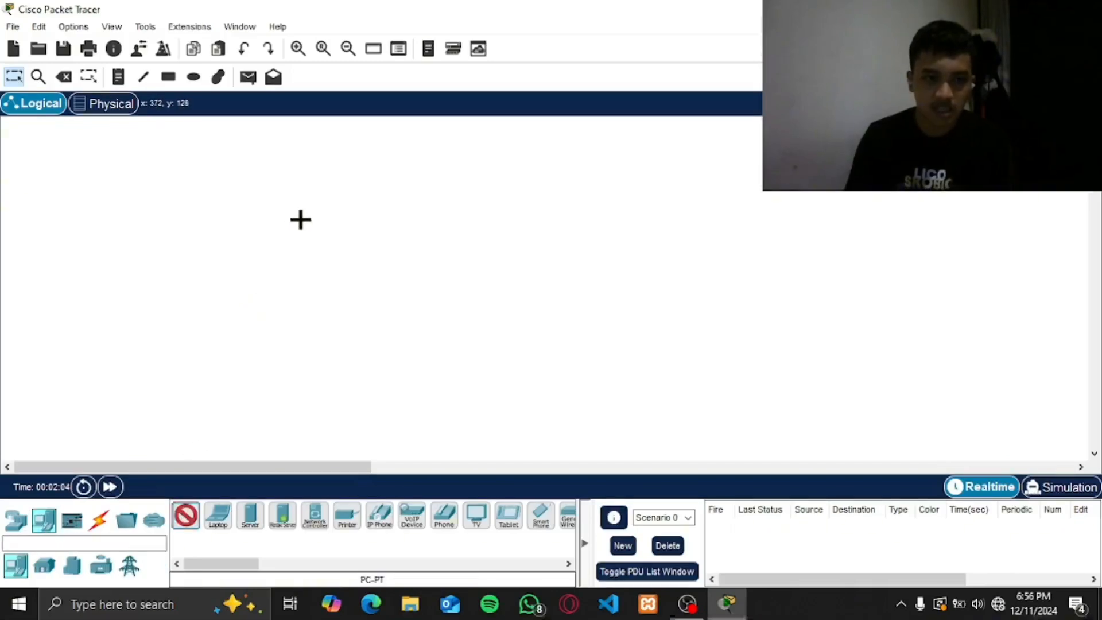
left_click(316, 216)
left_click(185, 517)
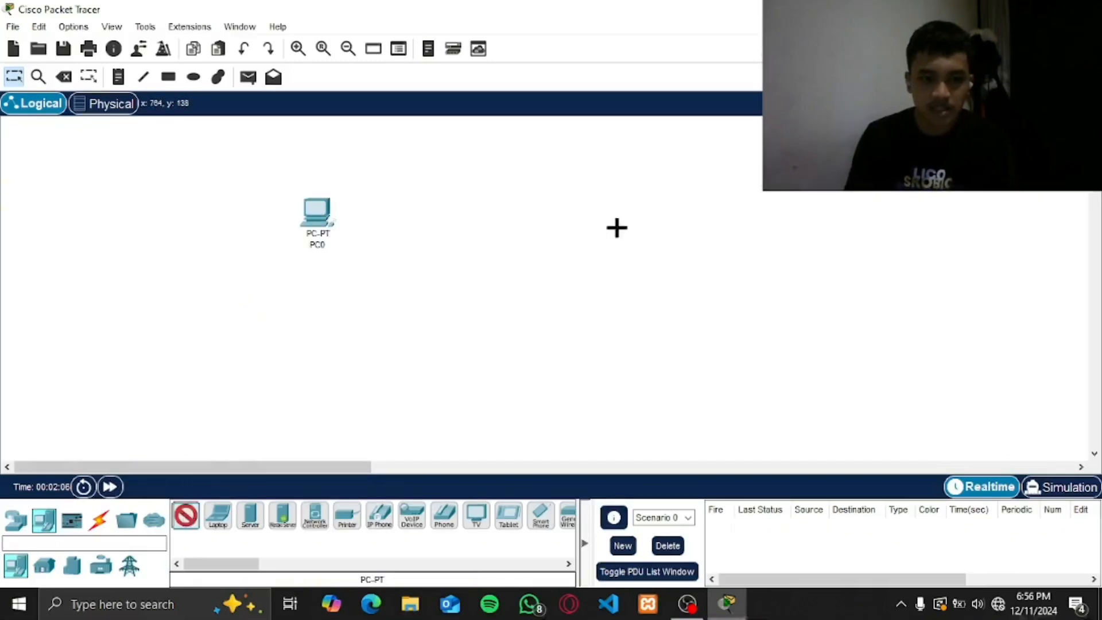
left_click(683, 210)
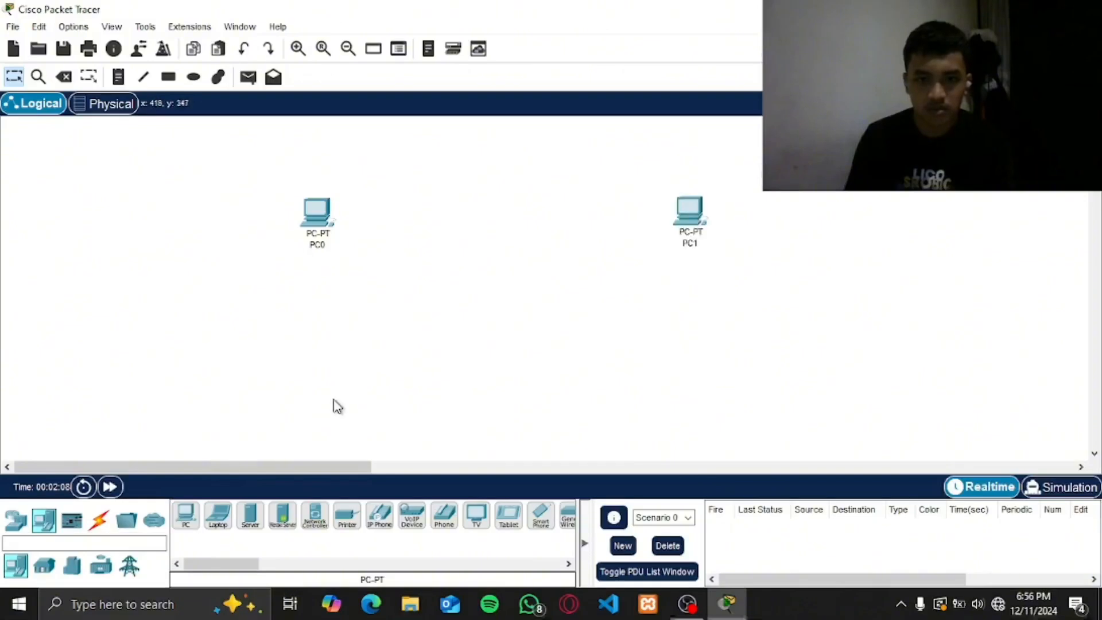
left_click(186, 517)
left_click(315, 373)
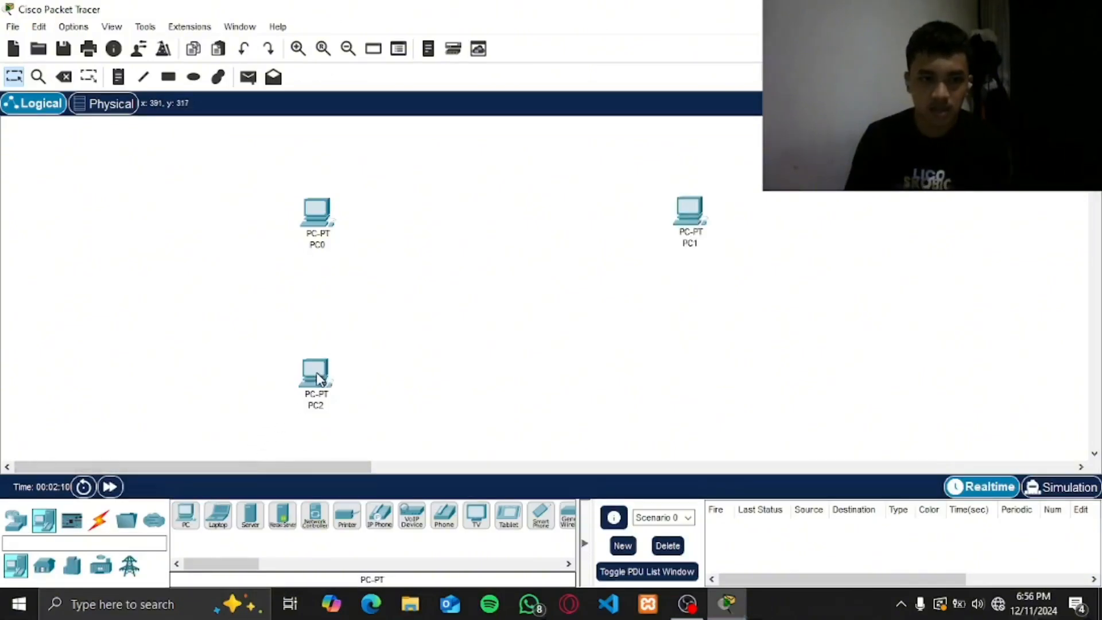
left_click(186, 516)
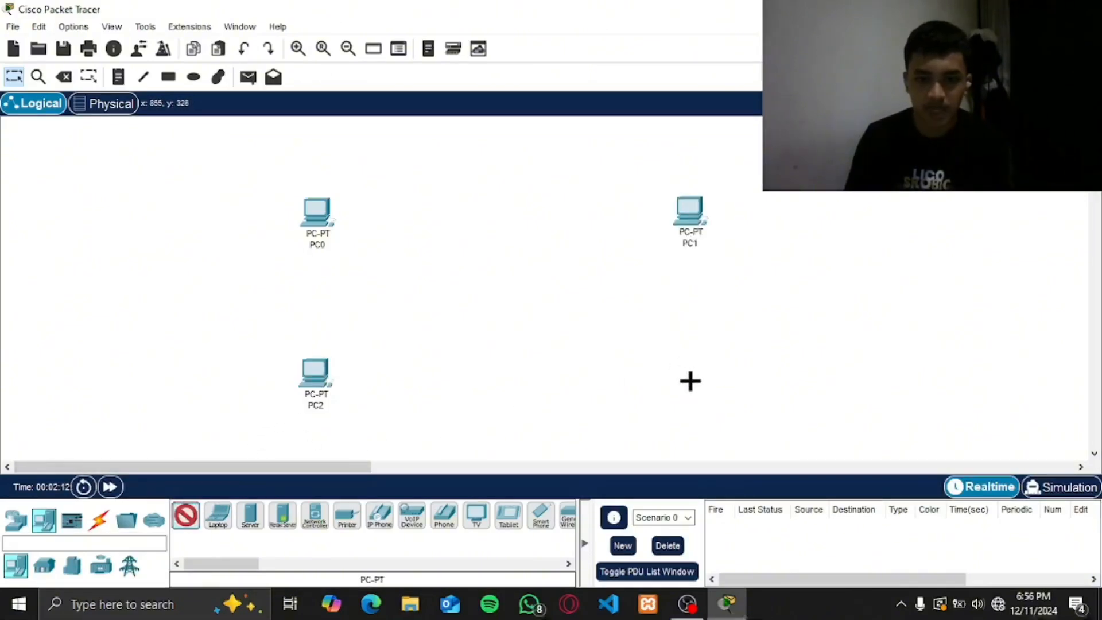
left_click(691, 382)
- Place two 2960 switches side by side in the middle between the PCs and adjust their positions
left_click(16, 525)
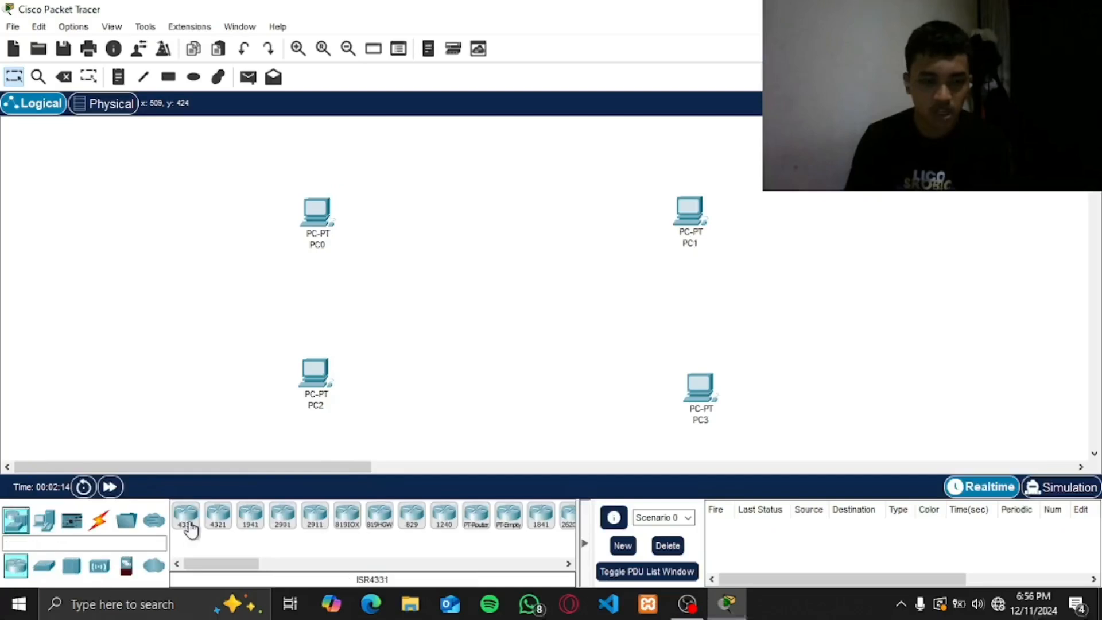
left_click(44, 566)
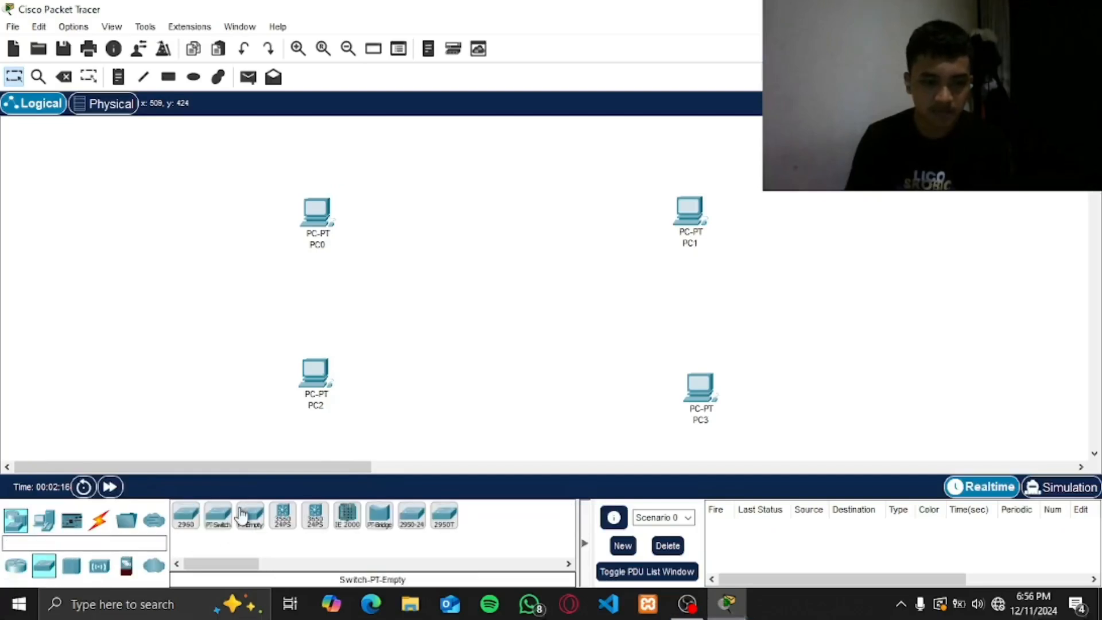
left_click(186, 516)
left_click(402, 302)
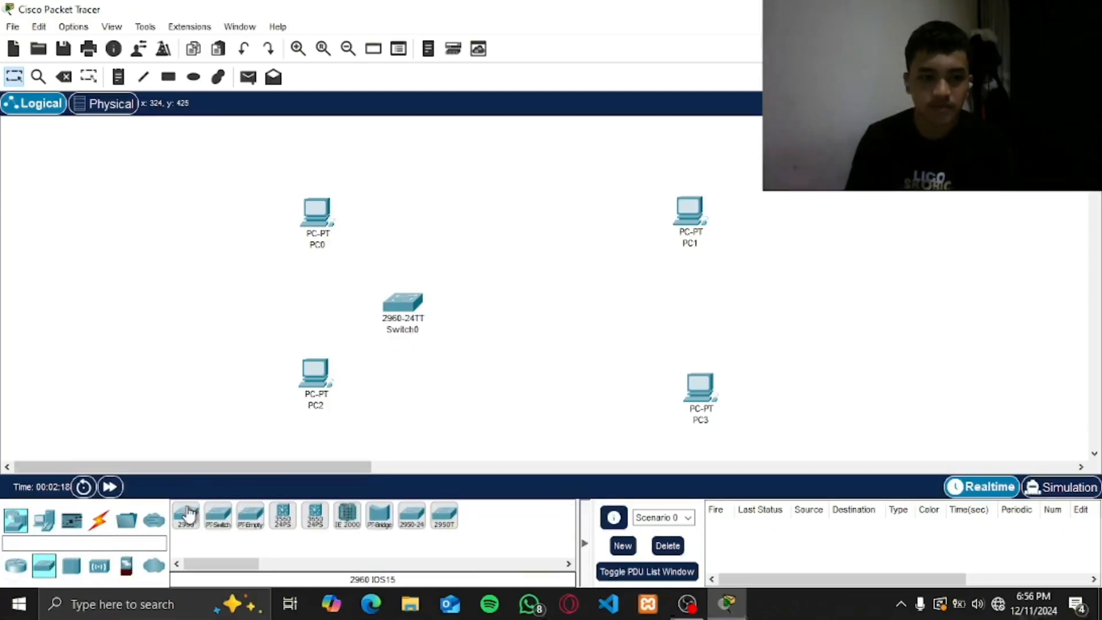
left_click(577, 309)
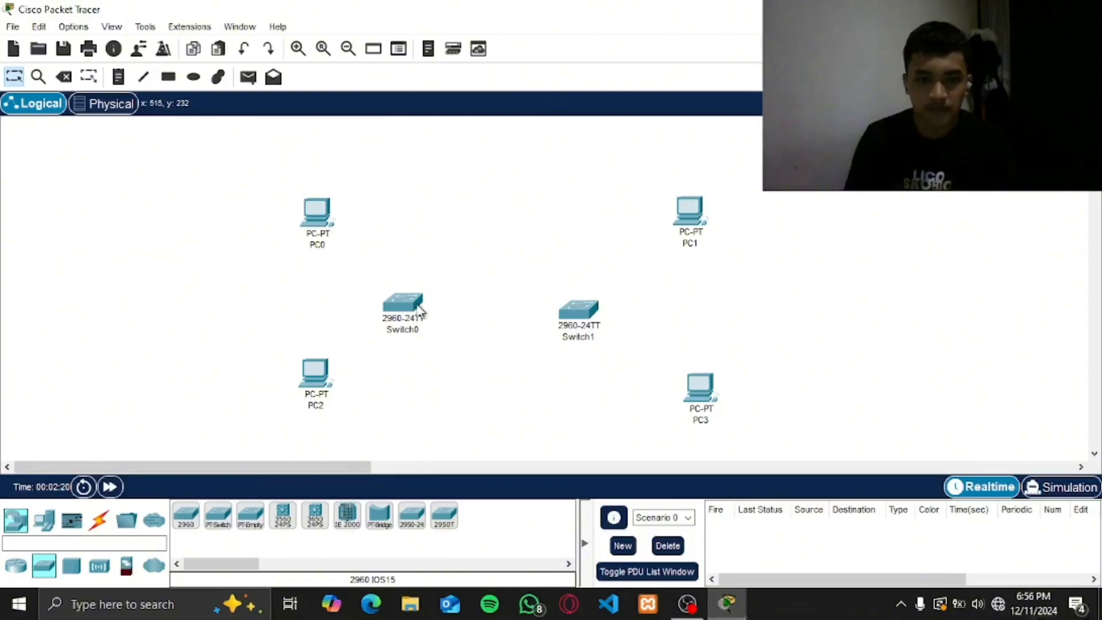
left_click_drag(436, 312, 437, 315)
left_click_drag(573, 317, 575, 309)
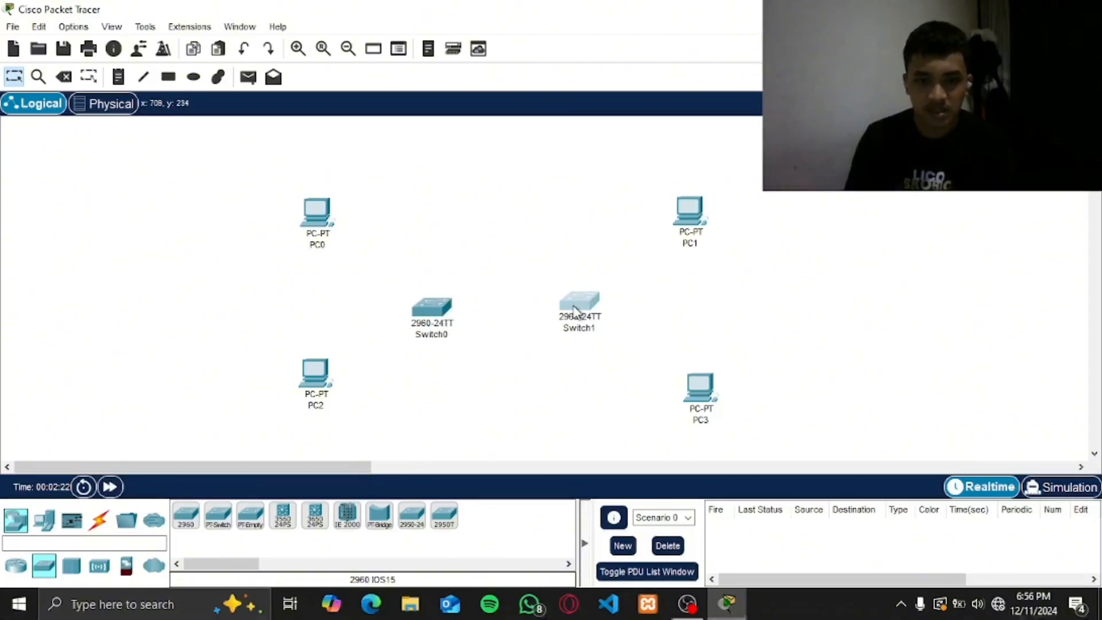
left_click(687, 309)
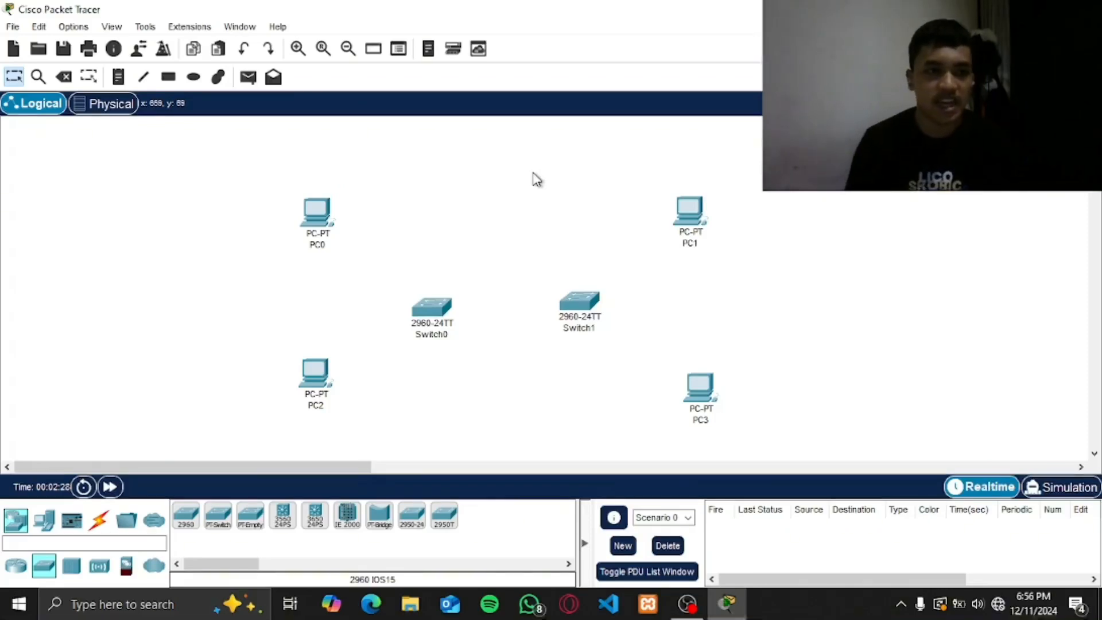
- Draw a rectangle with yellow fill #ffff00 around the upper pair, PC0 and PC1
left_click(168, 78)
left_click(490, 138)
left_click(646, 132)
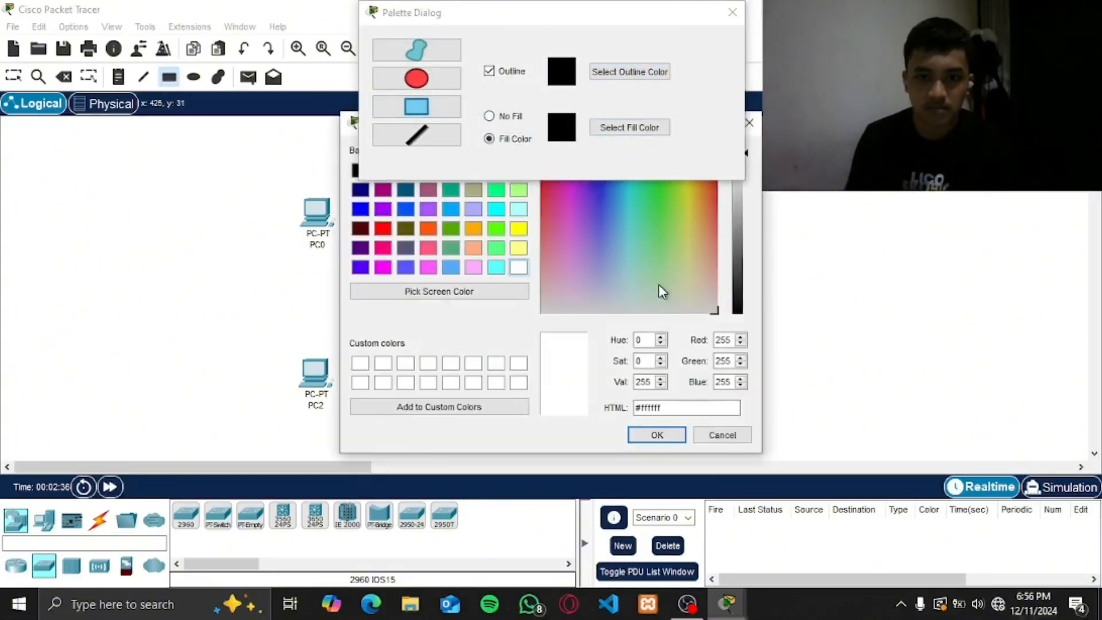
left_click(518, 229)
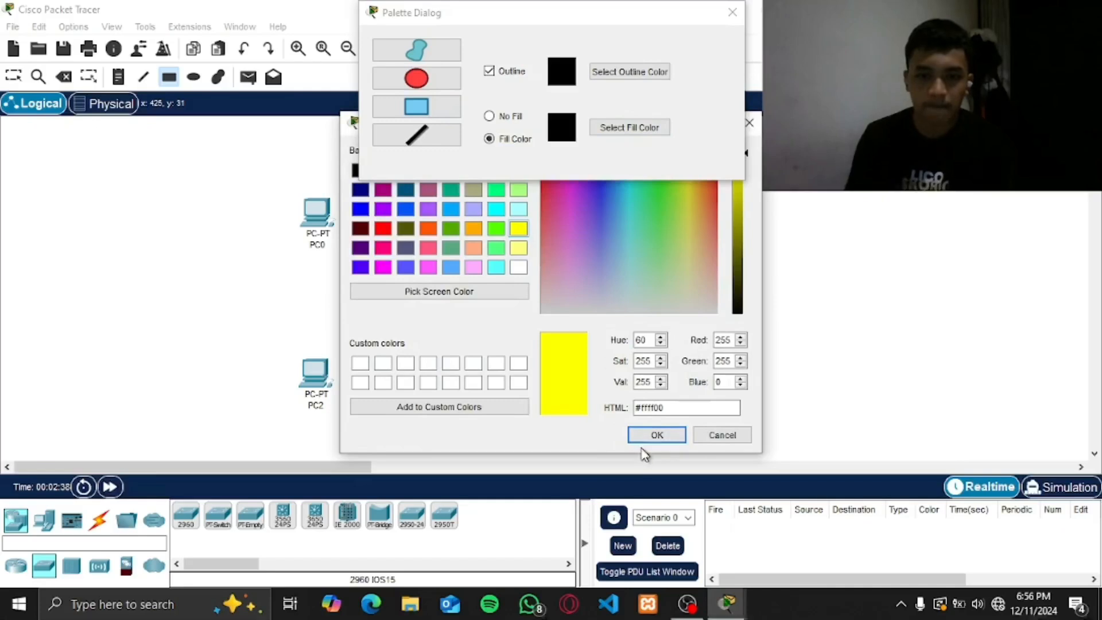
left_click(657, 435)
mouse_move(258, 165)
left_mouse_down()
mouse_move(635, 234)
mouse_move(777, 265)
mouse_move(751, 273)
mouse_move(772, 276)
left_mouse_up()
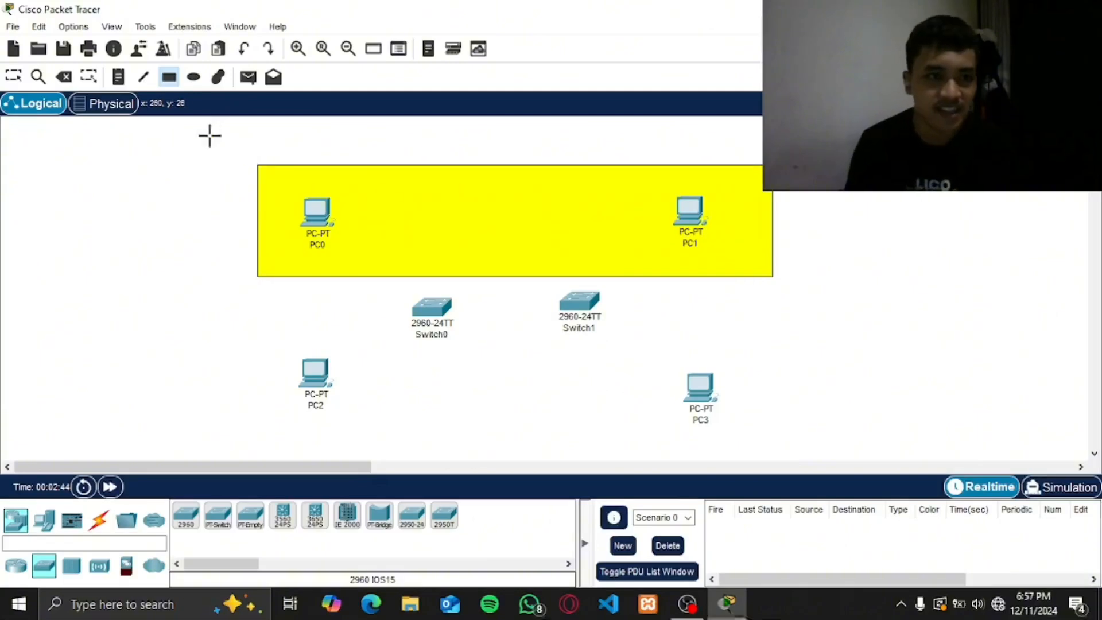
- Draw a rectangle with green fill #55ff7f around the lower pair, PC2 and PC3
left_click(187, 84)
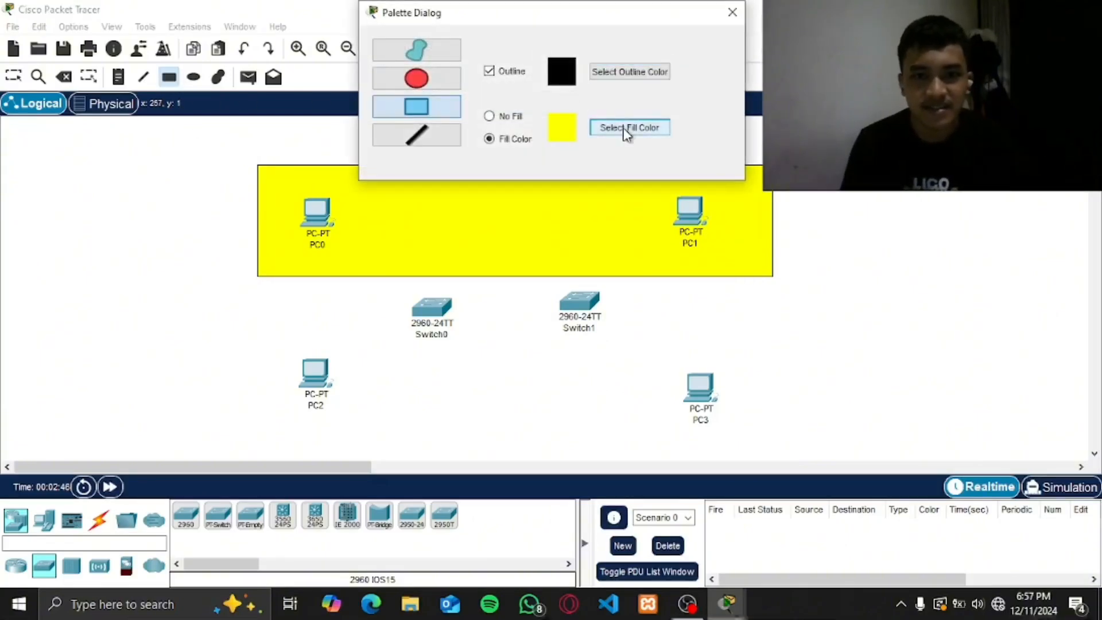
left_click(627, 128)
left_click(494, 250)
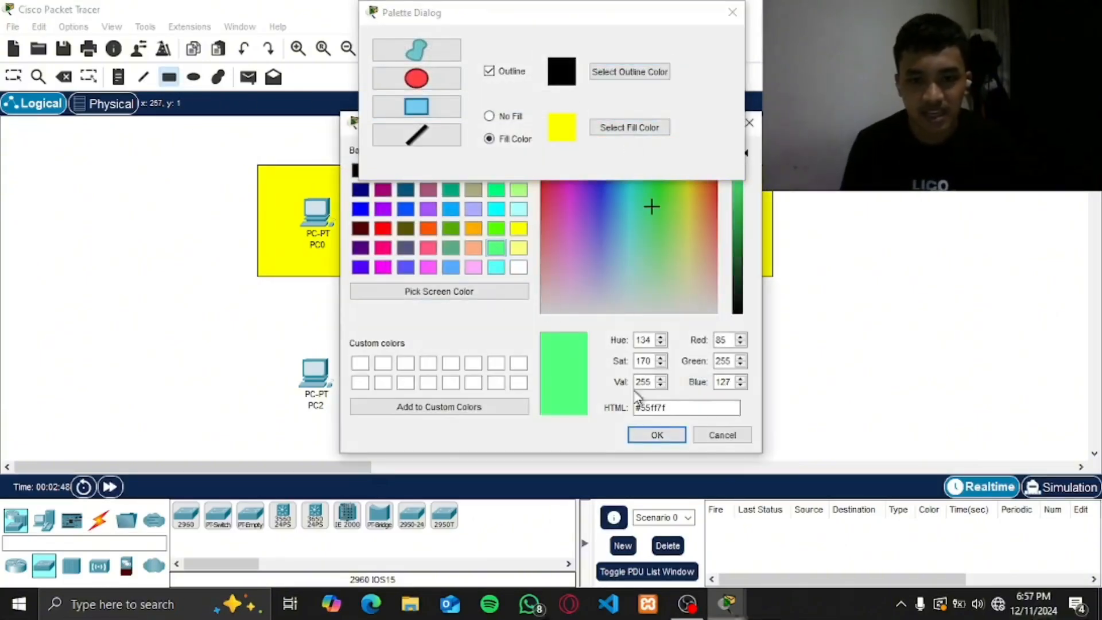
left_click(655, 435)
left_click(733, 12)
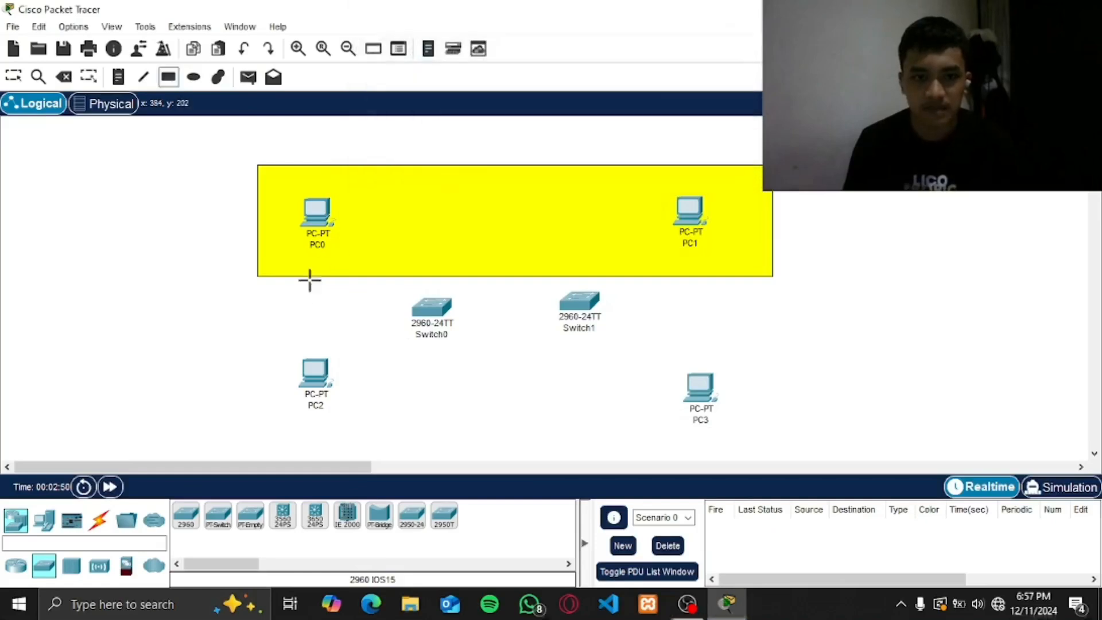
left_click_drag(264, 332, 762, 436)
left_click(21, 79)
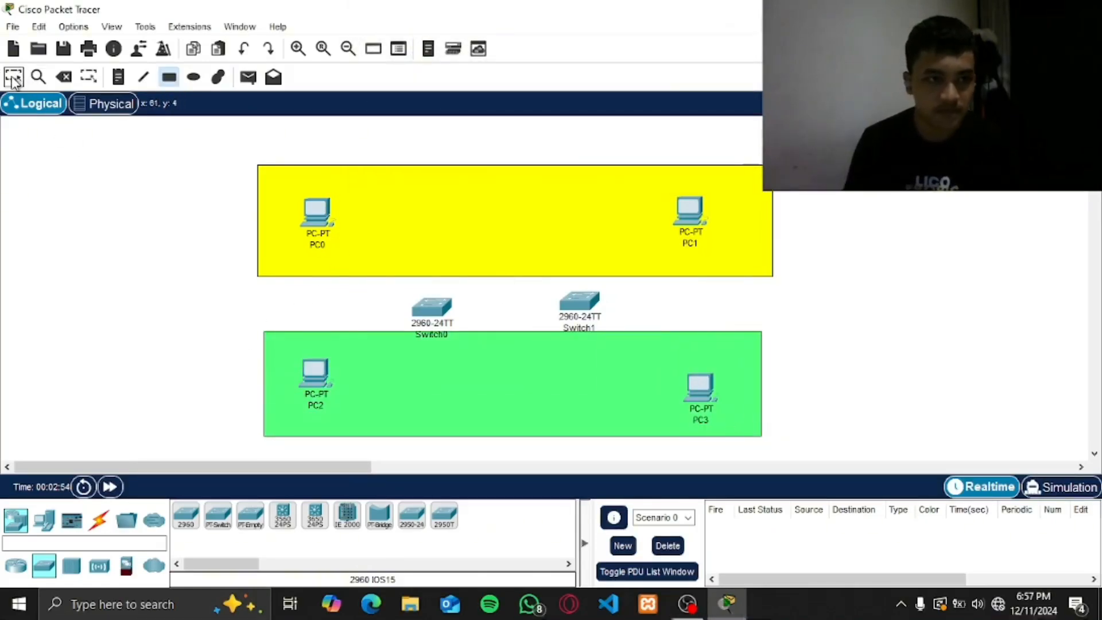
- Shift the green rectangle slightly down and add the text label "Karyawan" at its centre
left_click(545, 408)
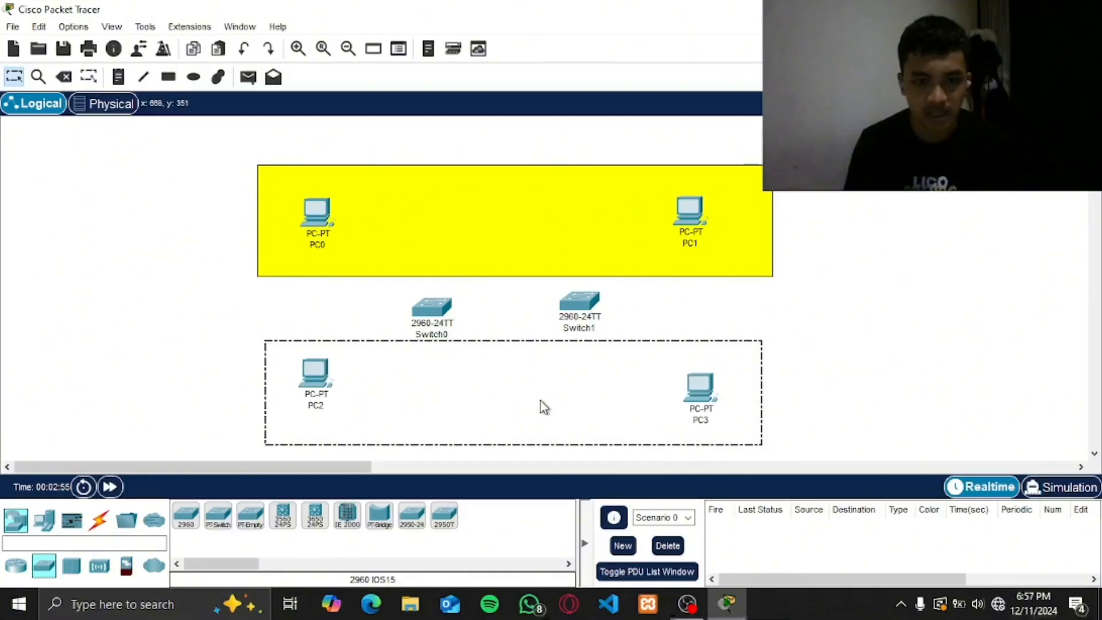
double_click(540, 401)
type("Karyawan")
key("Return")
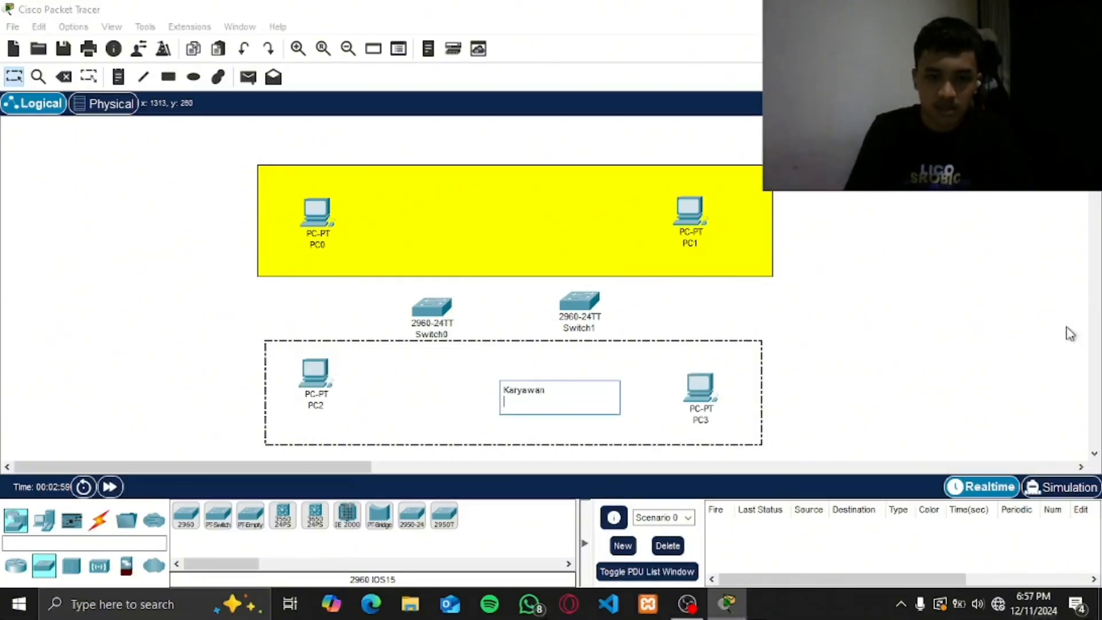
left_click(1023, 325)
scroll(1097, 219, "up", 5)
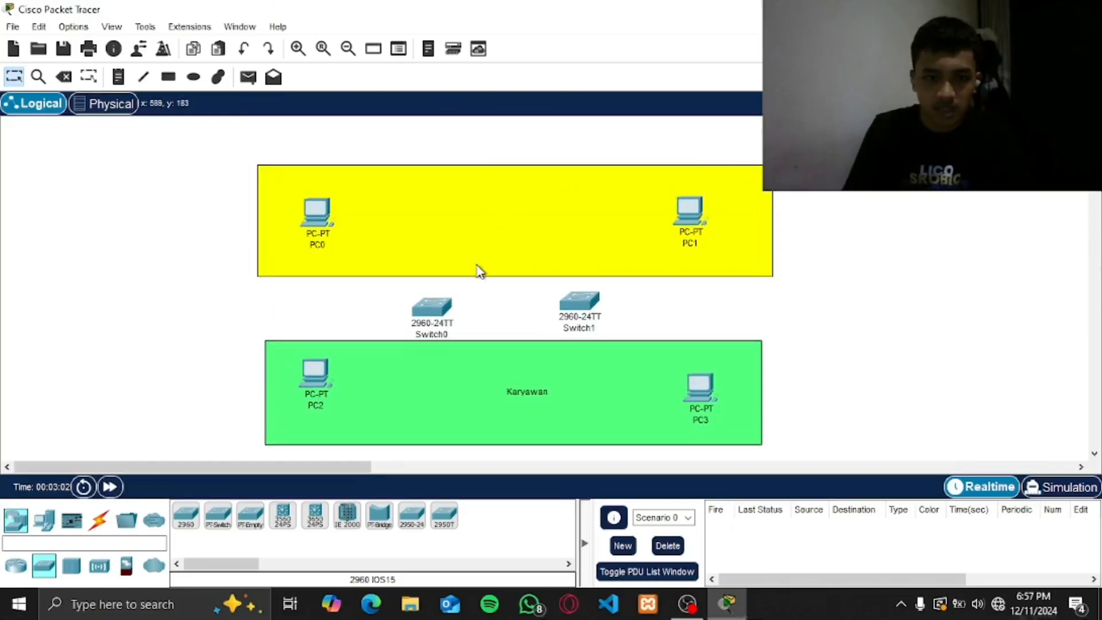
- Add the text label "Bos" at the centre of the yellow rectangle
double_click(505, 245)
double_click(504, 240)
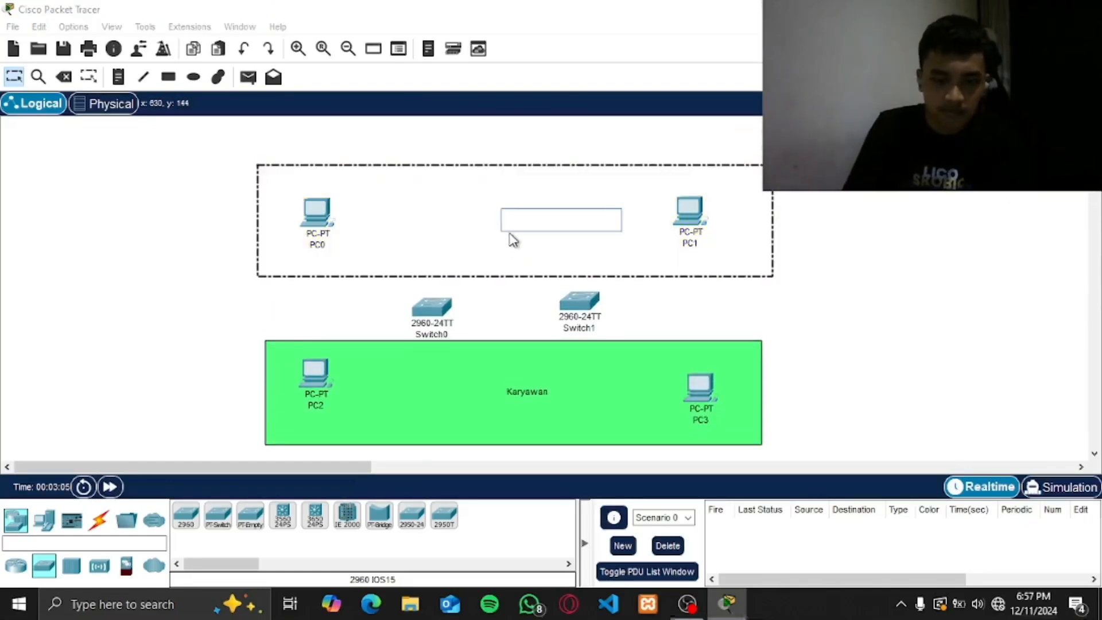
type("Bos")
key("Return")
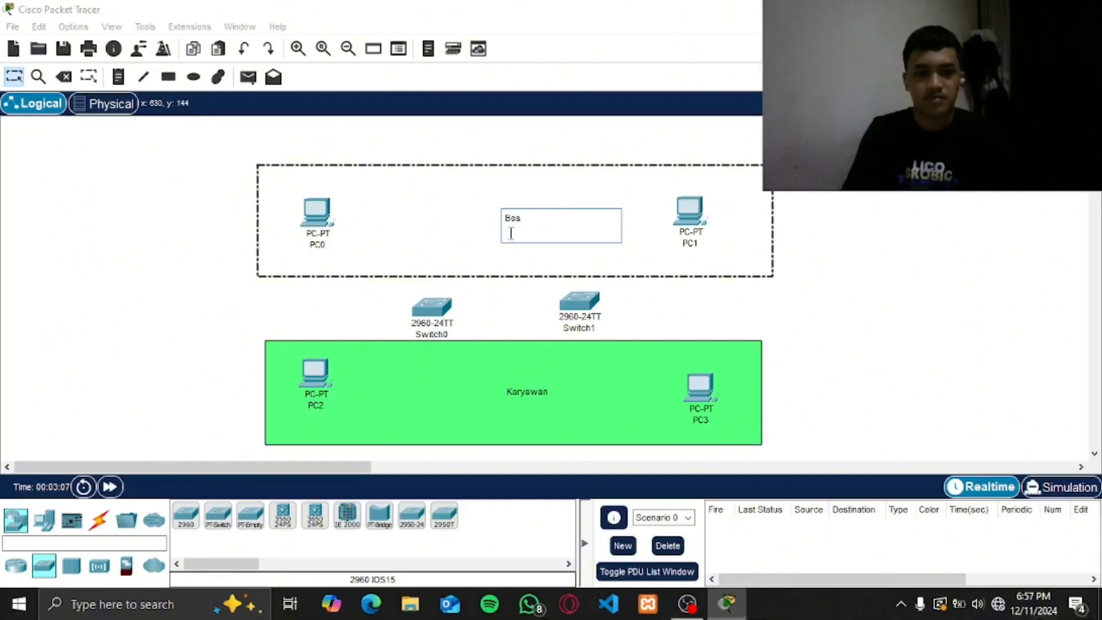
left_click(941, 199)
- Nudge the green rectangle with its Karyawan label slightly further down, away from the switches
double_click(587, 369)
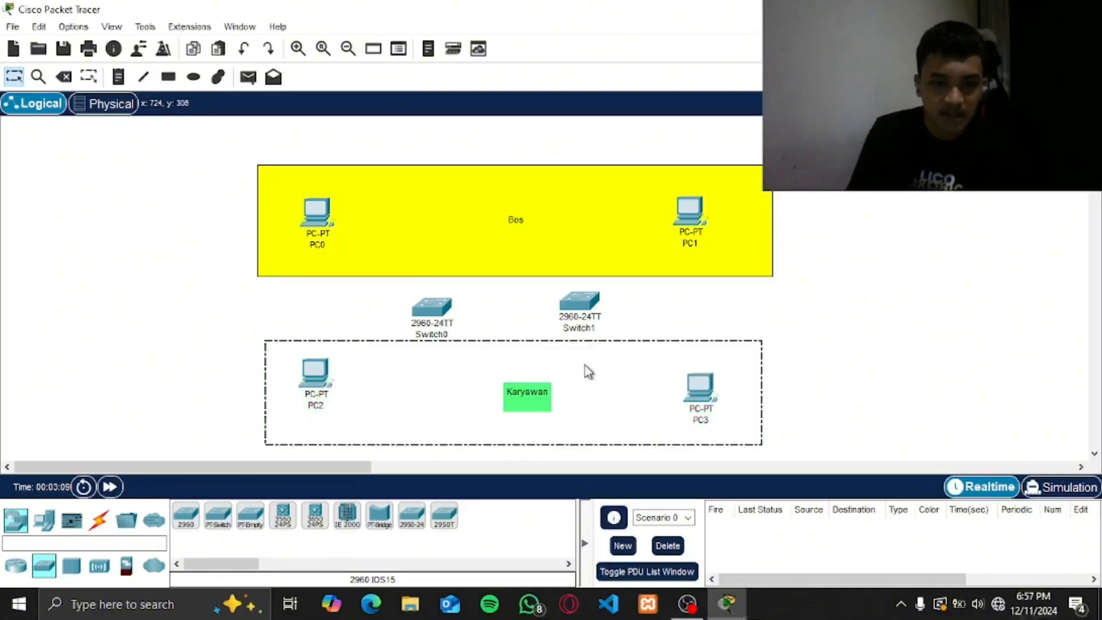
left_click(864, 313)
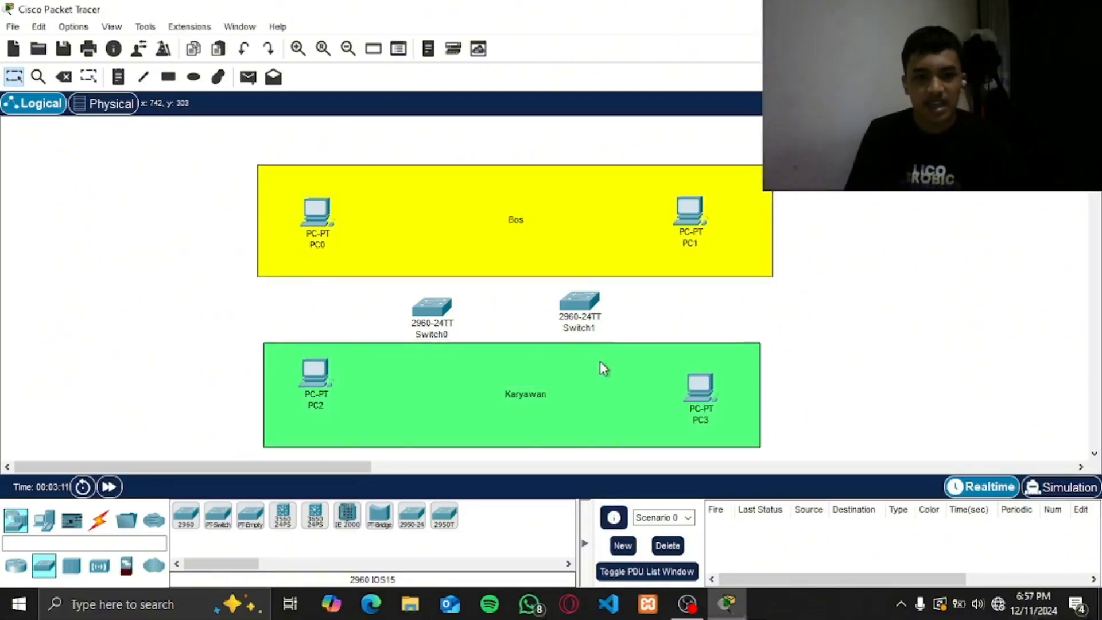
double_click(603, 369)
left_click(869, 337)
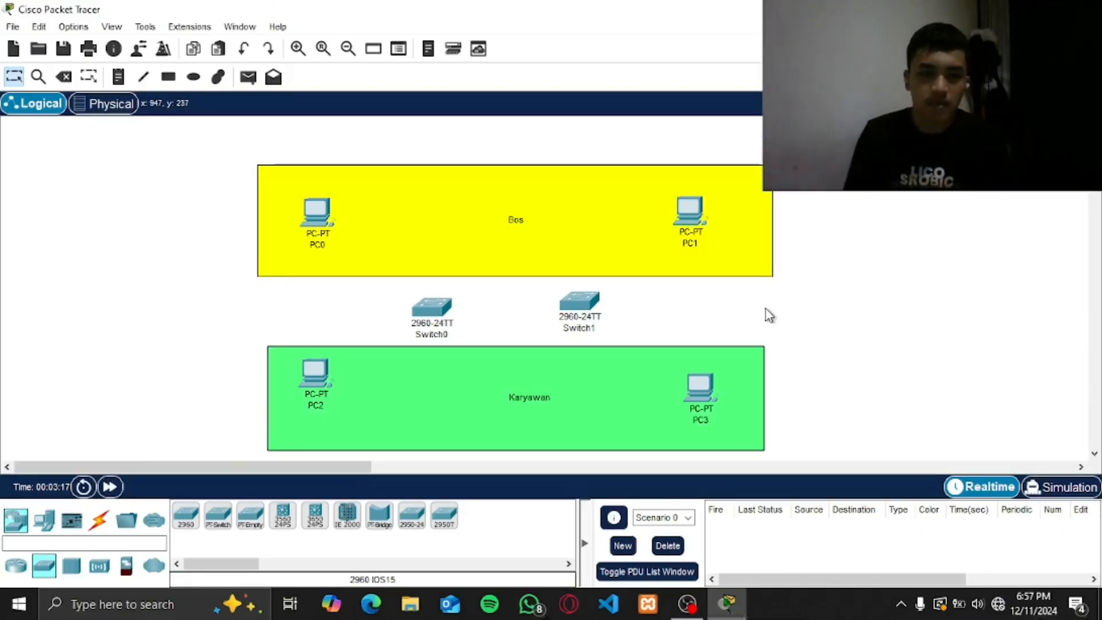
- Open Switch0's command line and enter global configuration mode with Enable and conf t
left_click(432, 307)
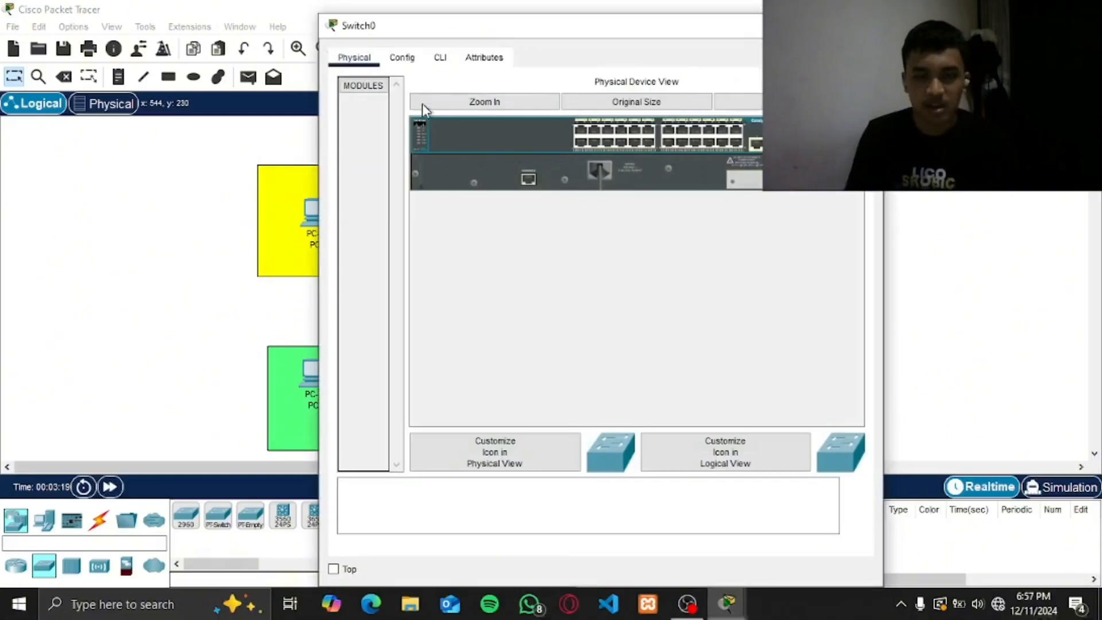
left_click(440, 59)
key("Return")
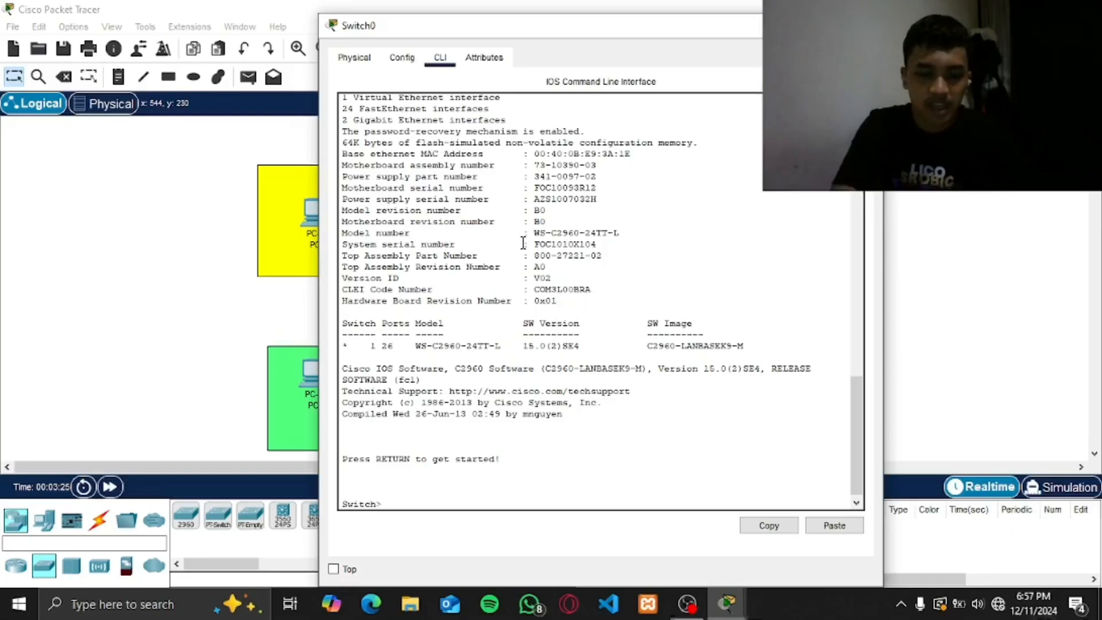
type("Enable")
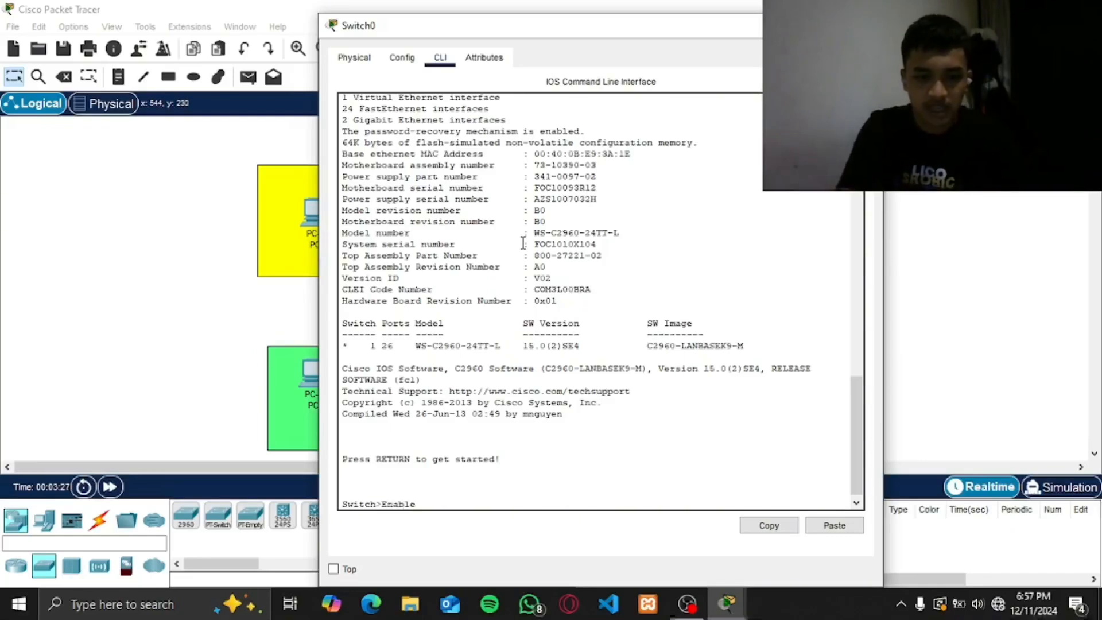
key("Return")
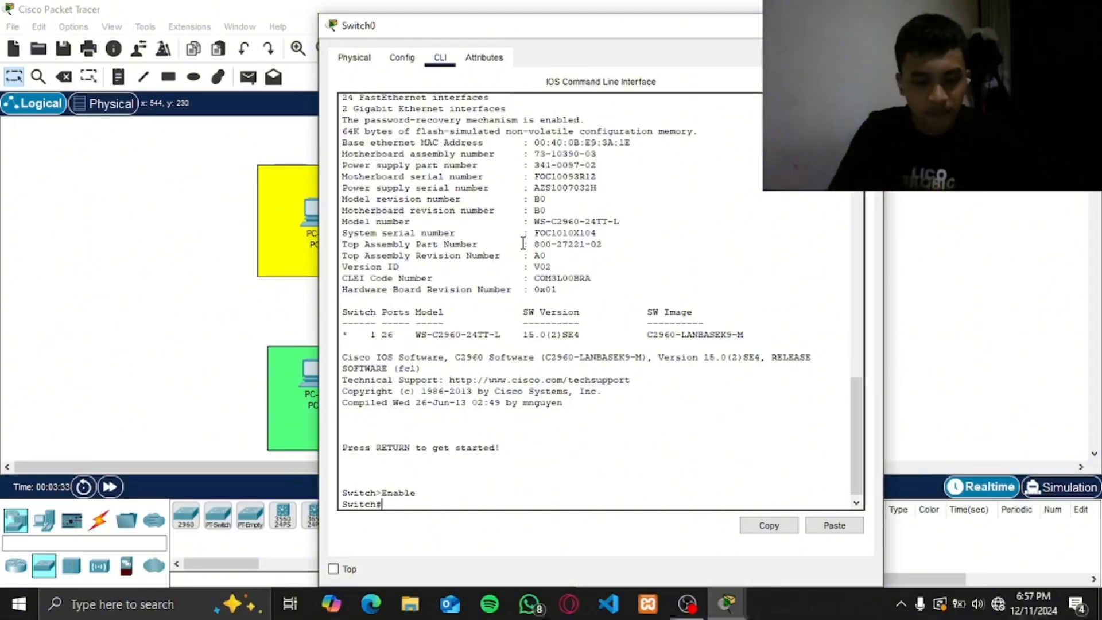
type("conf t")
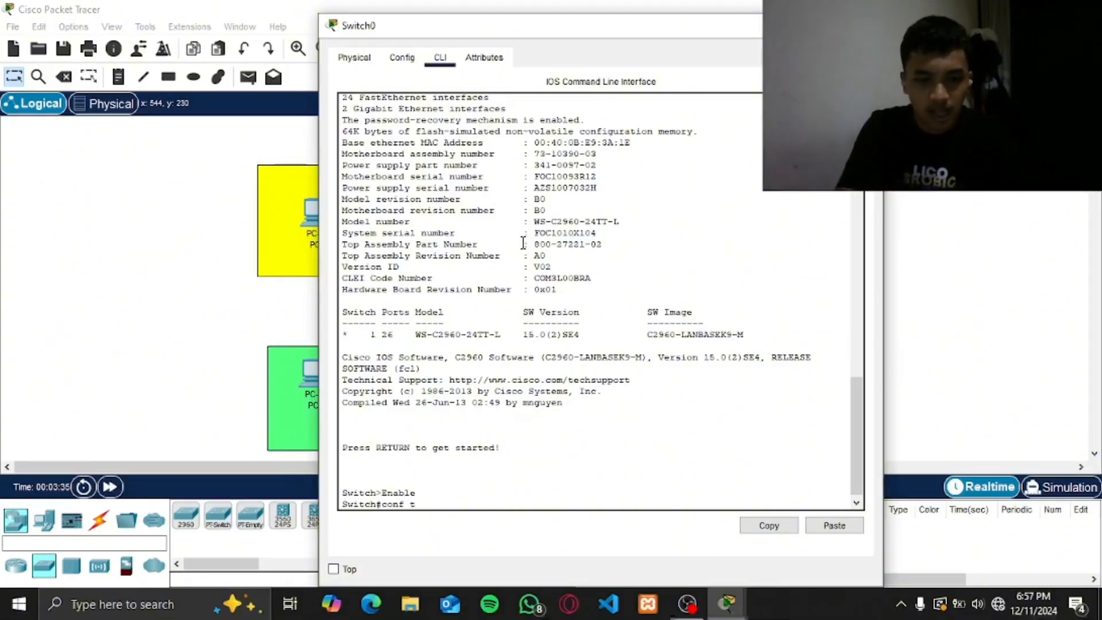
key("Return")
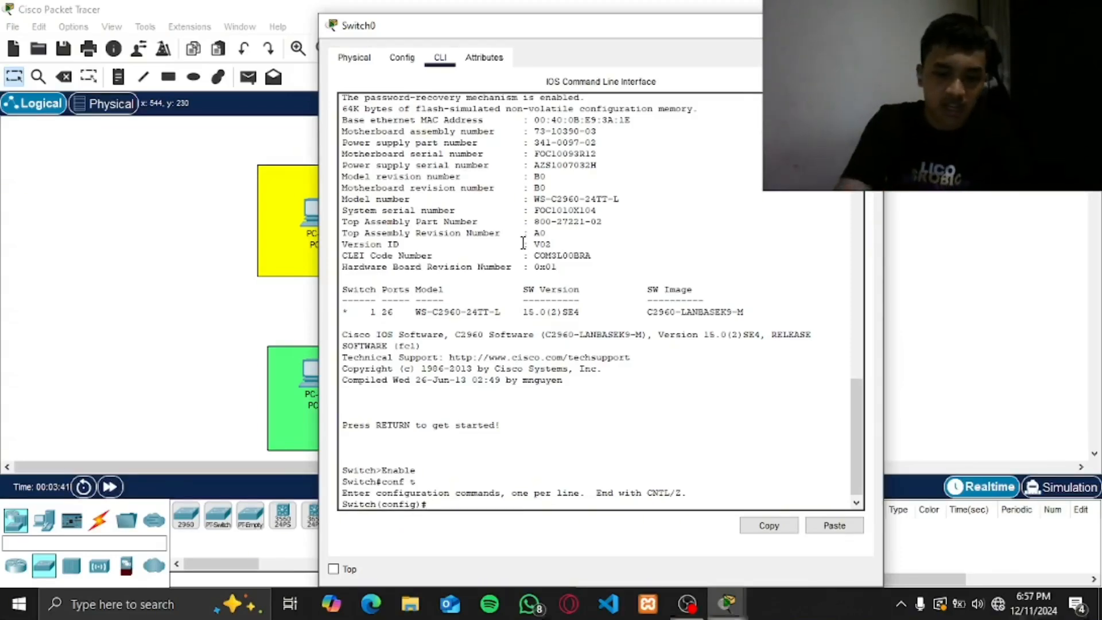
- Create VLAN 10 on Switch0, name it Bos, and exit back to global configuration mode
key("XF86AudioRaiseVolume")
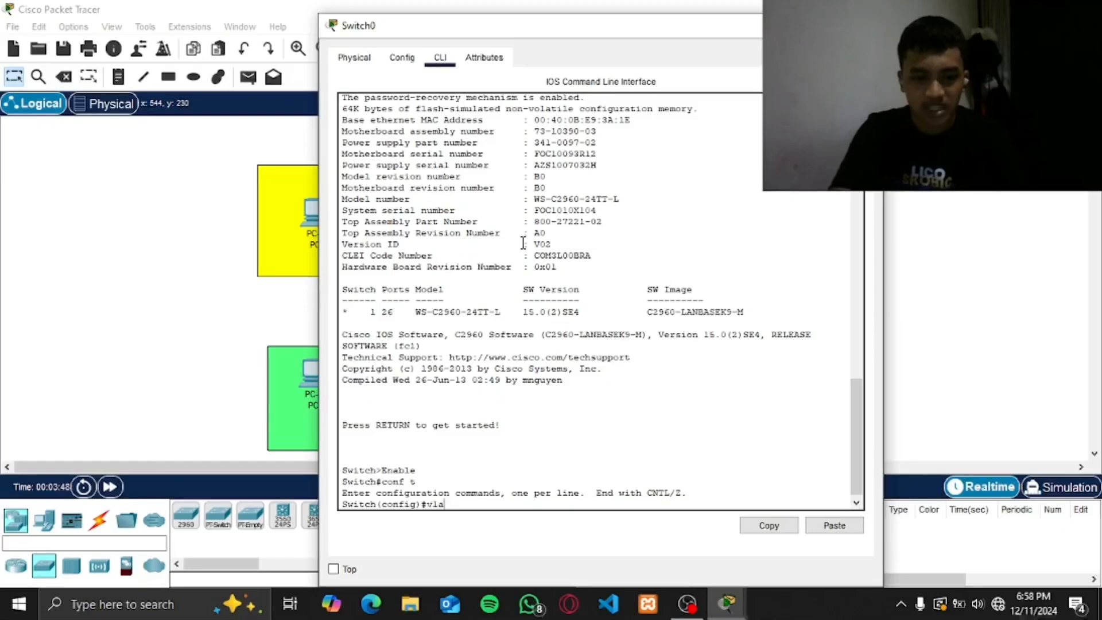
key("Return")
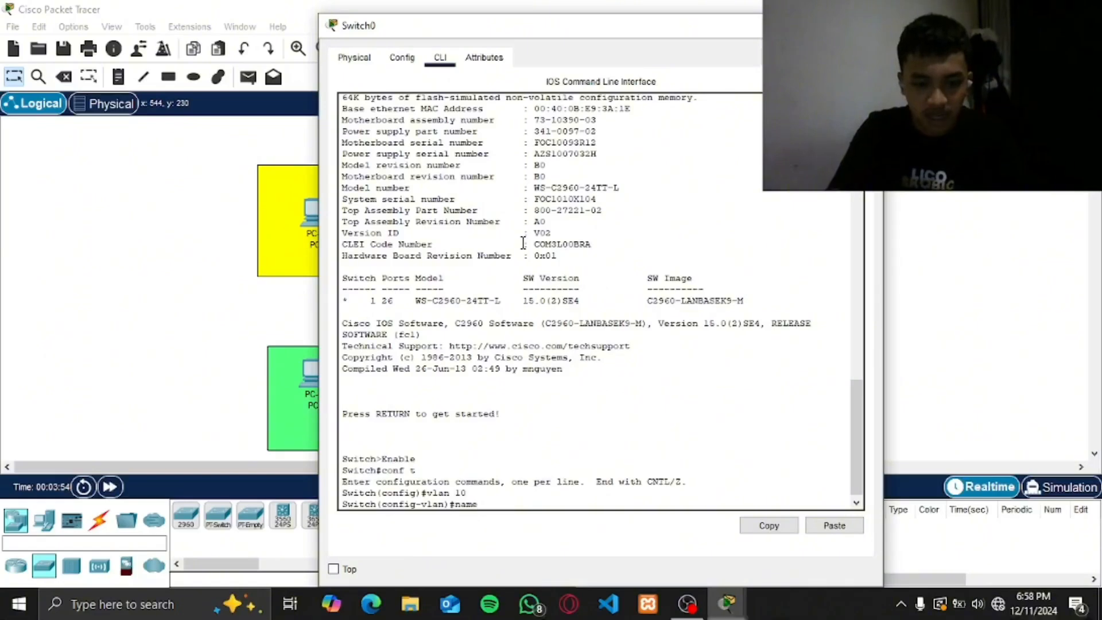
key("Return")
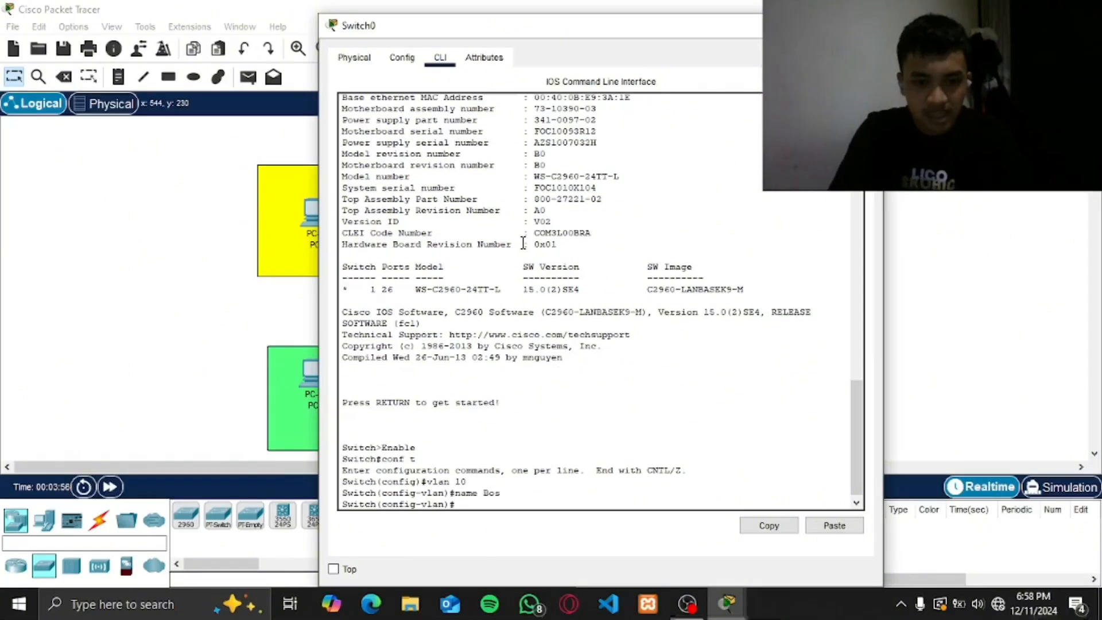
type("exit")
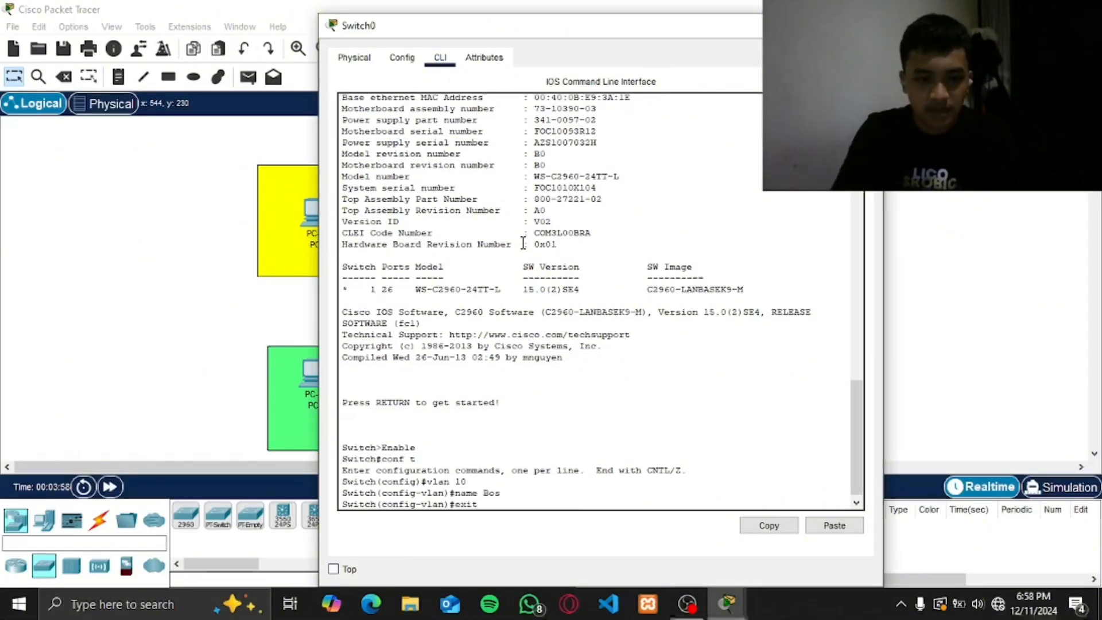
key("Return")
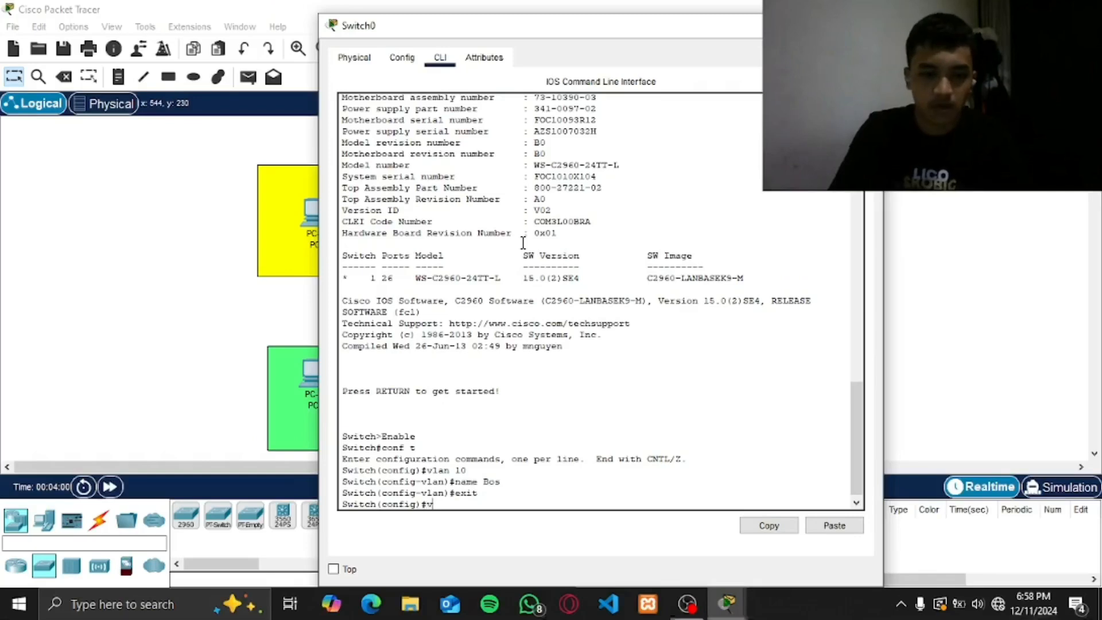
- Create VLAN 20 on Switch0, name it Karyawan, exit VLAN configuration and put the switch's window away
type("vlan 20")
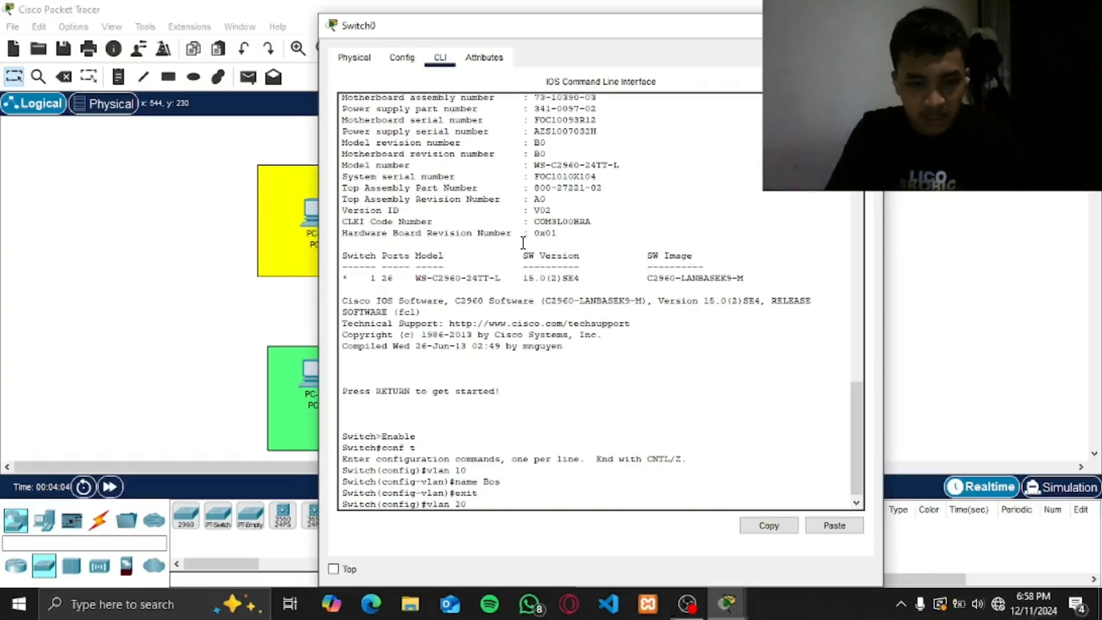
key("Return")
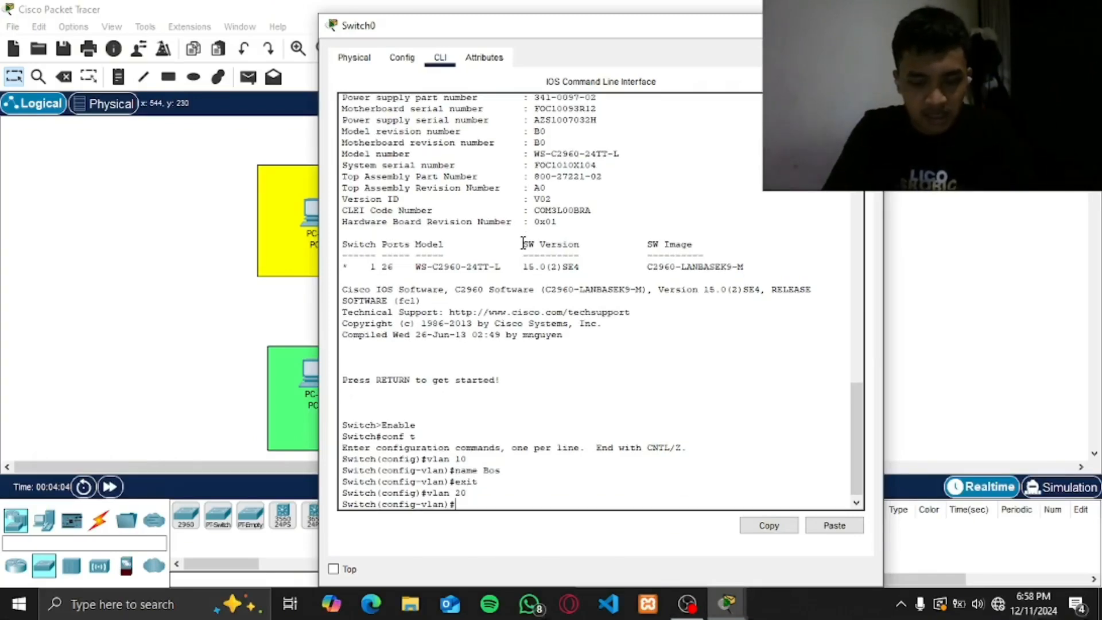
type("name Karyawan")
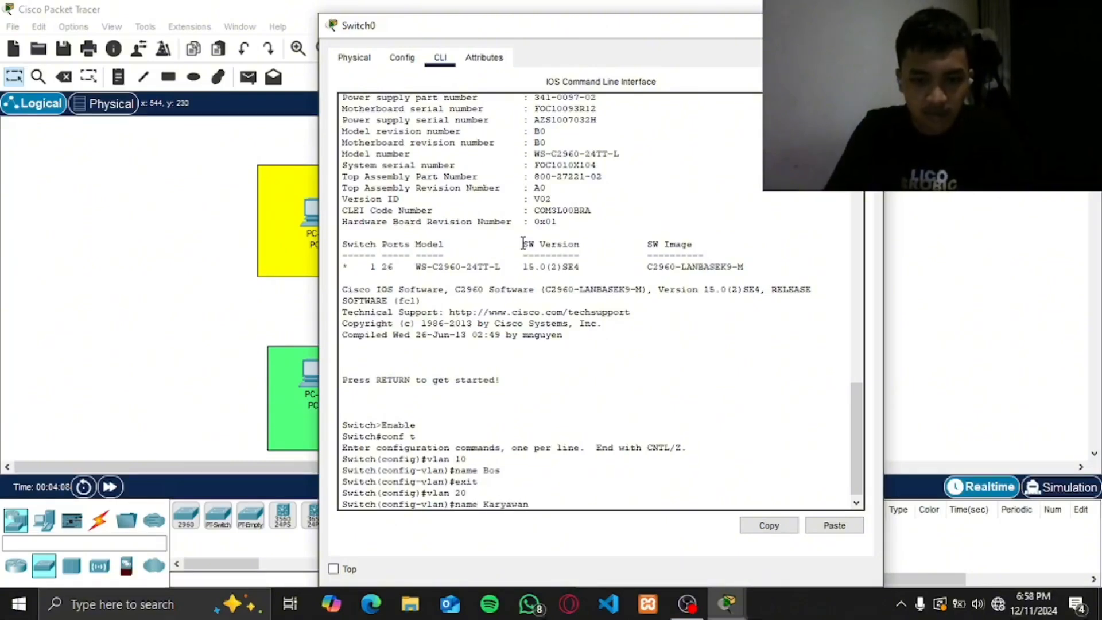
key("Return")
type("exit")
key("Return")
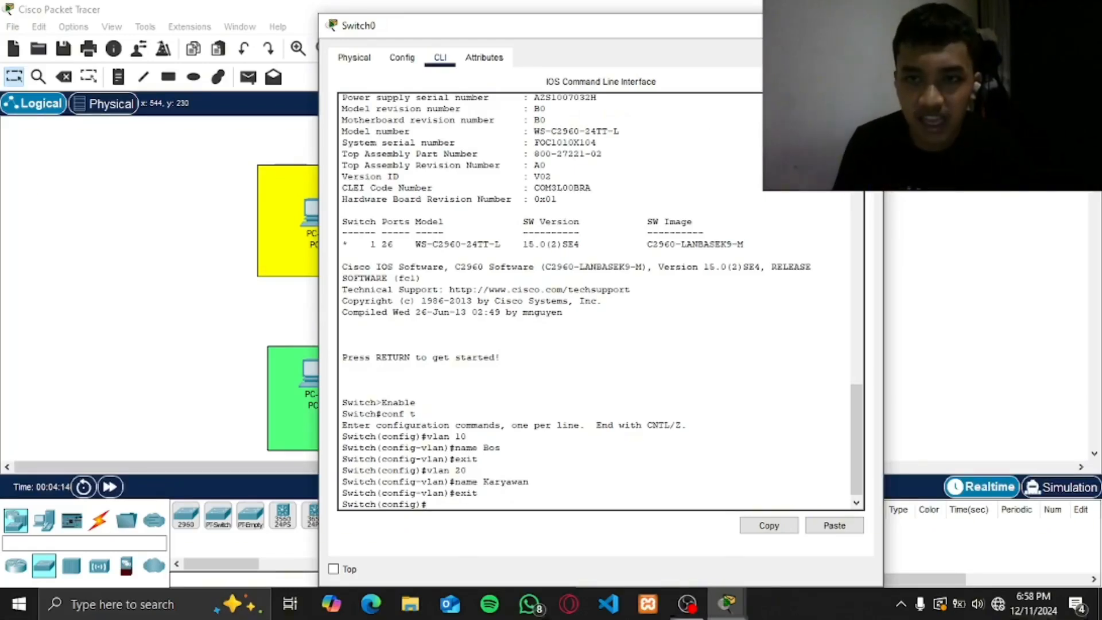
left_click(792, 25)
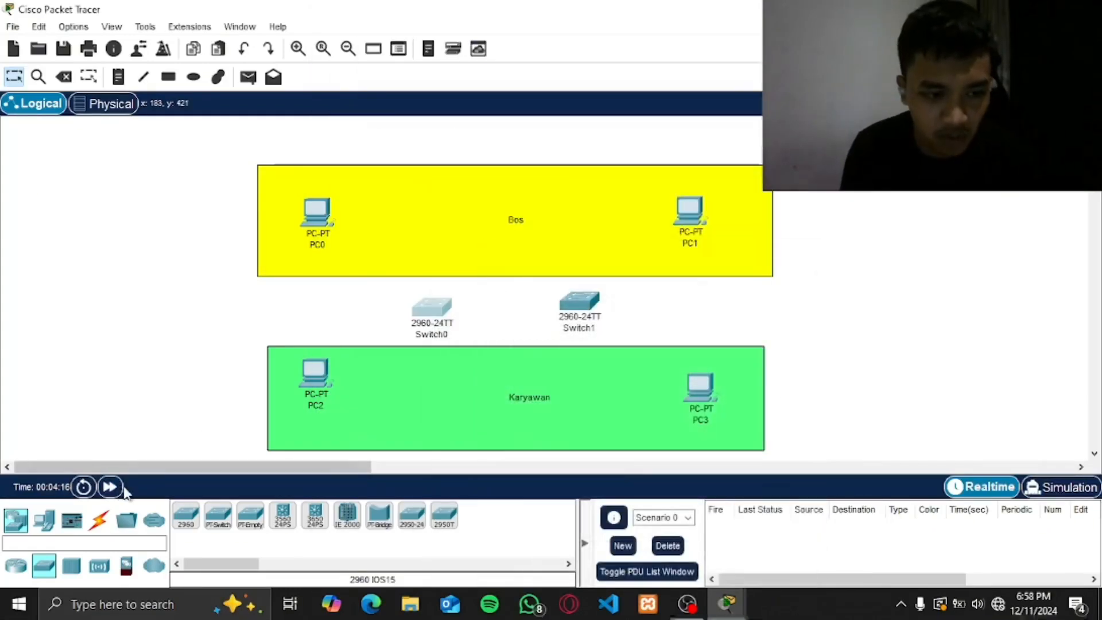
- Connect PC0's FastEthernet0 to Switch0's FastEthernet0/1 with a Copper Straight-Through cable
left_click(105, 519)
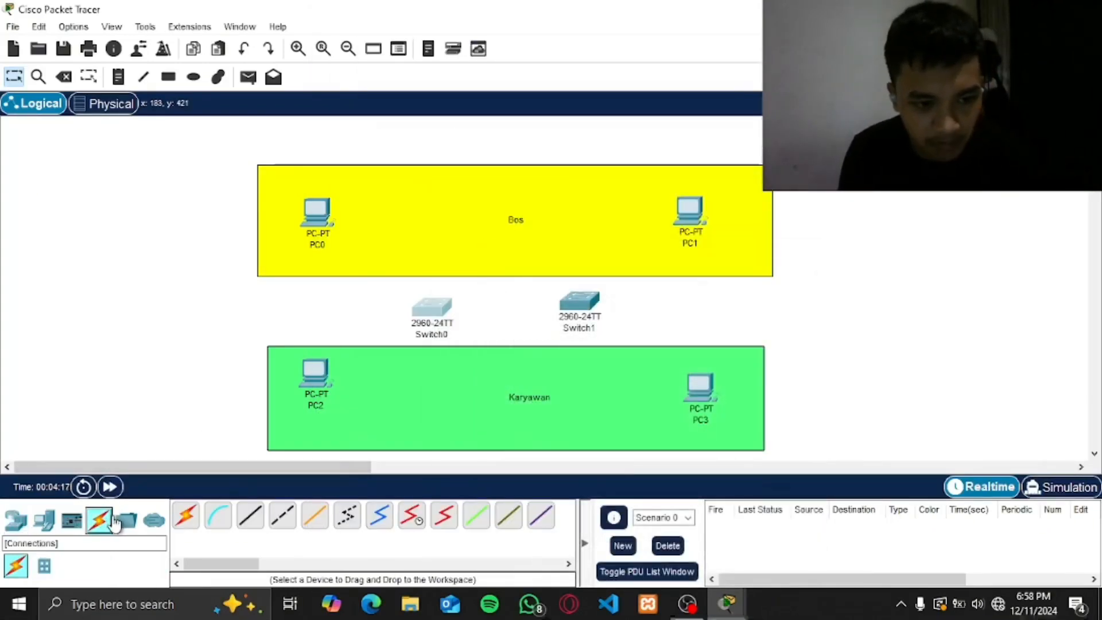
left_click(260, 521)
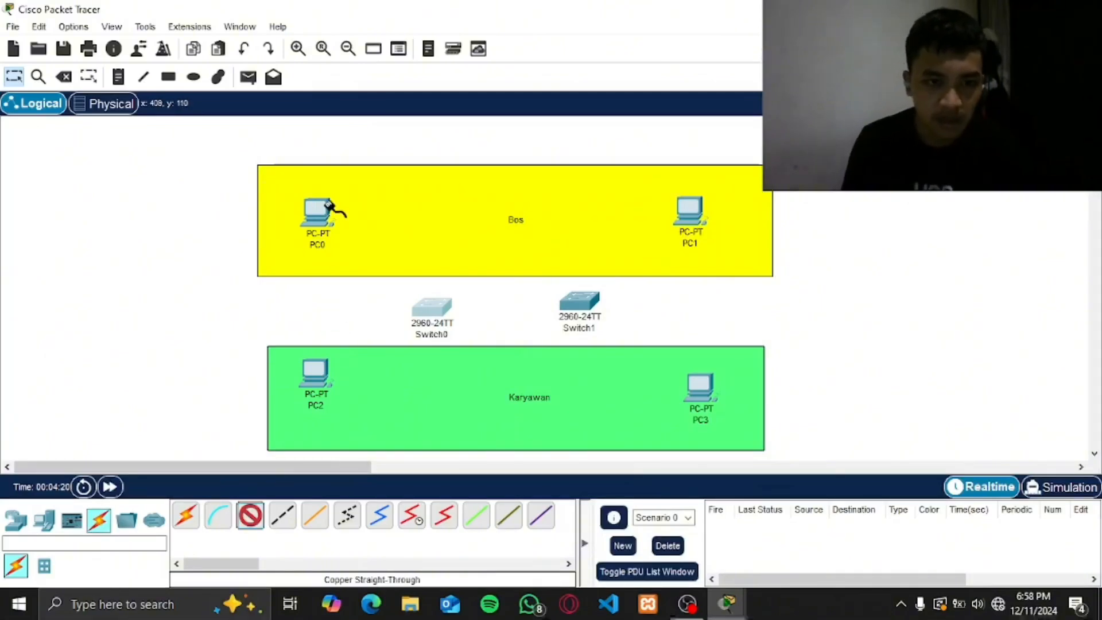
left_click(317, 210)
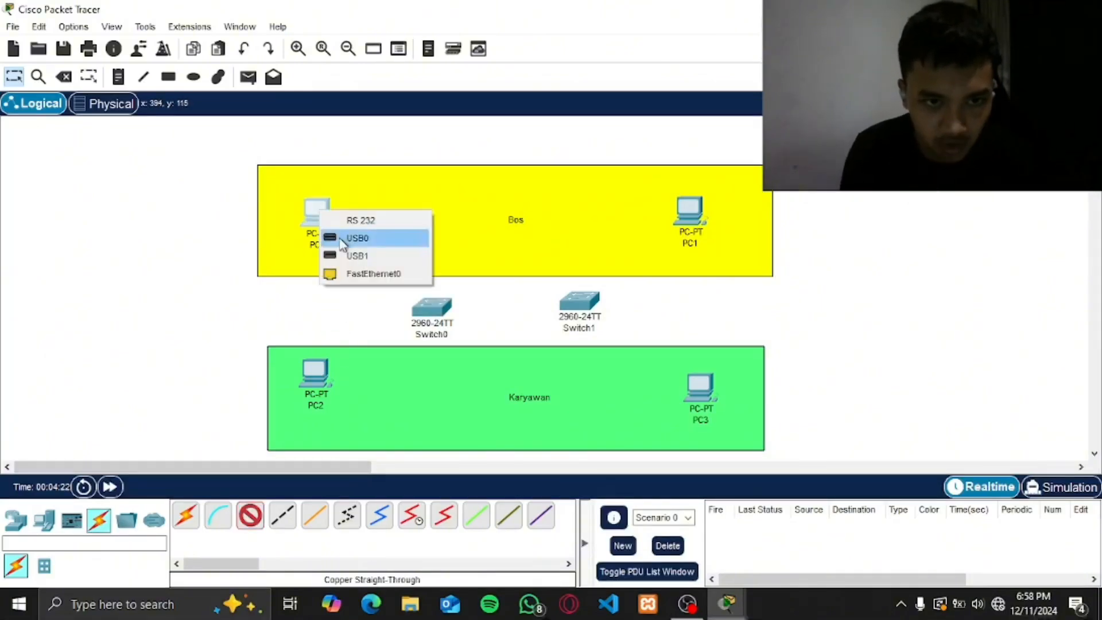
left_click(392, 273)
left_click(436, 313)
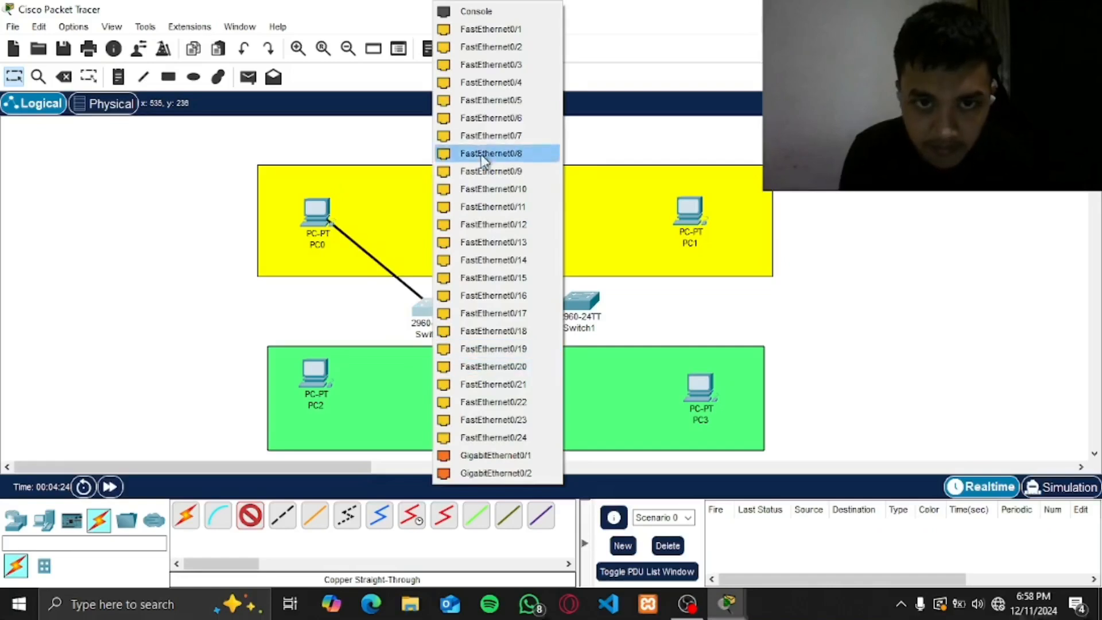
left_click(516, 31)
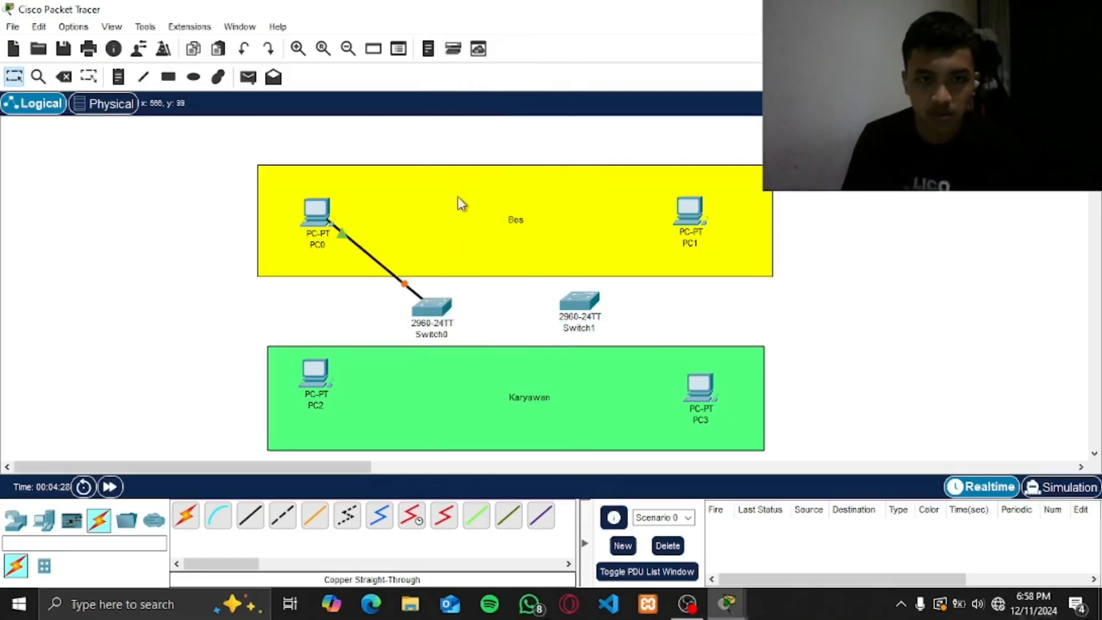
- Connect PC1 to Switch1 with an automatically chosen connection type
left_click(186, 516)
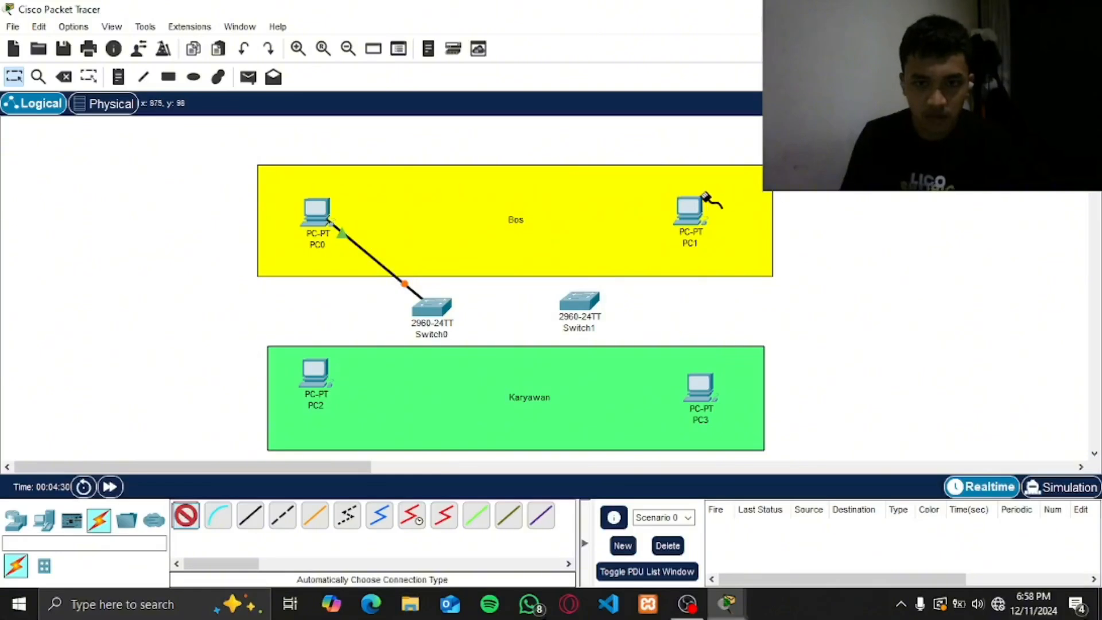
left_click(691, 214)
left_click(583, 310)
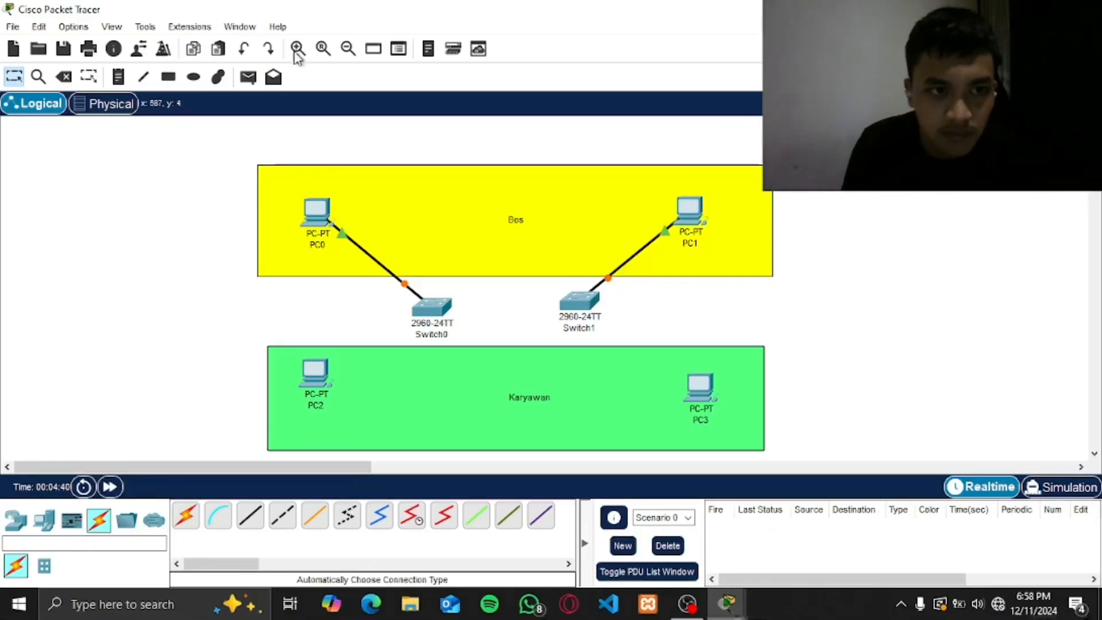
- Delete the automatically chosen cable between PC1 and Switch1 and return to the selection tool
left_click(63, 77)
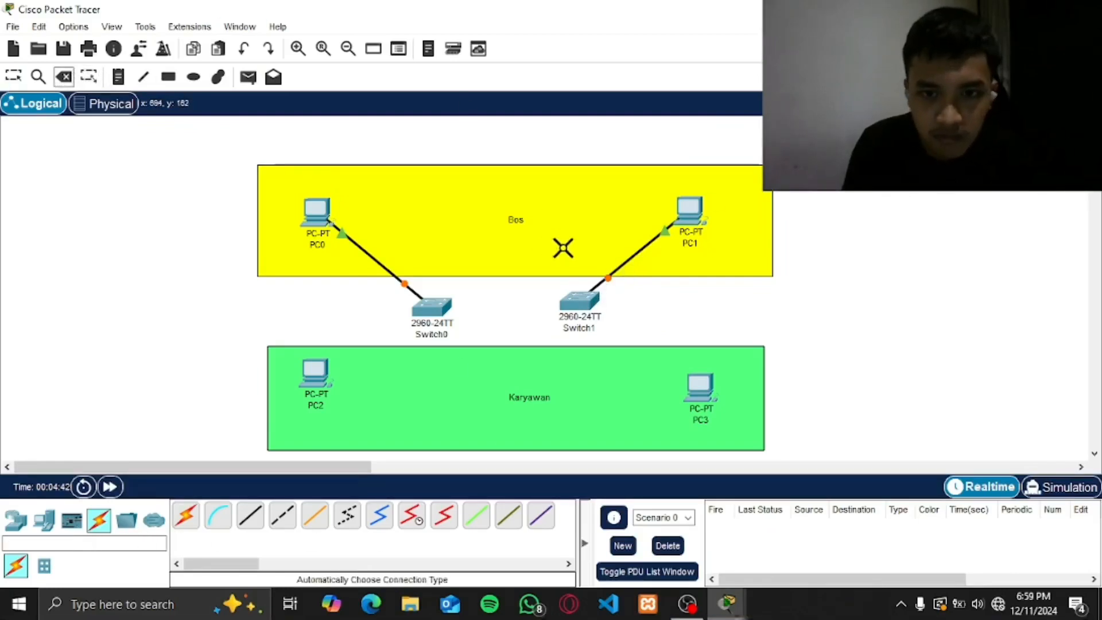
left_click(633, 256)
left_click(8, 82)
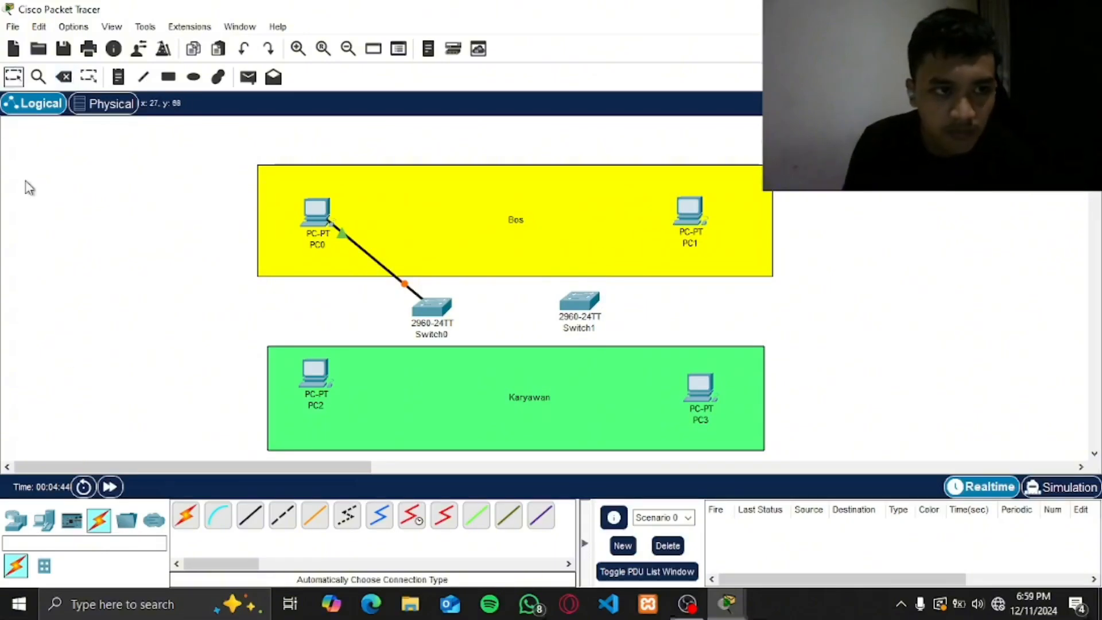
- Connect PC1's FastEthernet0 to Switch1's FastEthernet0/2 with a Copper Straight-Through cable
left_click(248, 516)
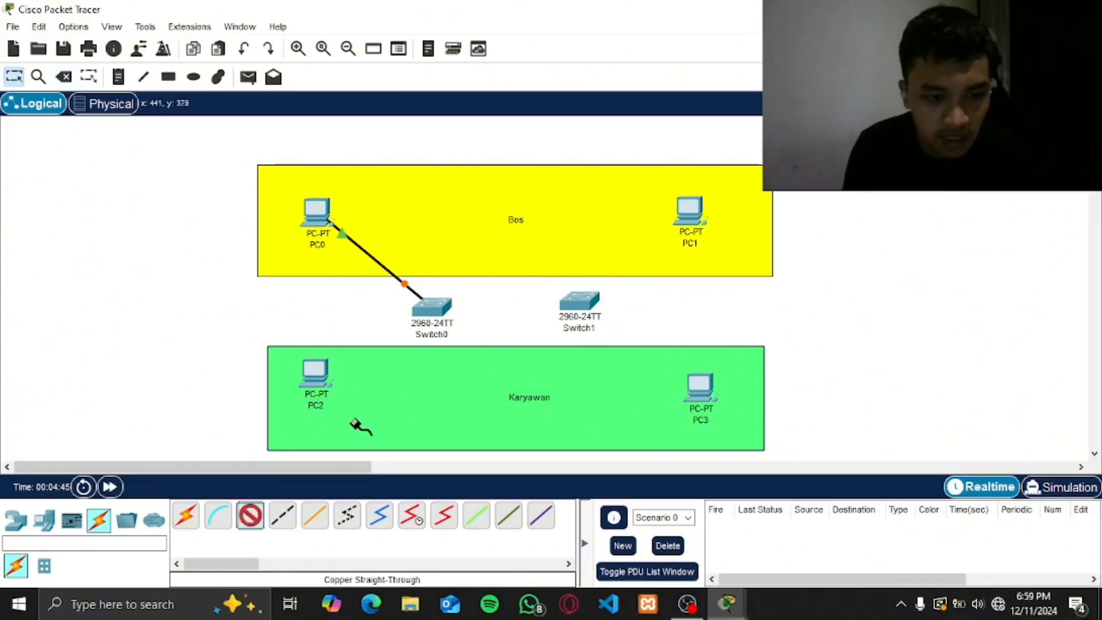
left_click(690, 209)
left_click(753, 273)
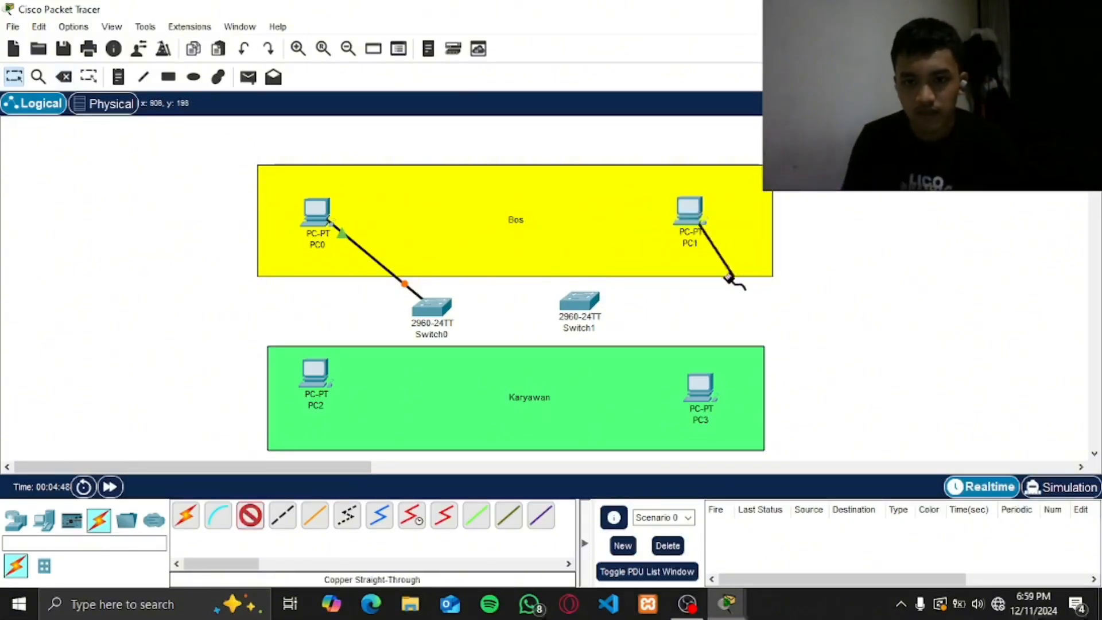
left_click(579, 301)
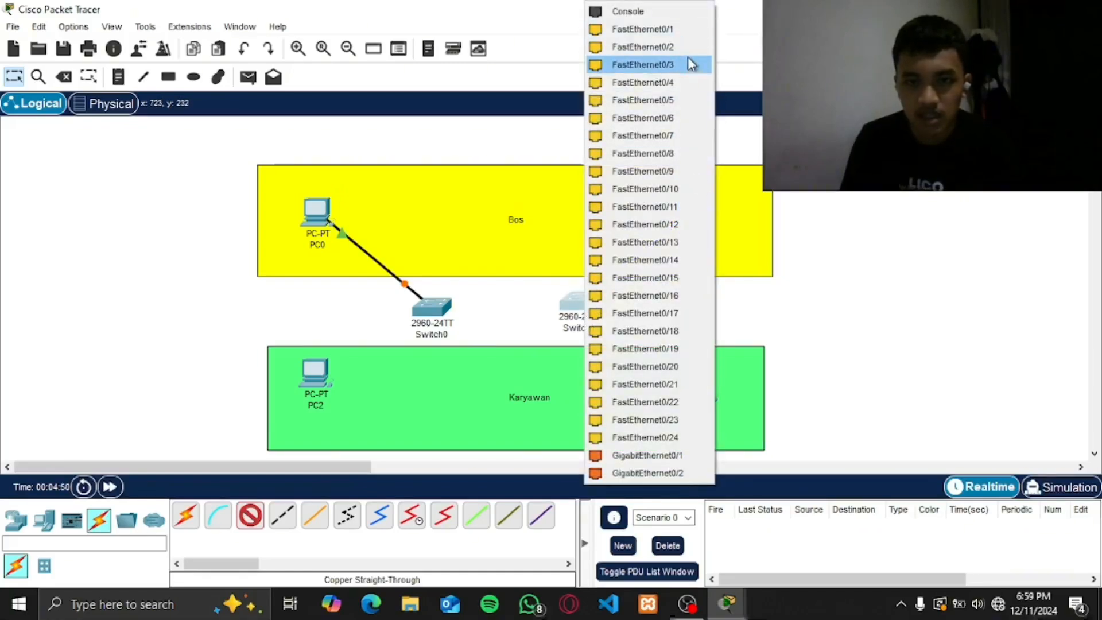
left_click(686, 49)
- Connect PC2's FastEthernet0 to Switch0's FastEthernet0/3 with a Copper Straight-Through cable
left_click(249, 515)
left_click(316, 373)
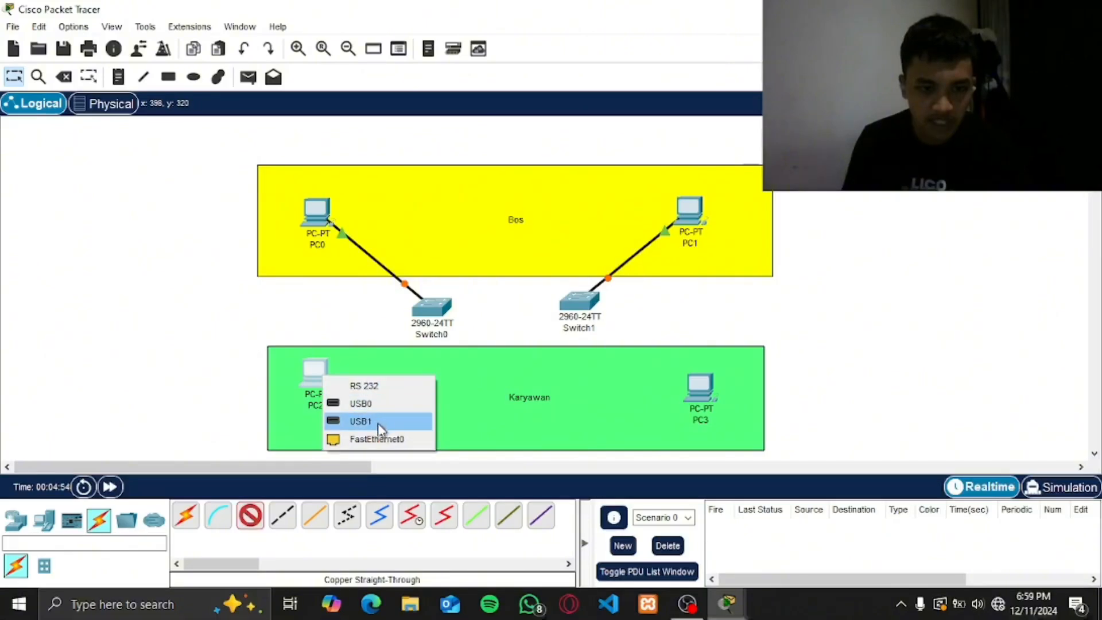
left_click(367, 439)
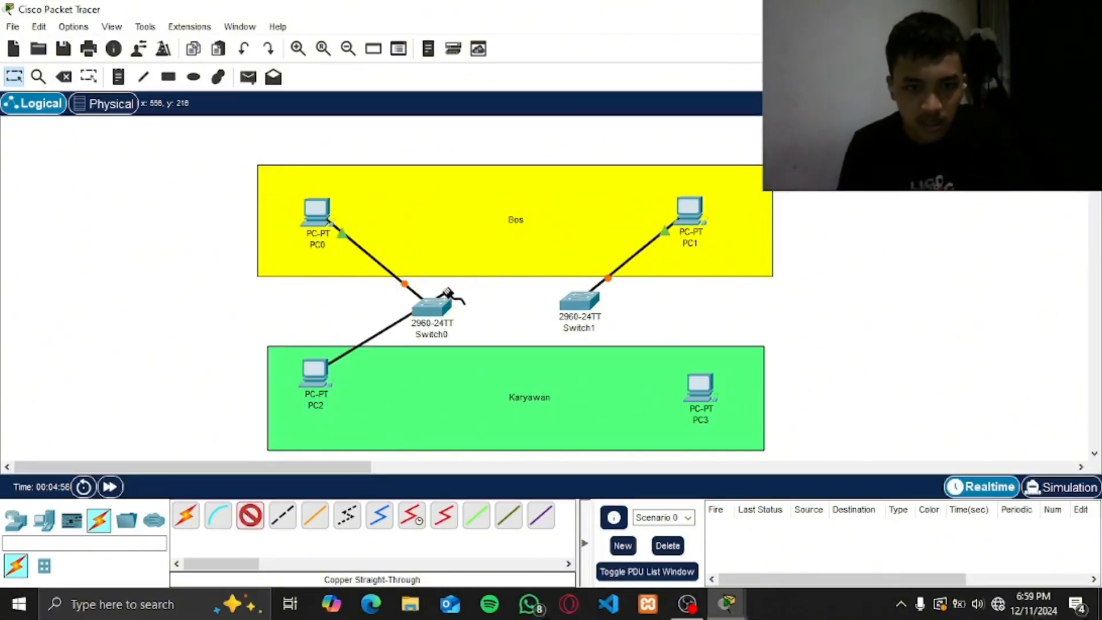
left_click(428, 310)
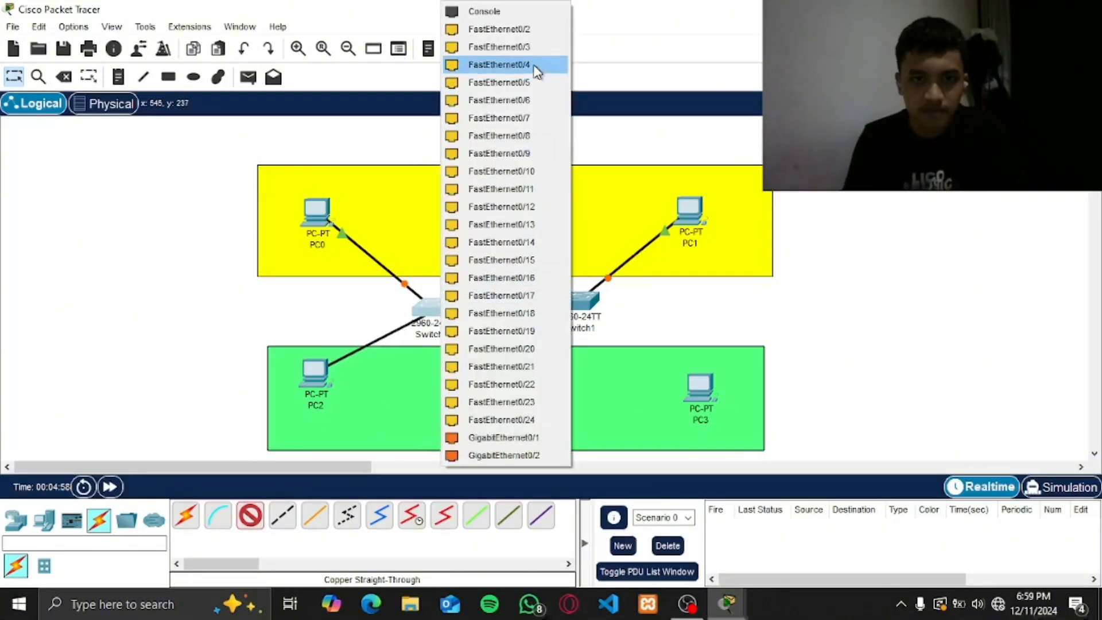
left_click(537, 47)
- Connect PC3's FastEthernet0 to Switch1's FastEthernet0/4 with a Copper Straight-Through cable
left_click(250, 514)
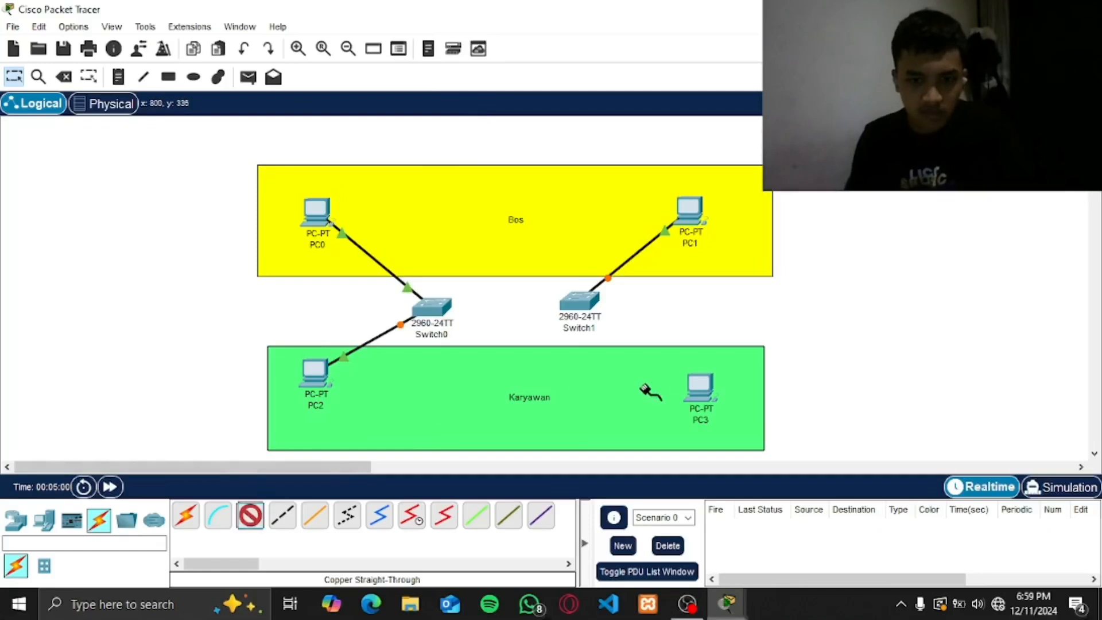
left_click(702, 387)
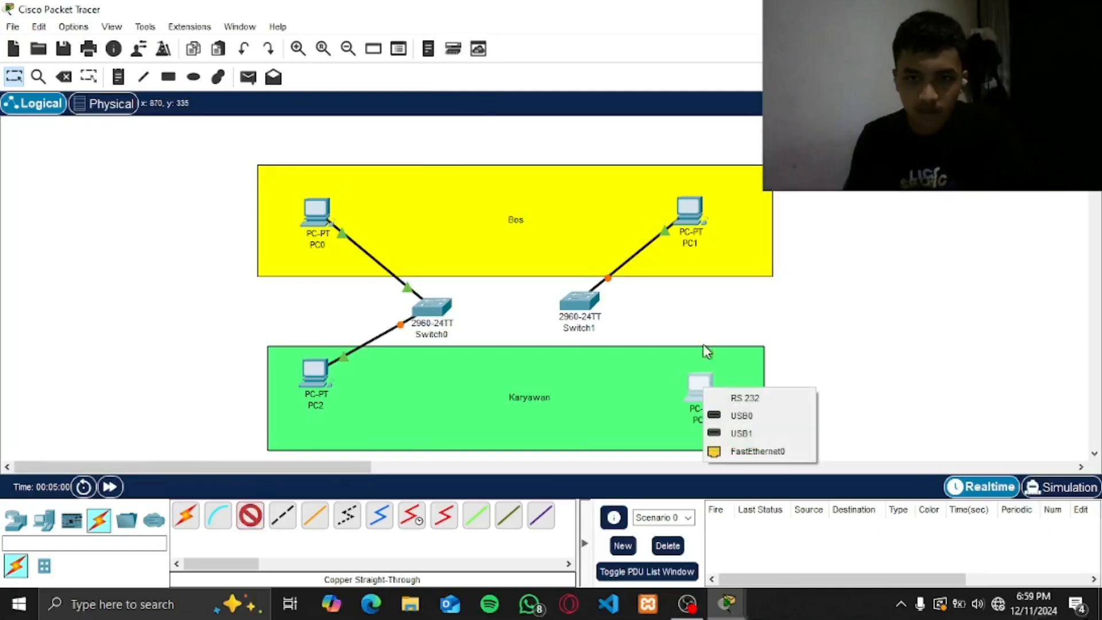
left_click(728, 452)
left_click(574, 304)
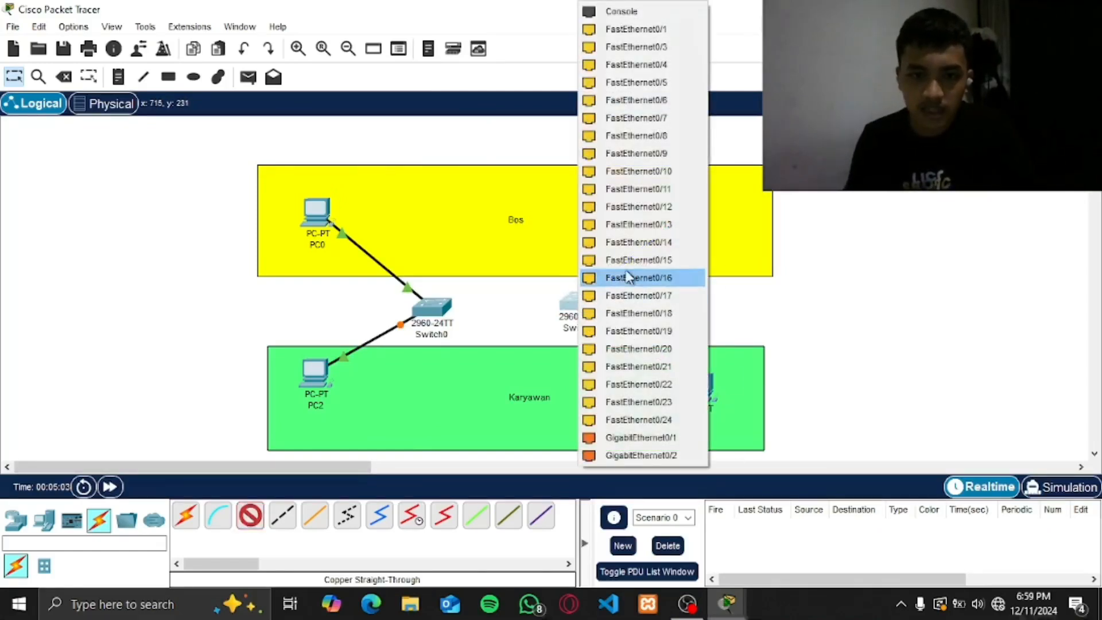
left_click(653, 66)
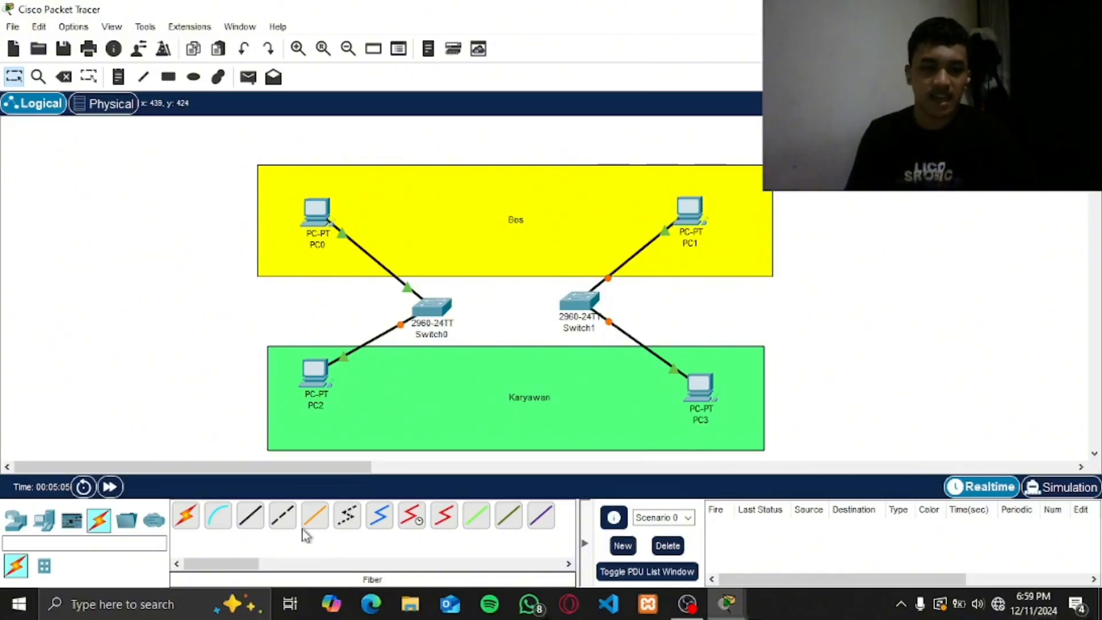
- Link Switch0's FastEthernet0/10 to Switch1 with a Copper Cross-Over cable
left_click(282, 516)
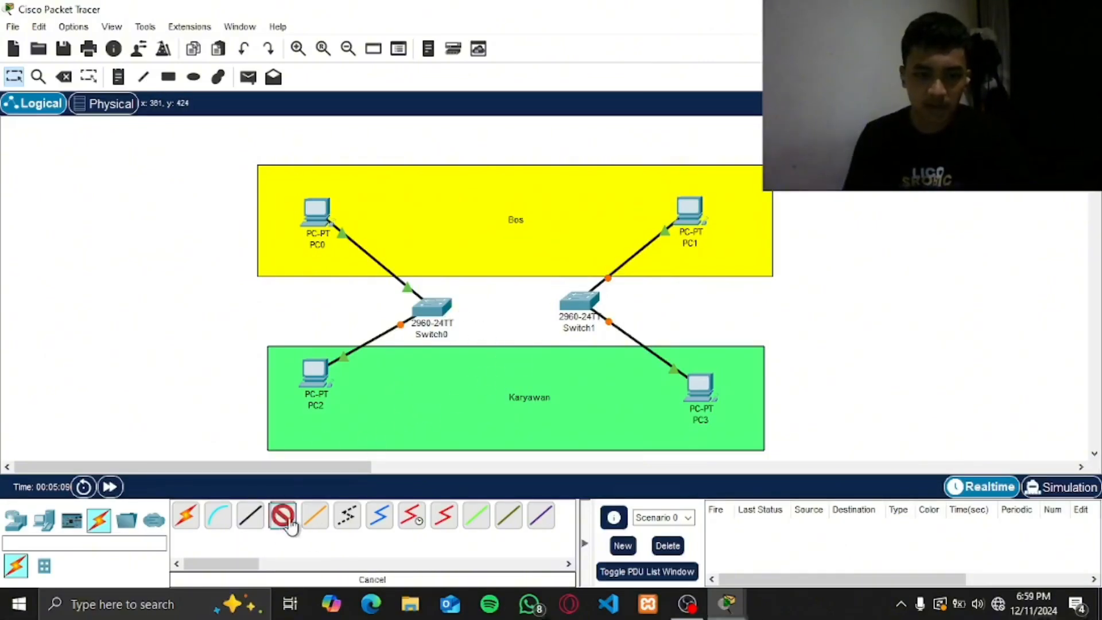
left_click(434, 314)
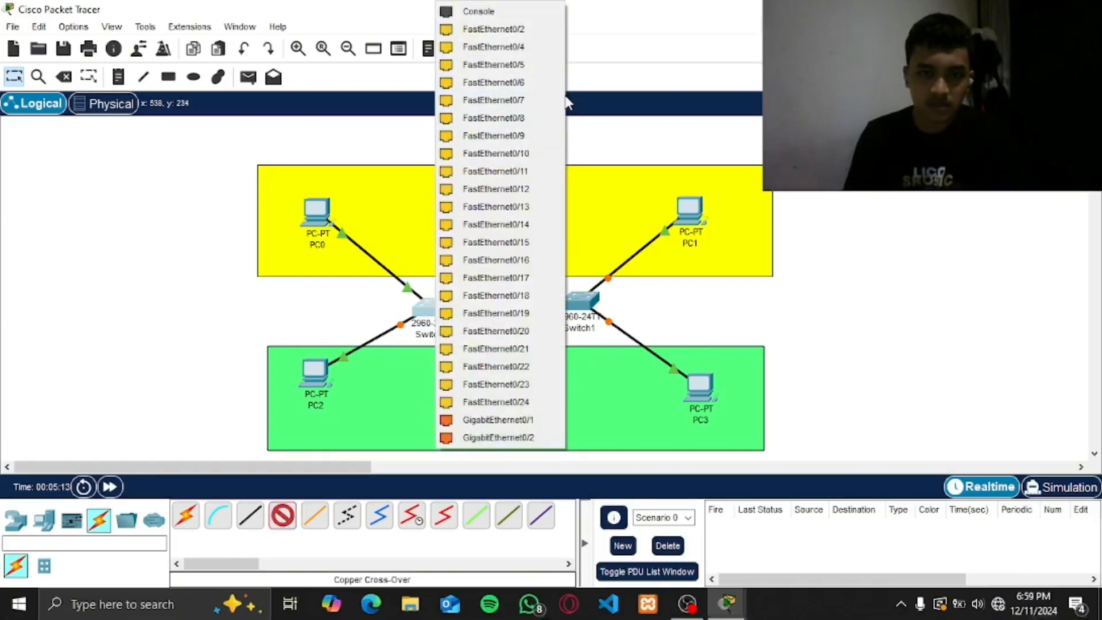
left_click(552, 154)
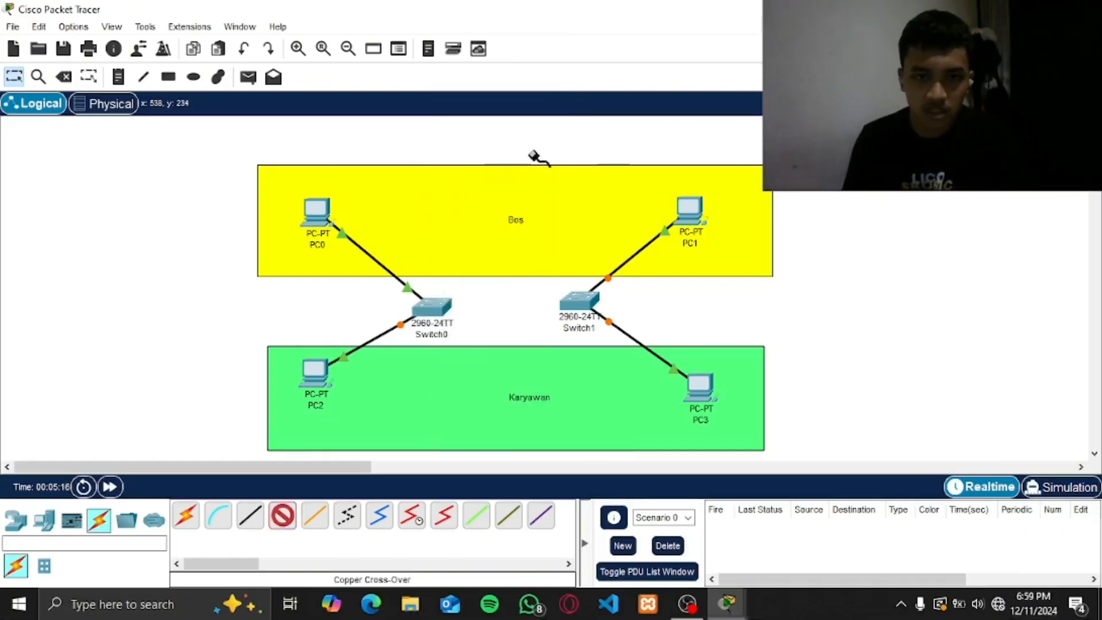
left_click(574, 296)
left_click(656, 160)
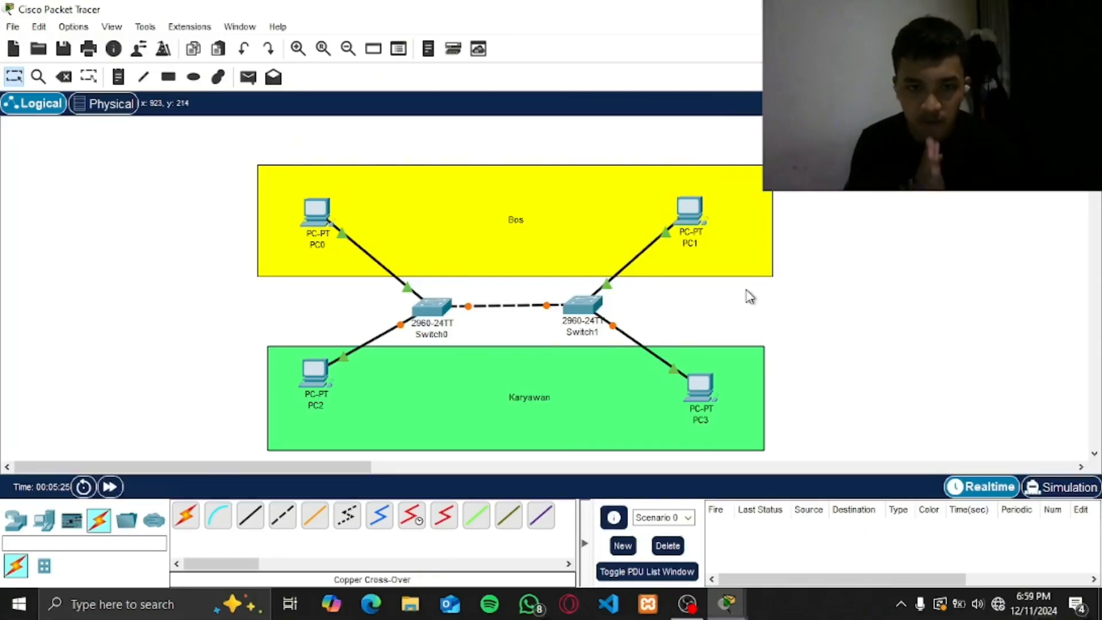
- On Switch0's command line, set interface fa0/1 to access mode on VLAN 10 and exit the interface configuration
key("alt+Tab")
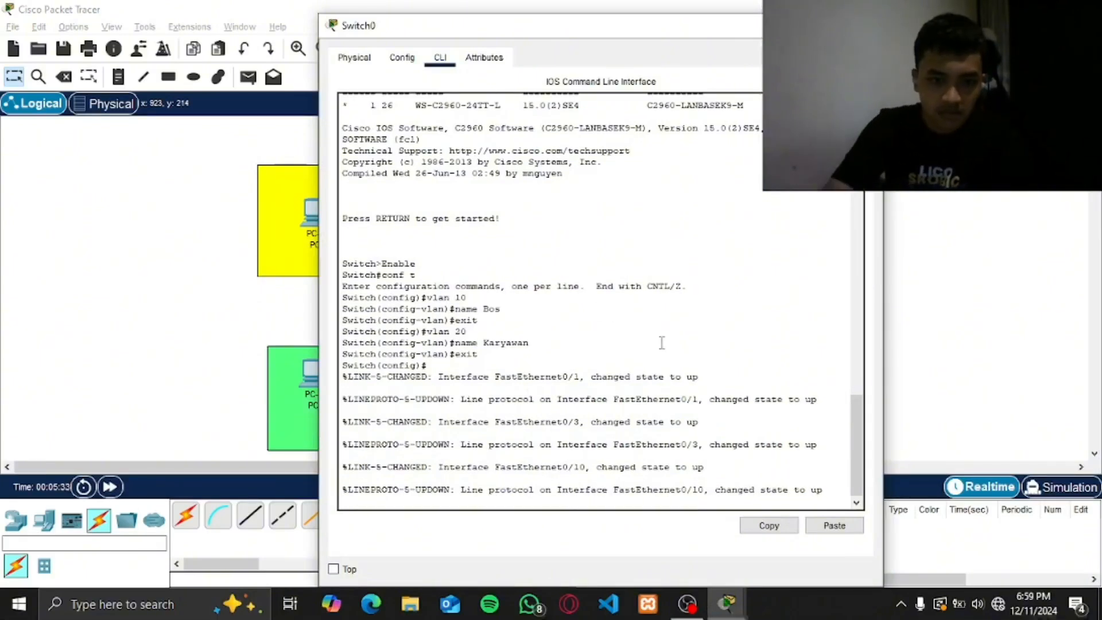
key("Return")
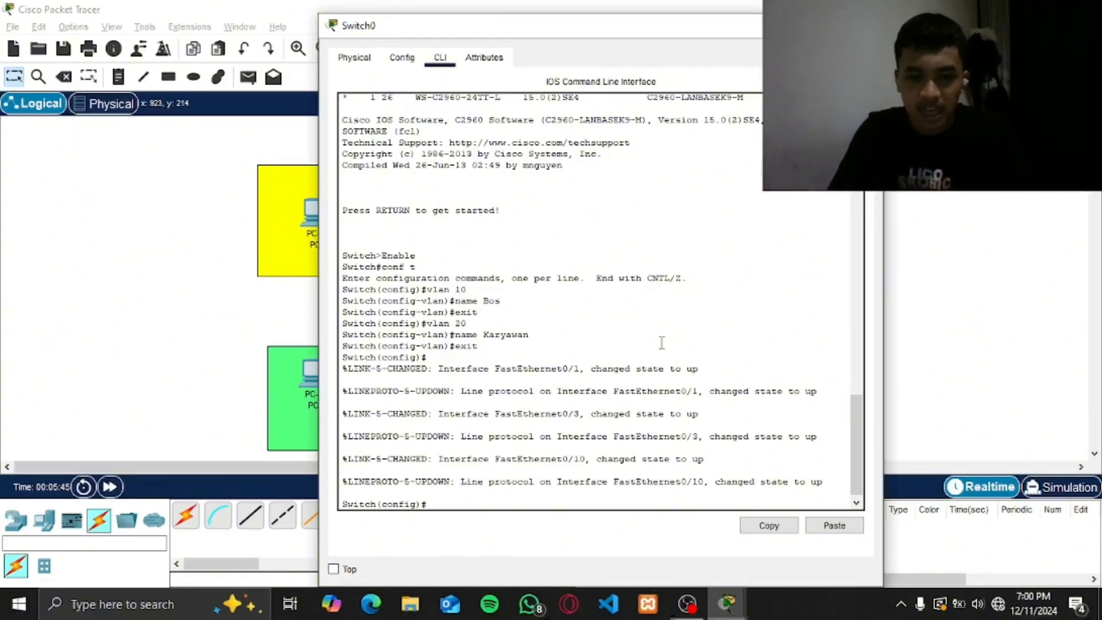
type("nterface fa0/1")
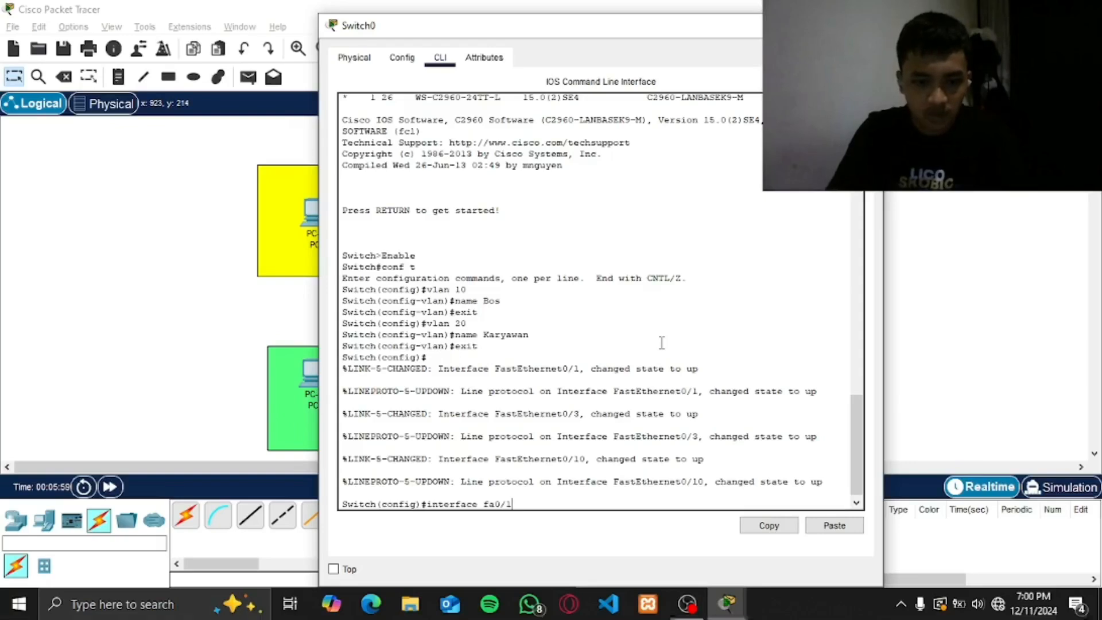
key("Return")
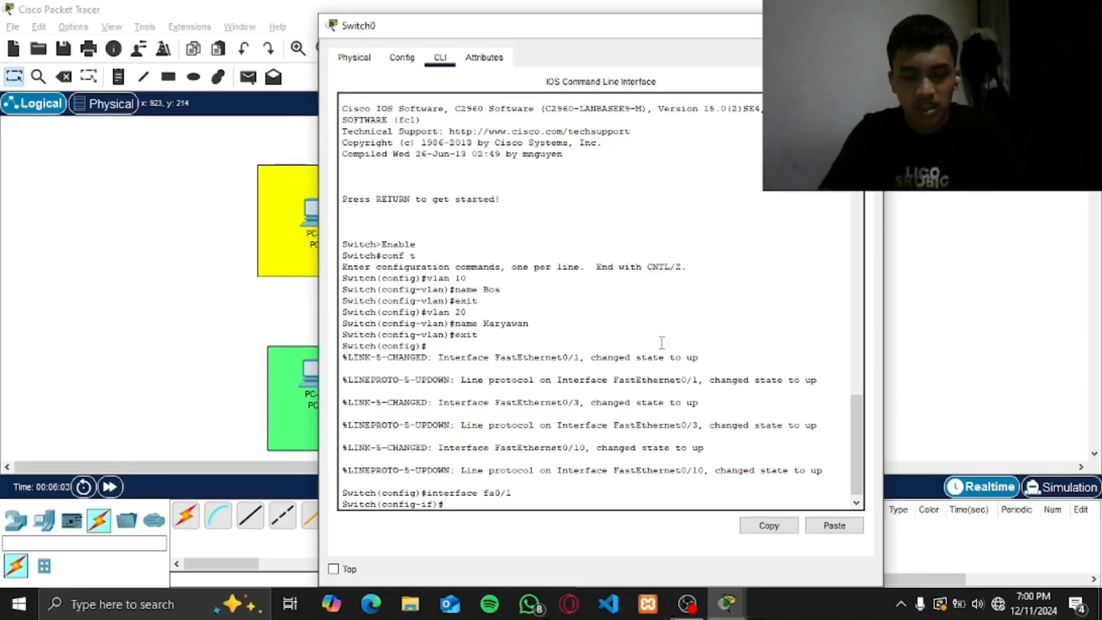
type("switchport mode access")
key("Return")
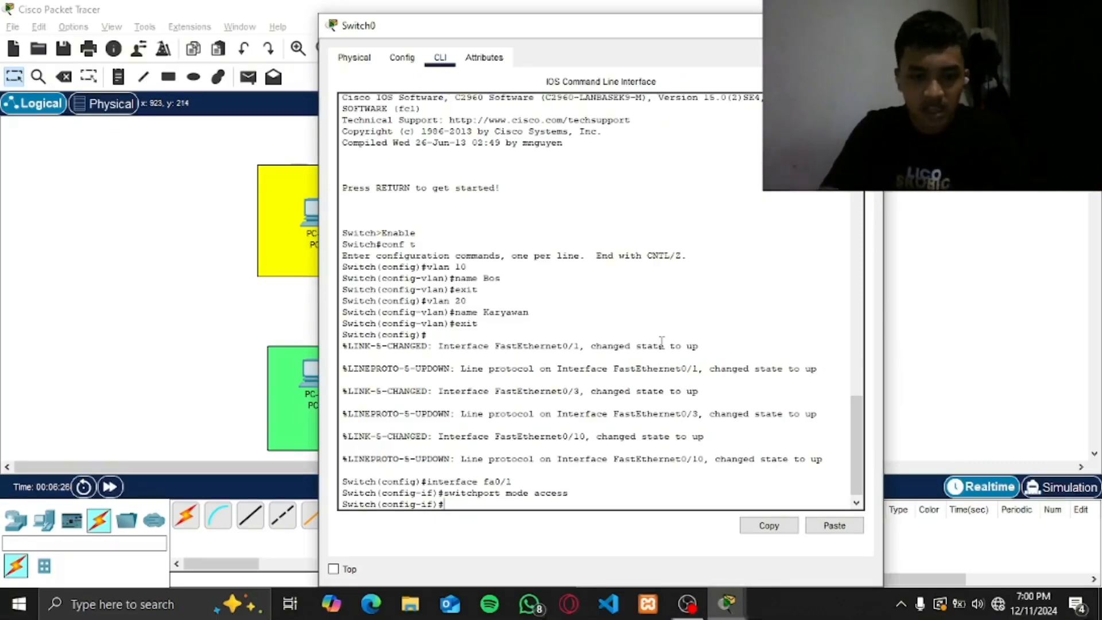
type("s")
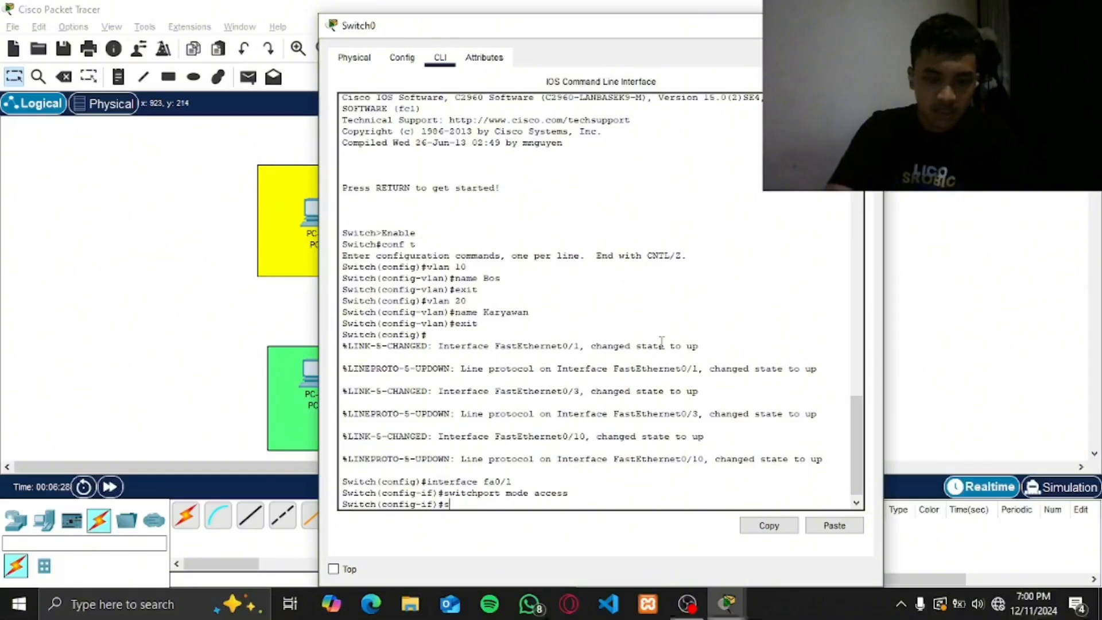
type("s")
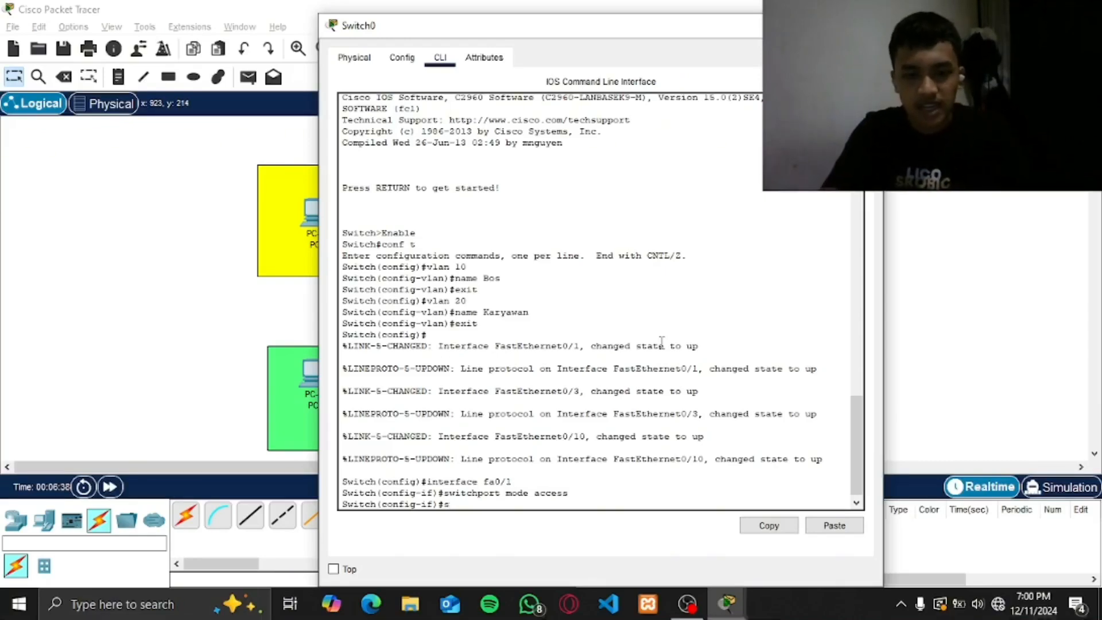
type("witchport access vlan 10")
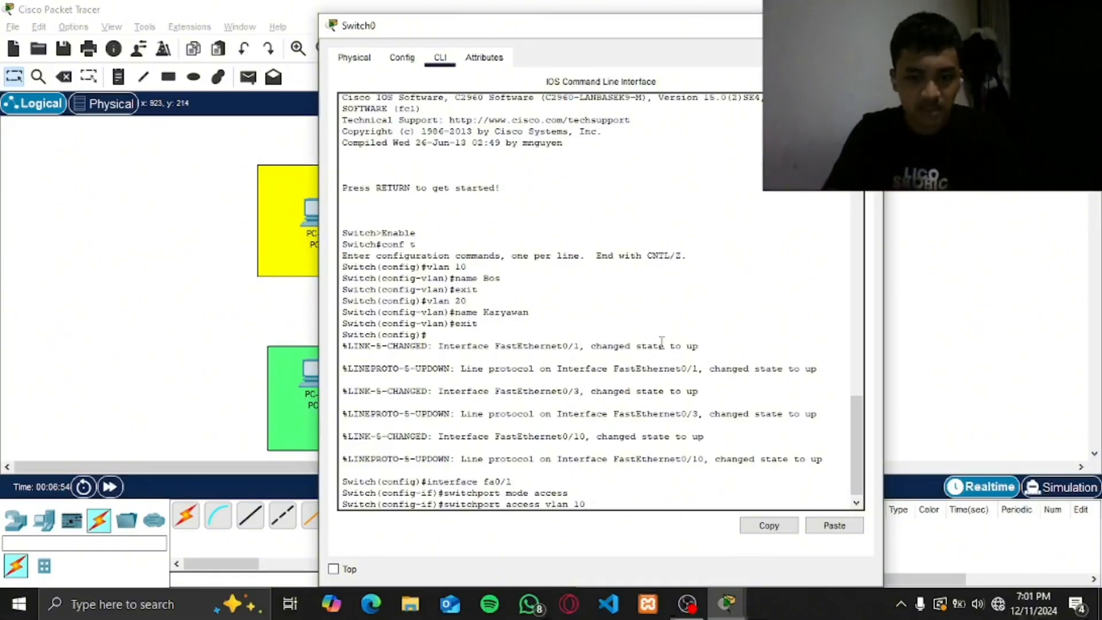
key("Return")
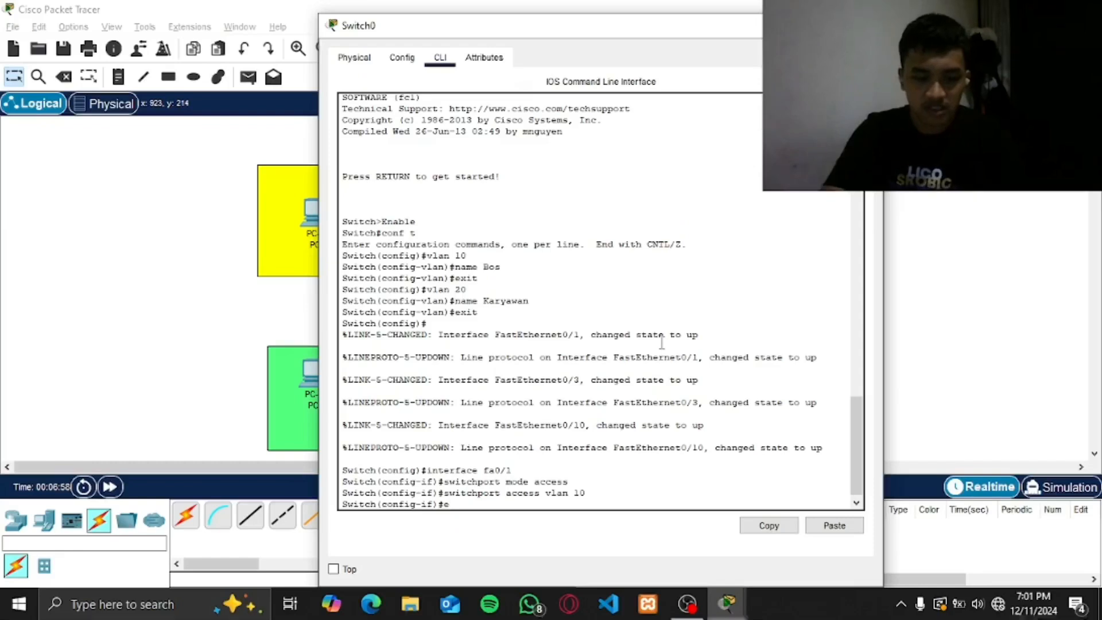
type("exit")
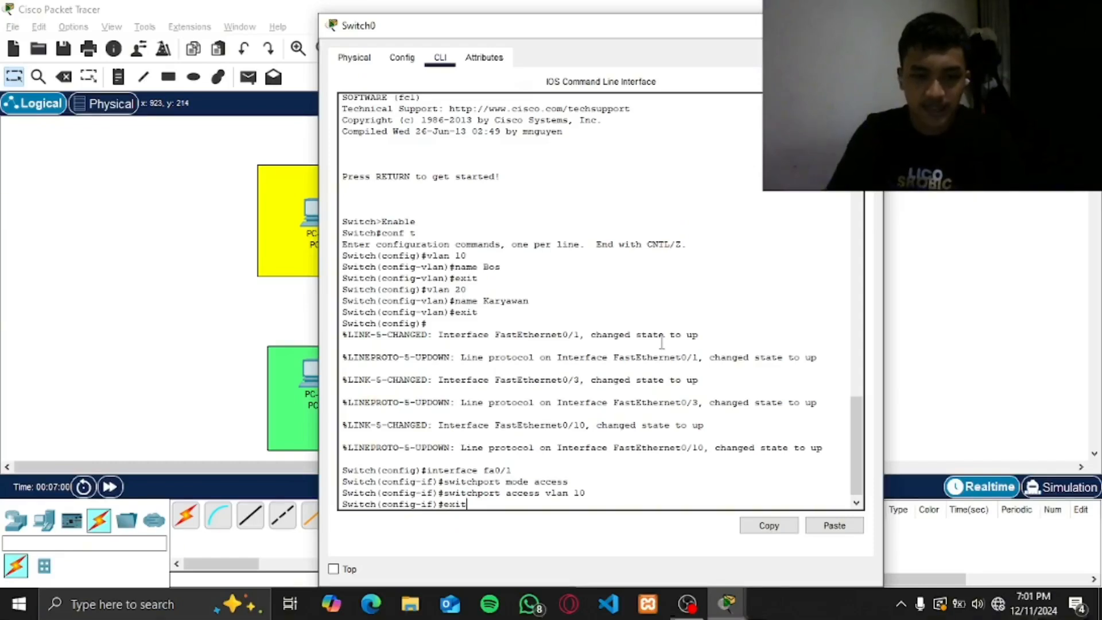
key("Return")
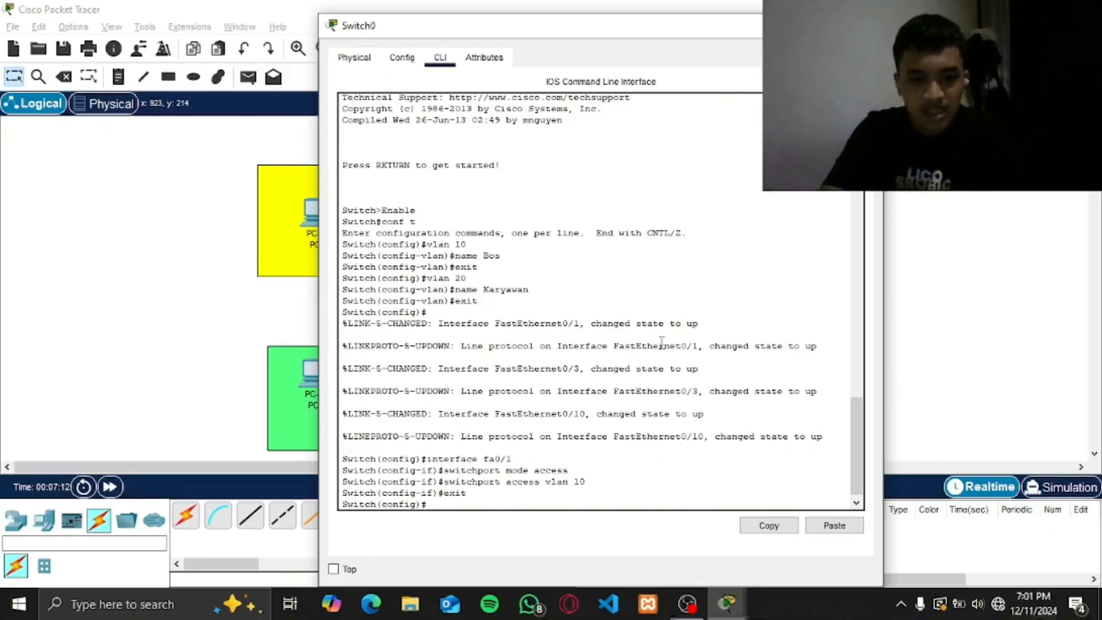
- Set Switch0's interface fa0/2 to access mode on VLAN 10 and exit the interface configuration
type("interfac")
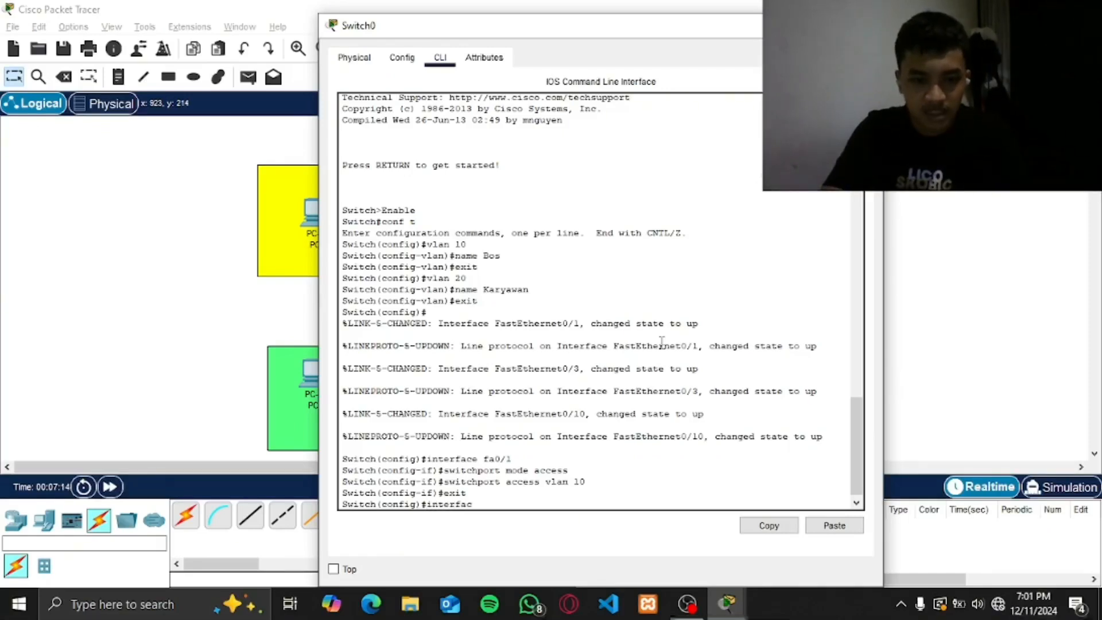
type("e fa0/2")
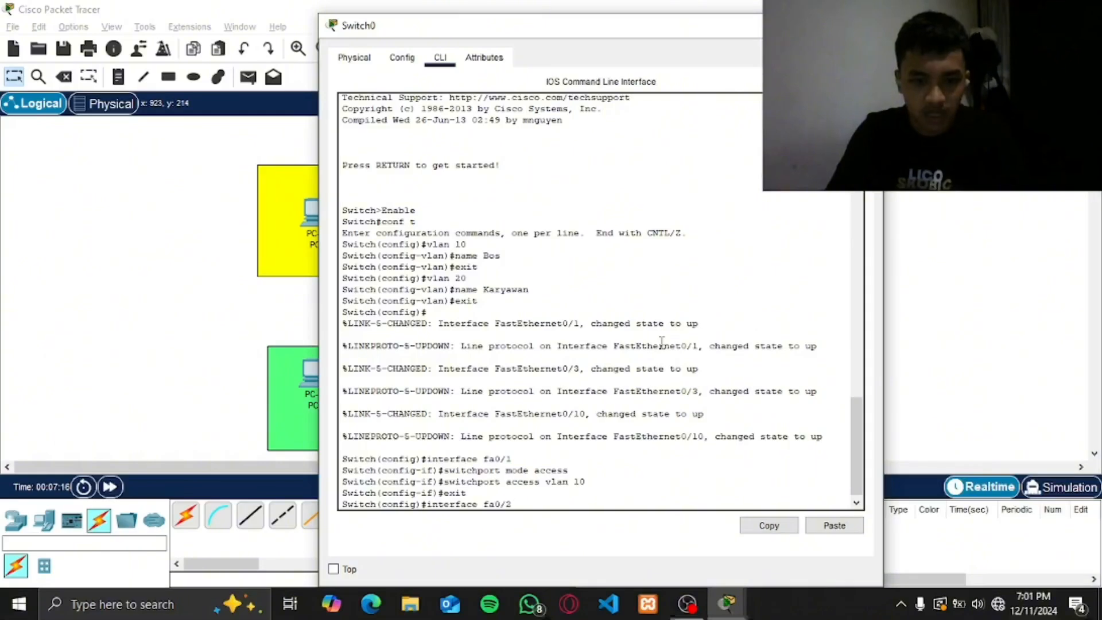
key("Return")
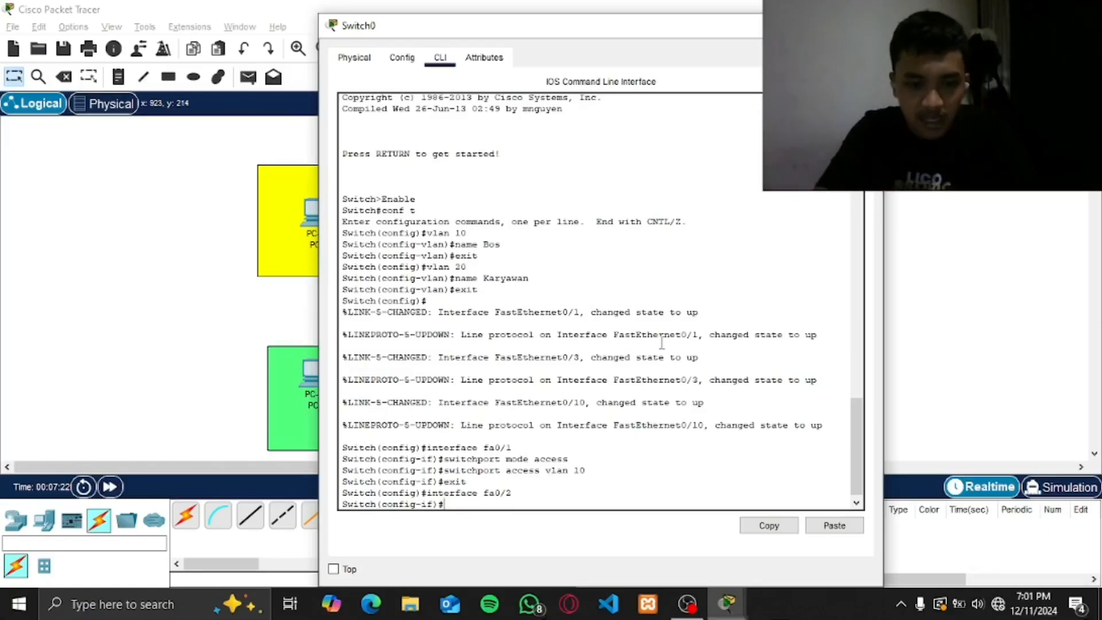
type("witchport m")
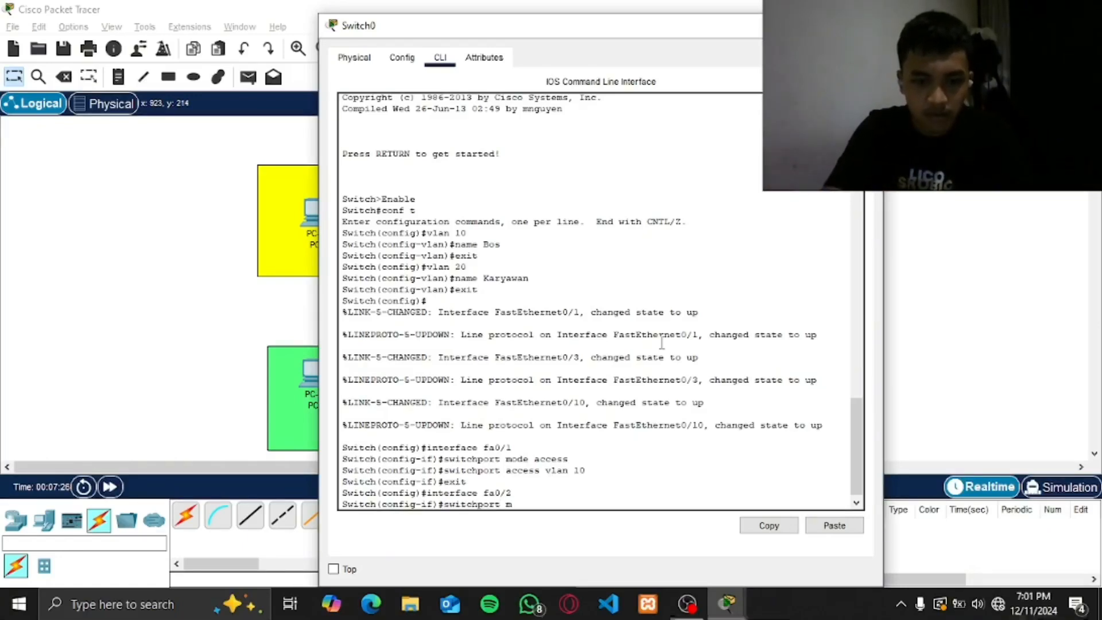
type("ode access")
key("Return")
type("switchport access vla")
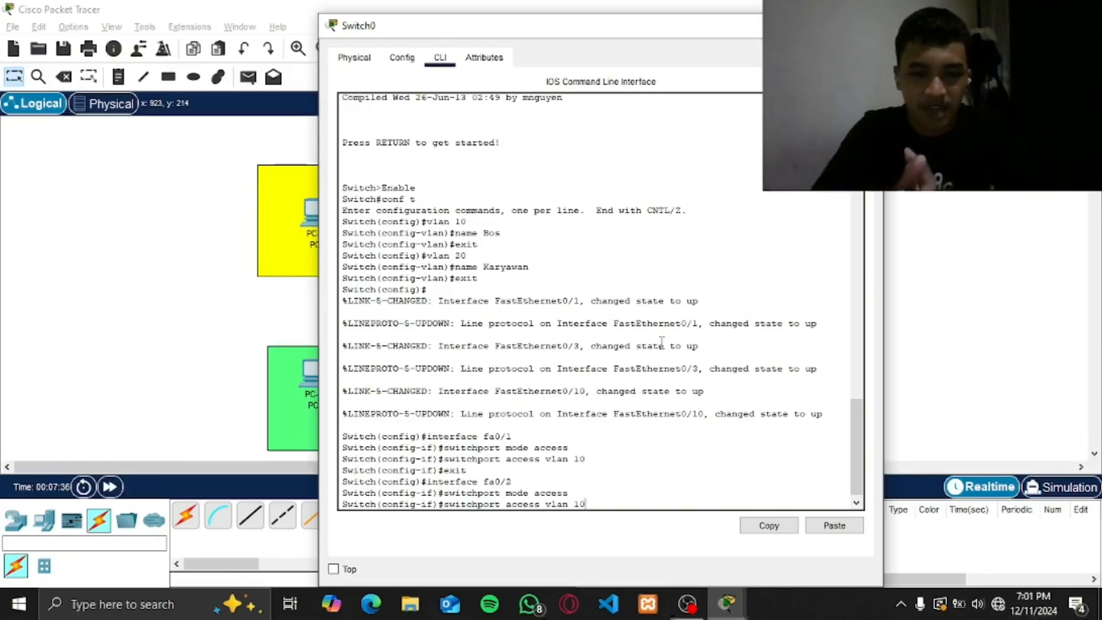
key("Return")
type("exit")
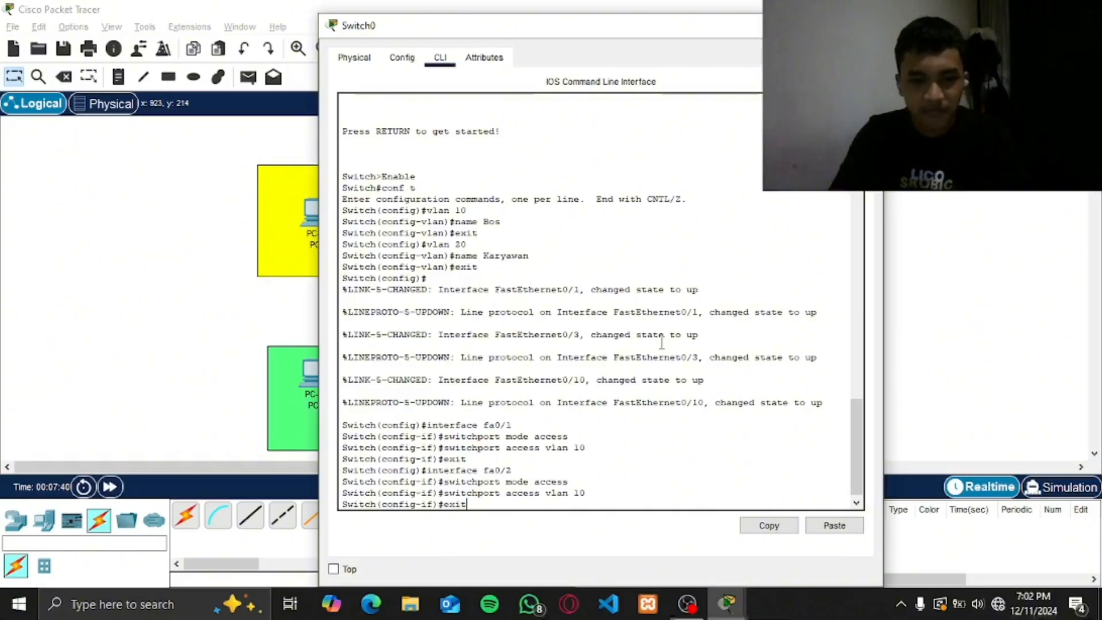
key("Return")
- Set Switch0's interface fa0/3 to access mode on VLAN 20 and exit the interface configuration
type("interface")
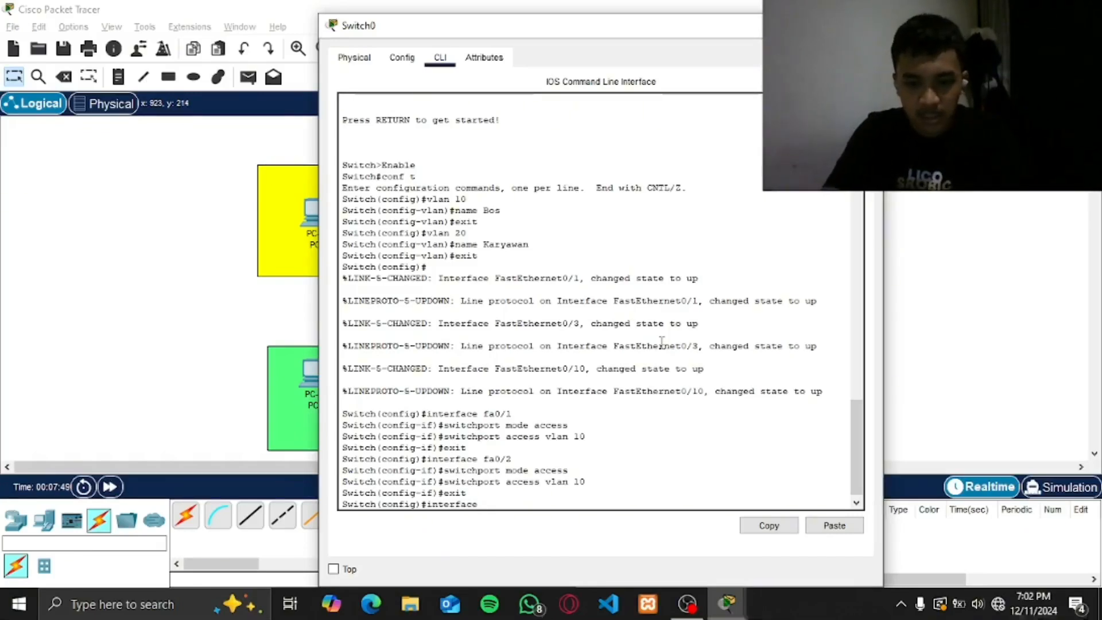
type("/3")
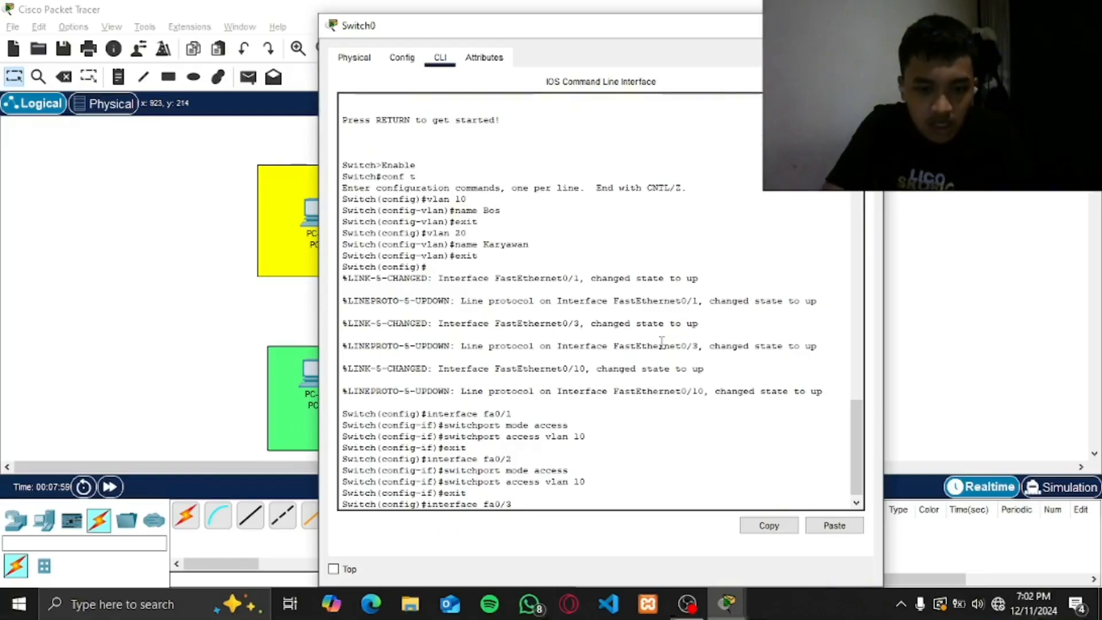
key("Return")
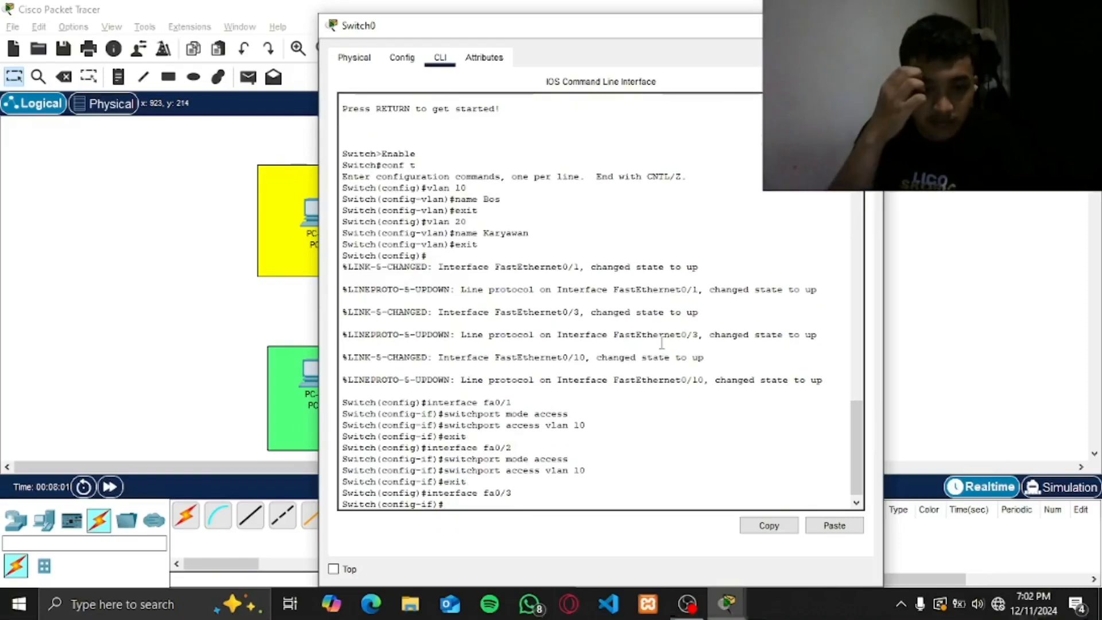
type("switchport mode acces")
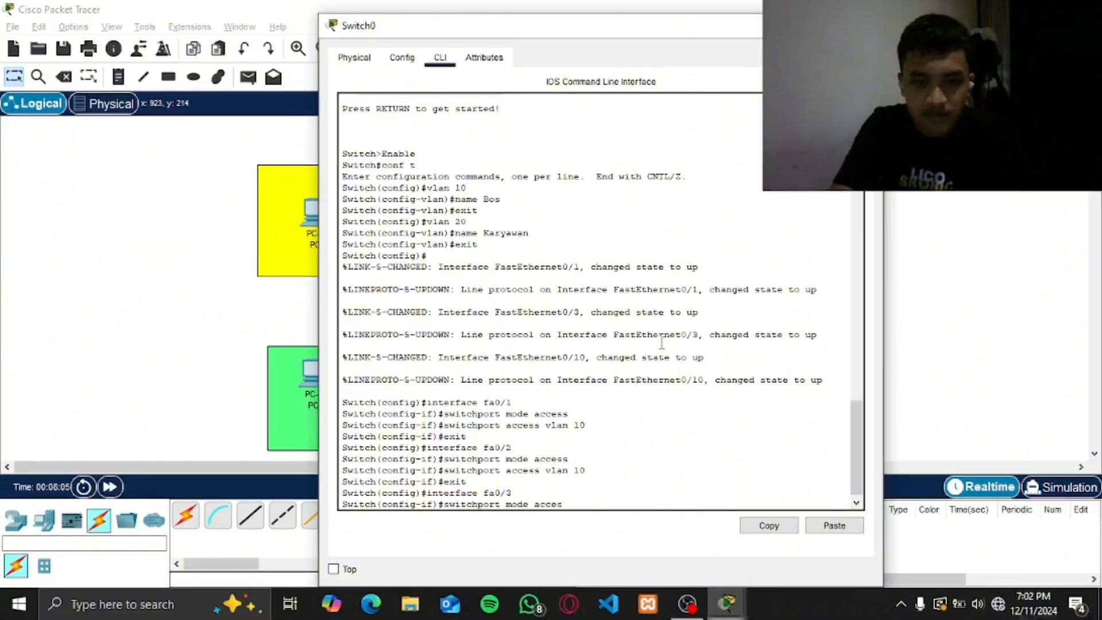
type("s")
key("Return")
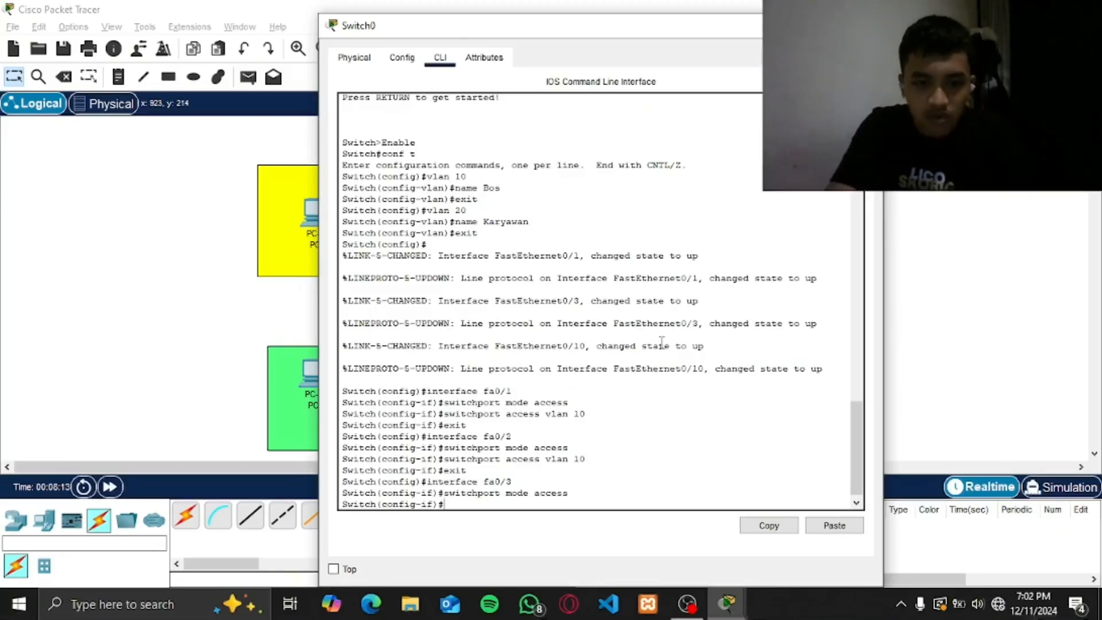
type("itchport access vlan 20")
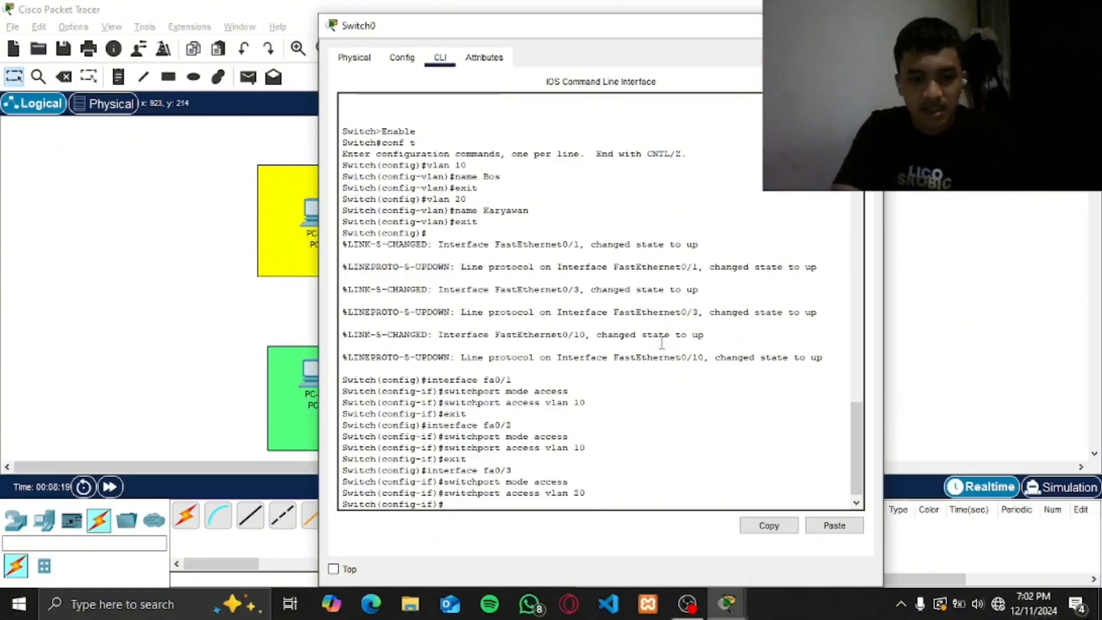
type("exit")
key("Return")
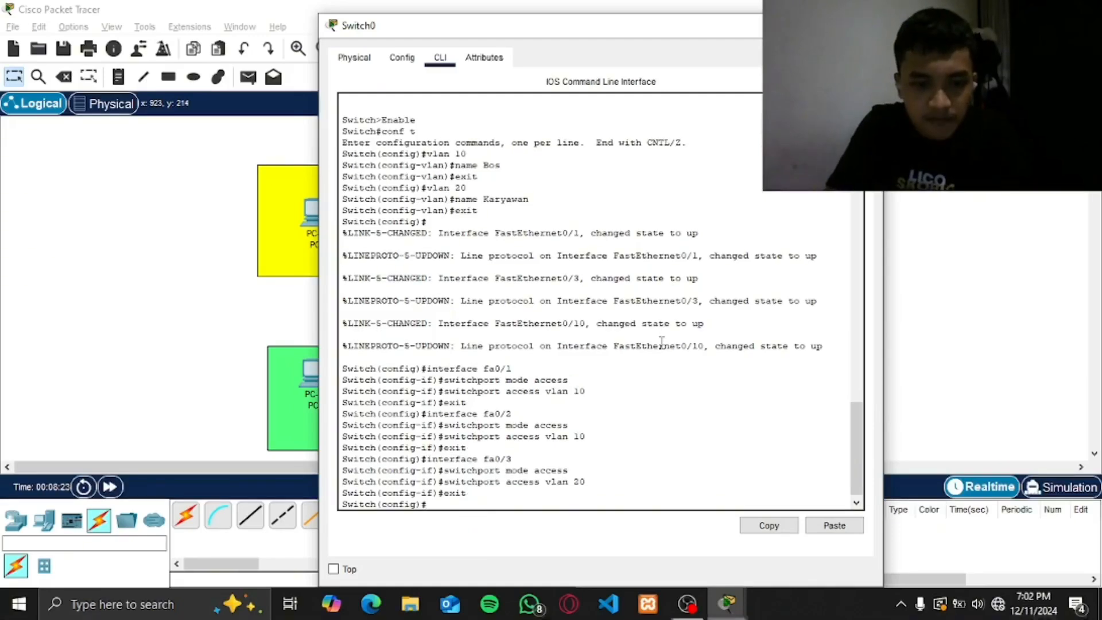
- Set Switch0's interface fa0/4 to access mode on VLAN 20 and exit the interface configuration
type("interface")
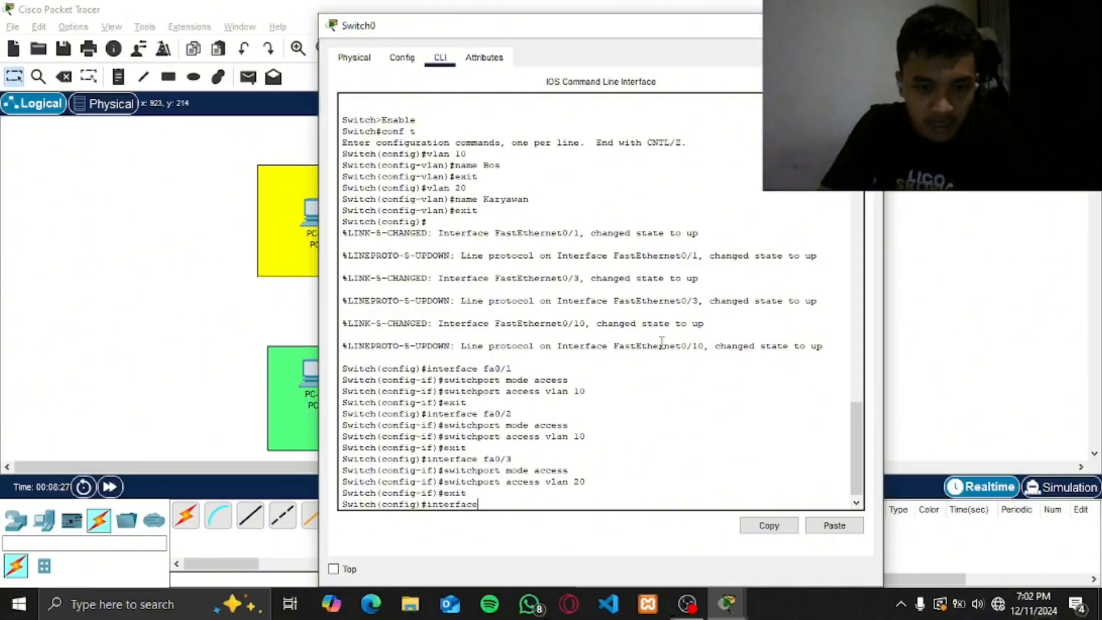
type(" fa")
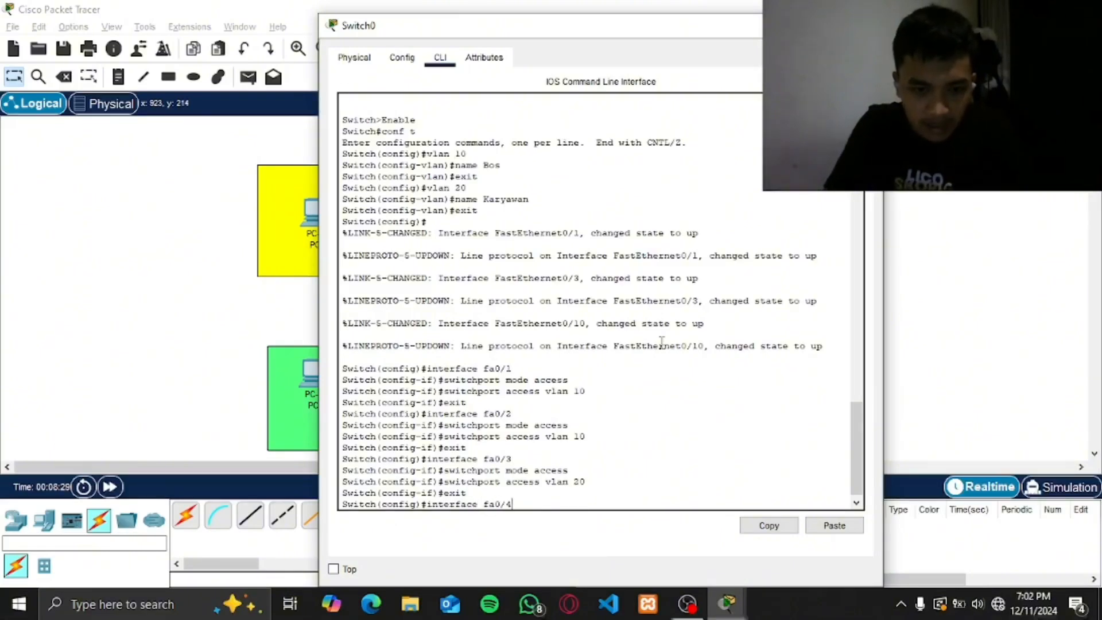
type("0/4")
key("Return")
type("switchport mode access")
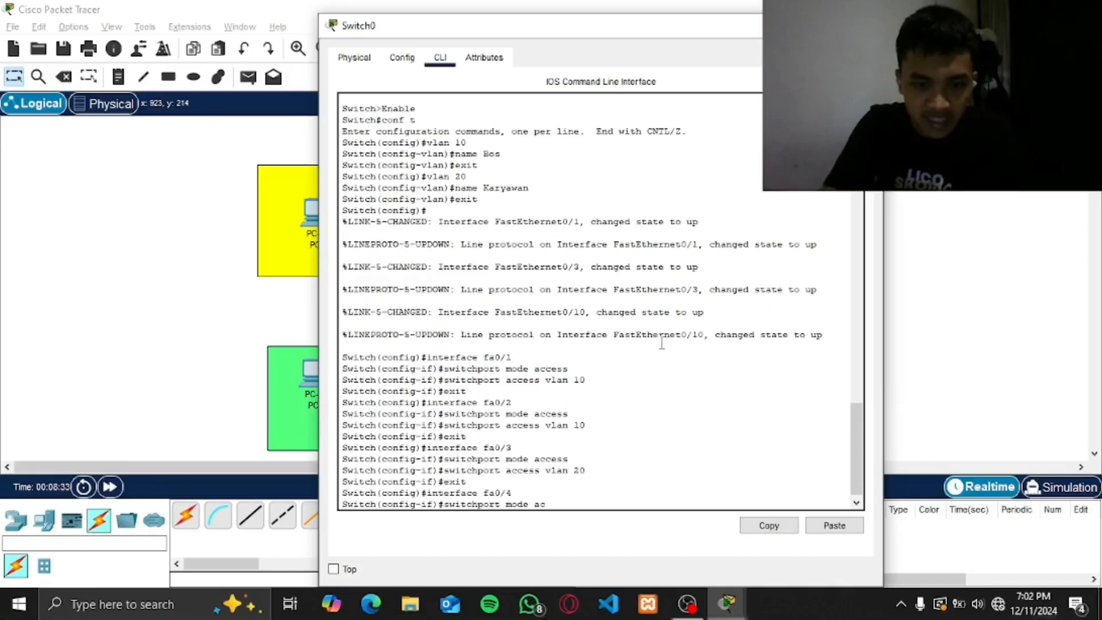
key("Return")
type("switc")
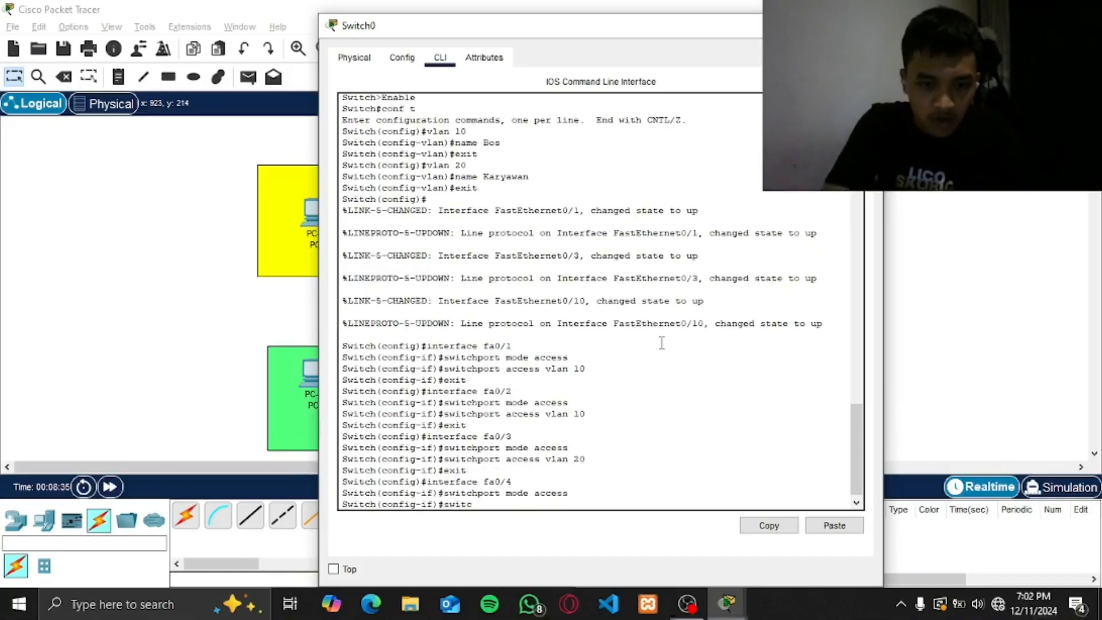
type("hport access vlan 20")
key("Return")
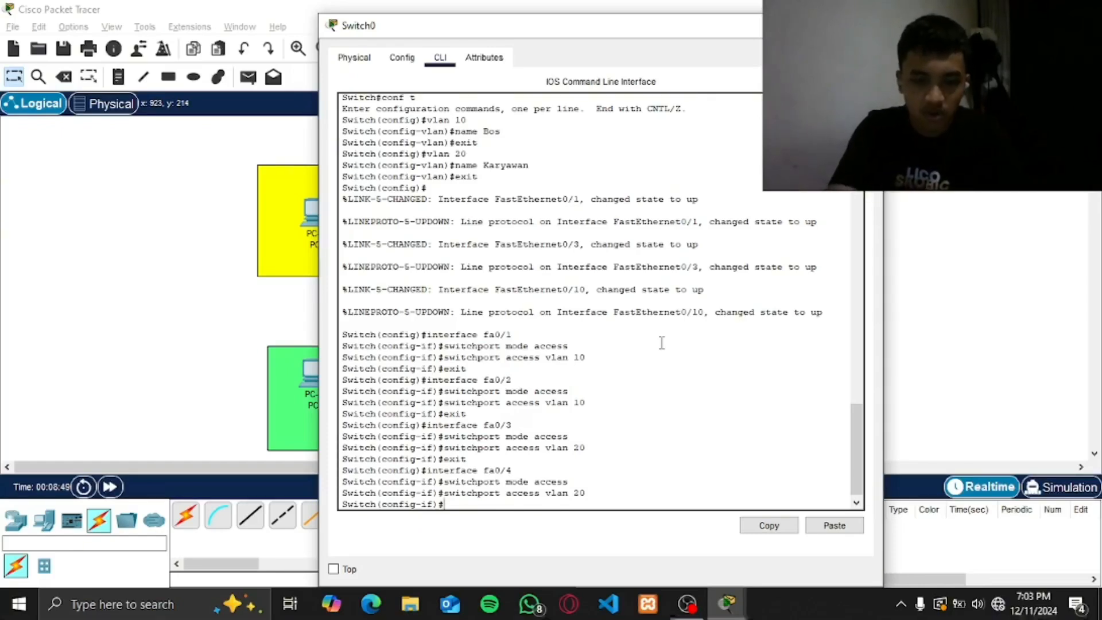
type("exit")
key("Return")
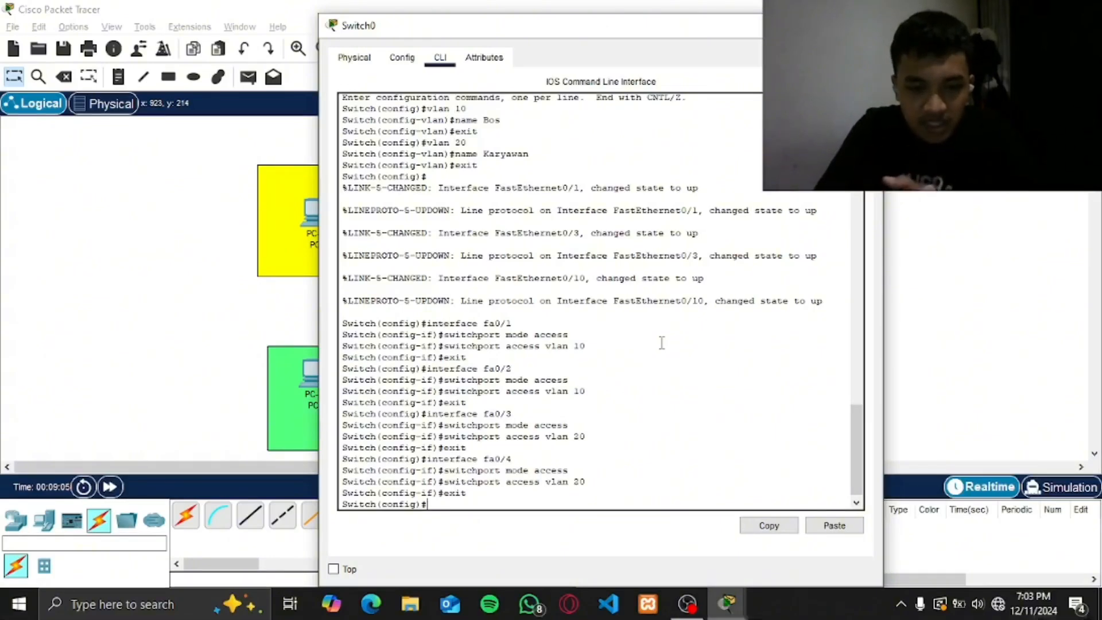
- Set Switch0's interface fa0/10 to trunk mode for the link to Switch1
type("interface fa0/10")
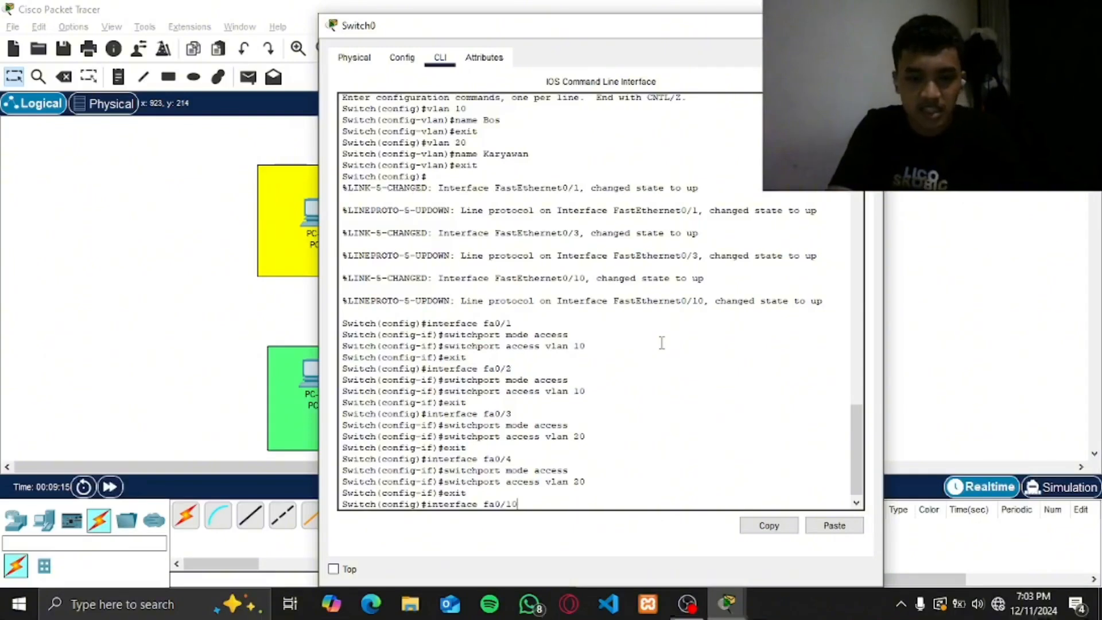
key("Return")
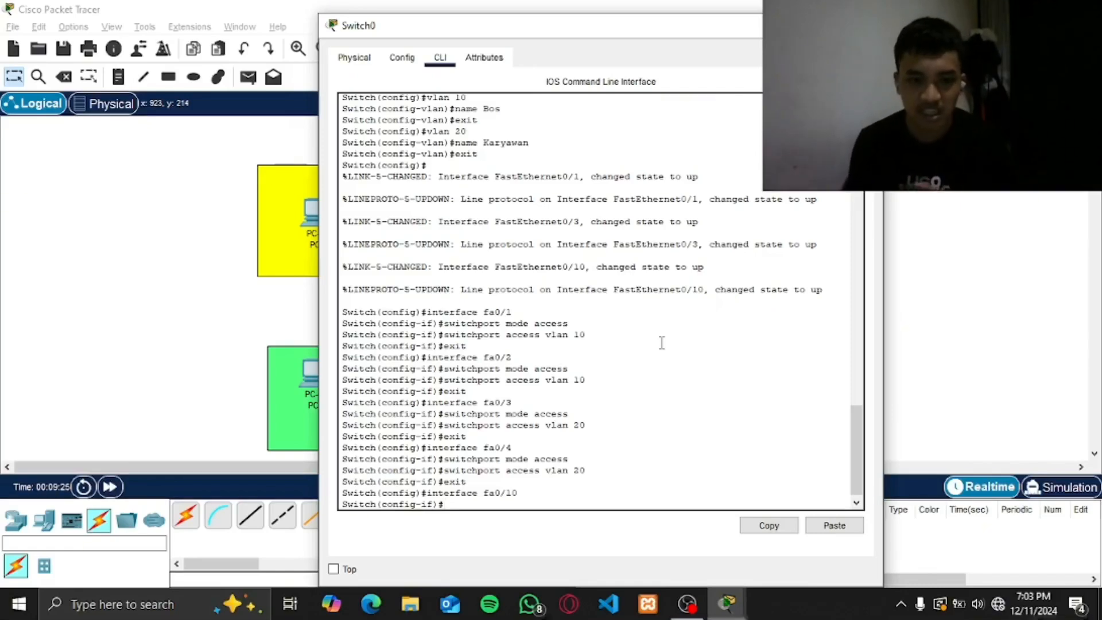
type("switchport mode t")
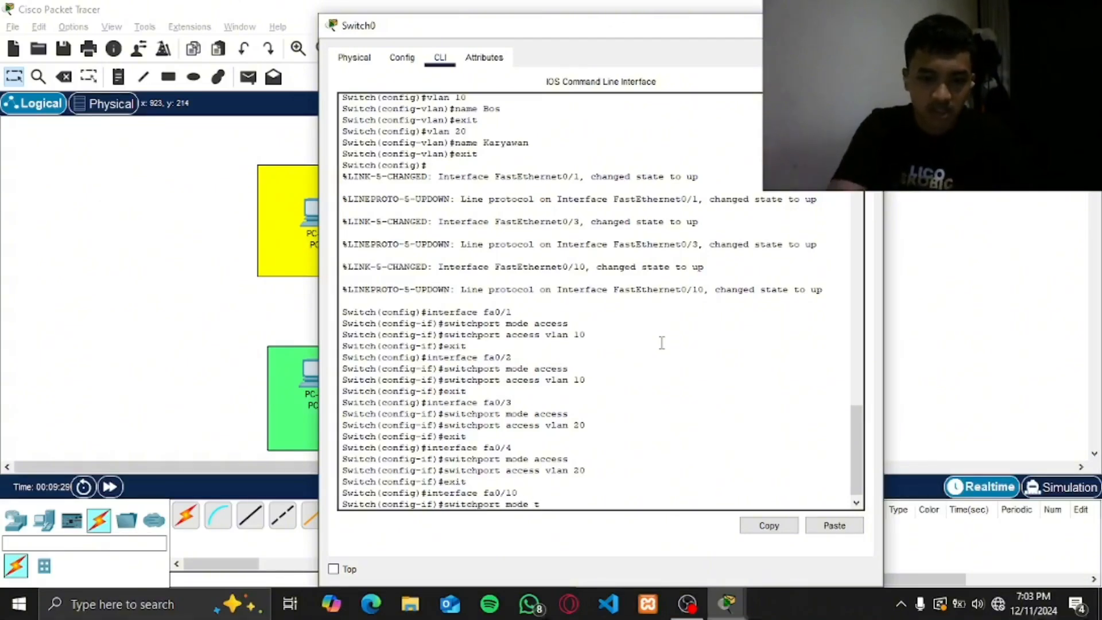
type("runk")
key("Return")
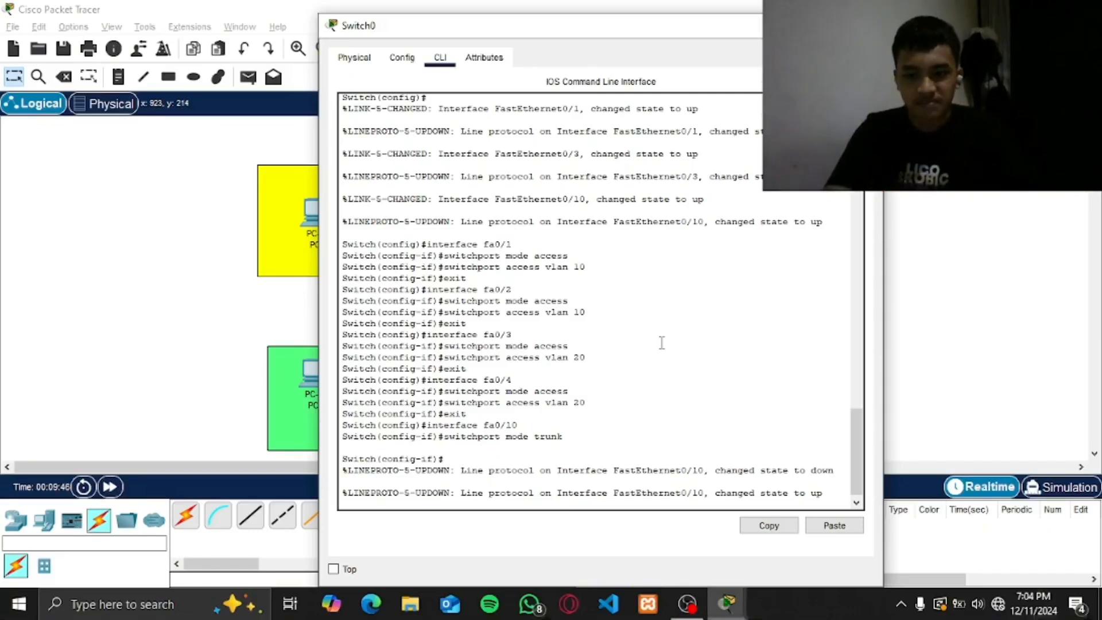
key("Return")
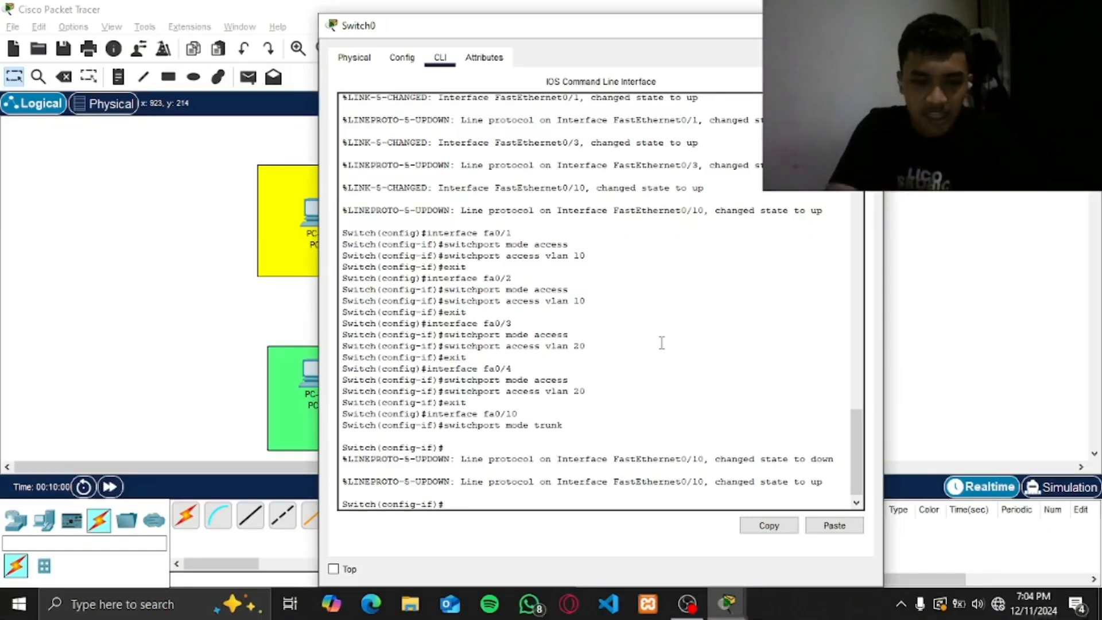
- Allow VLANs 10 and 20 on Switch0's fa0/10 trunk and exit the interface configuration
type("switchport trunk allowed vlan ")
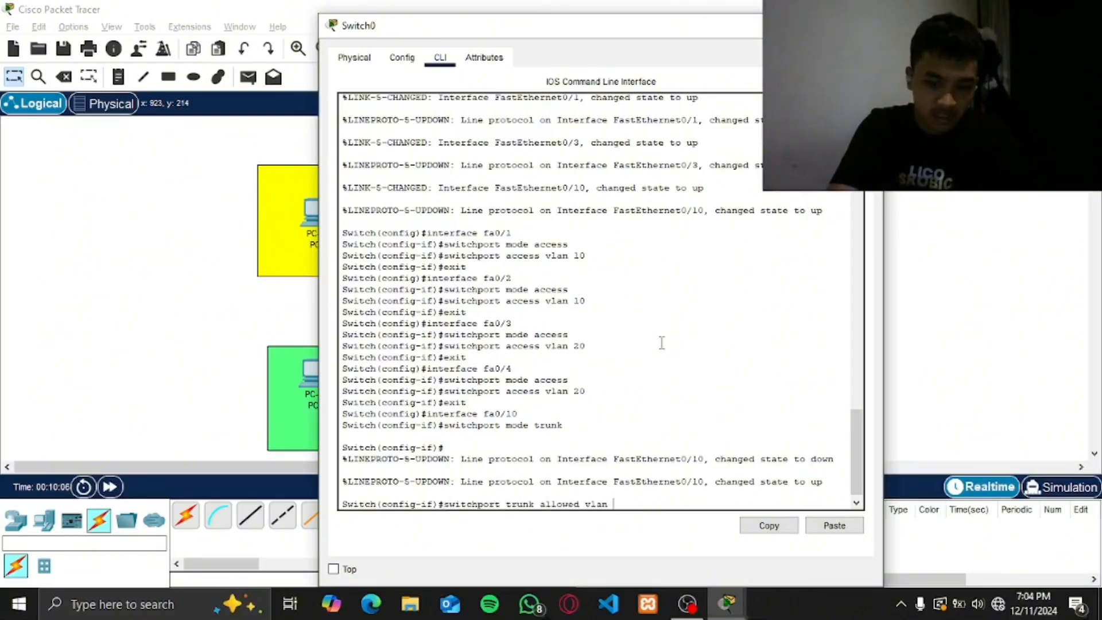
type("10,20")
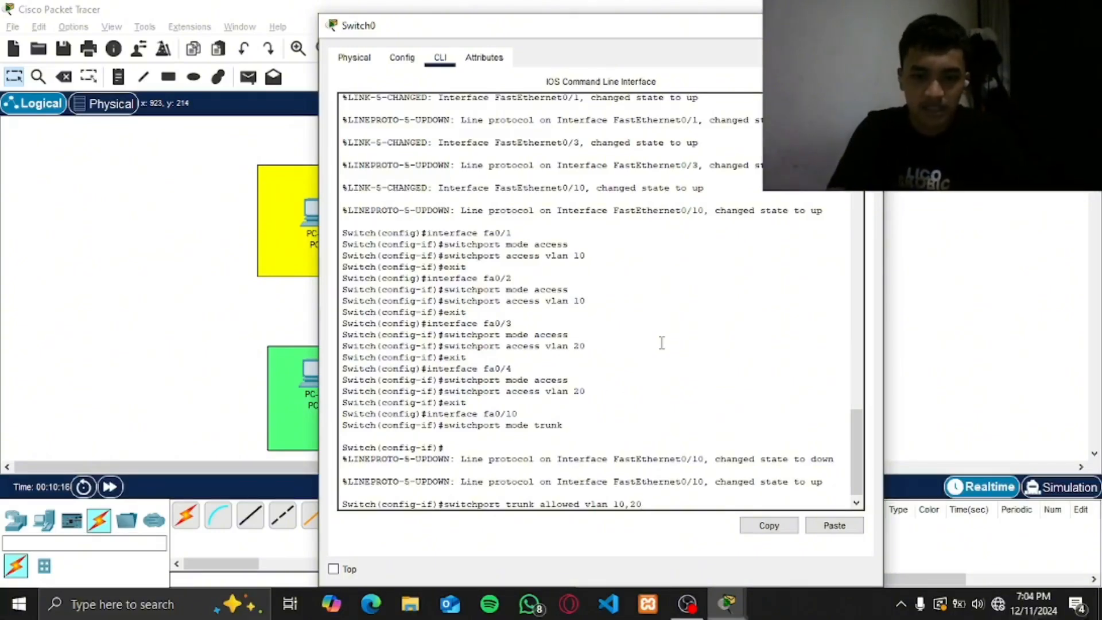
key("Return")
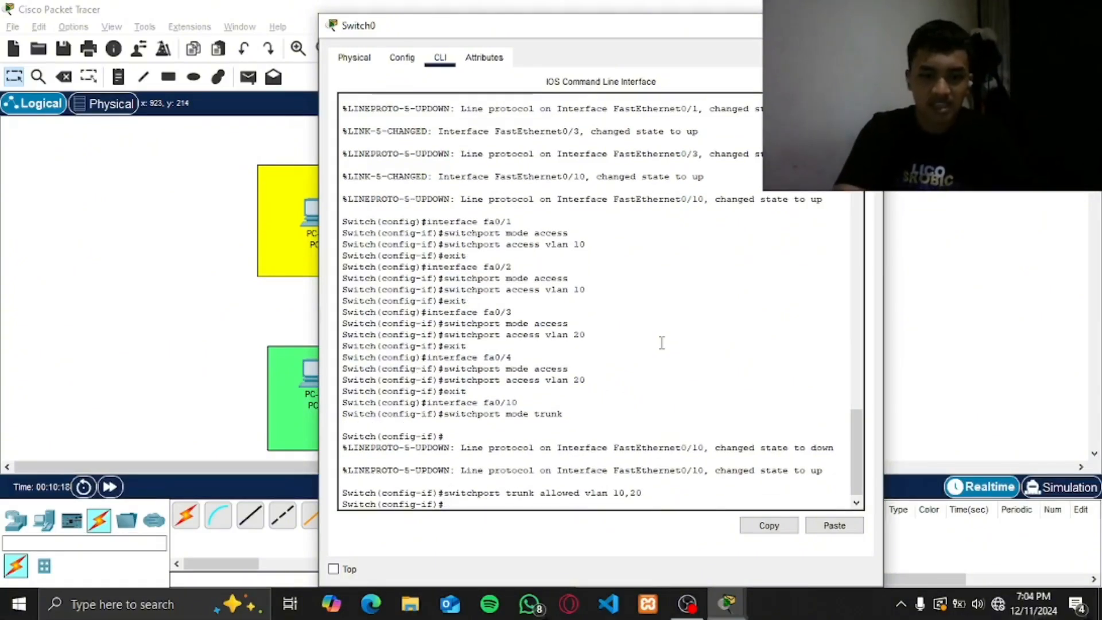
type("exi")
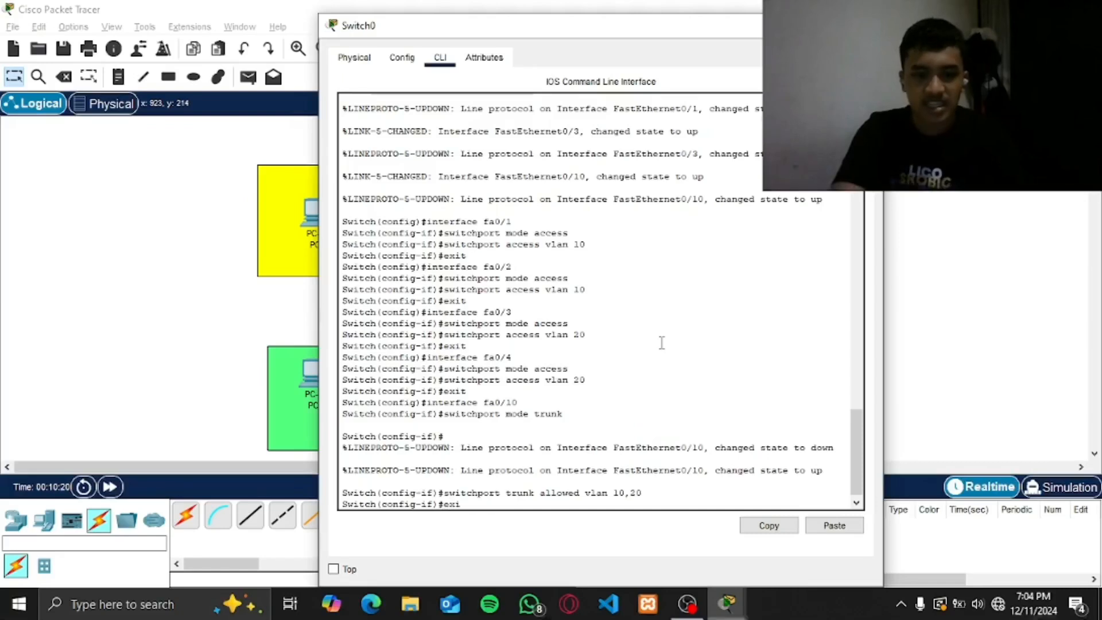
type("t")
key("Return")
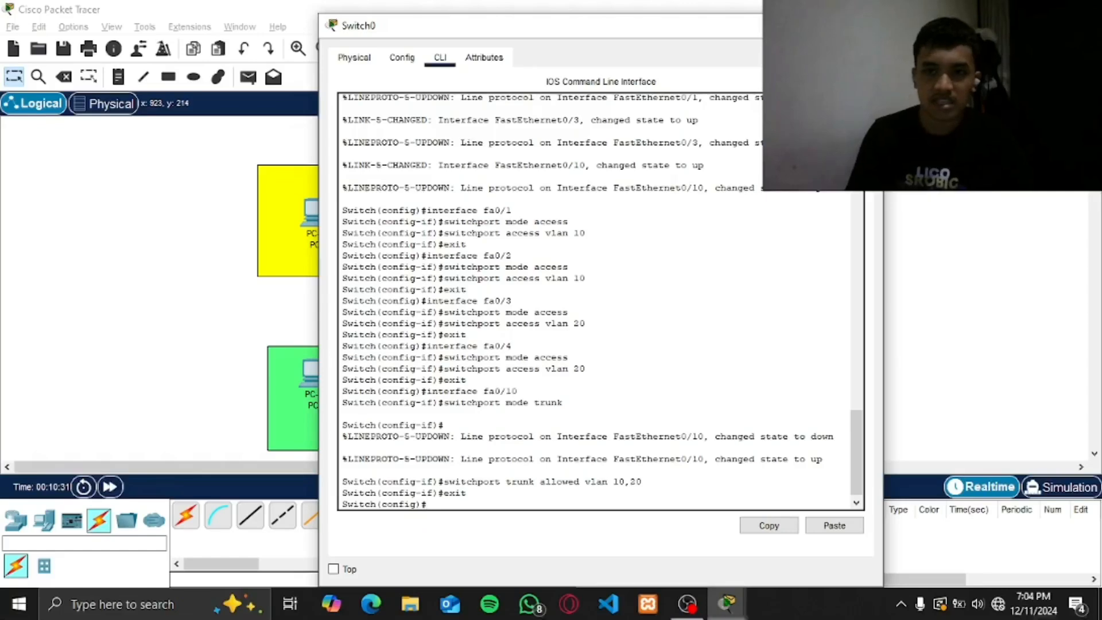
- Leave Switch0's window, open Switch1's command line and enter global configuration mode
left_click(791, 25)
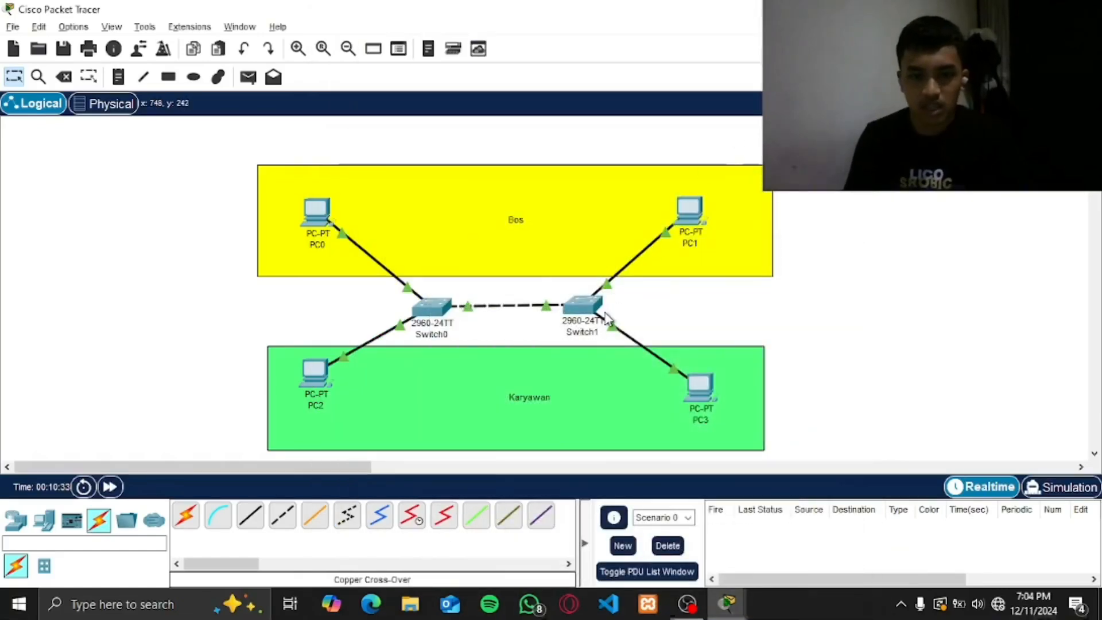
left_click(581, 310)
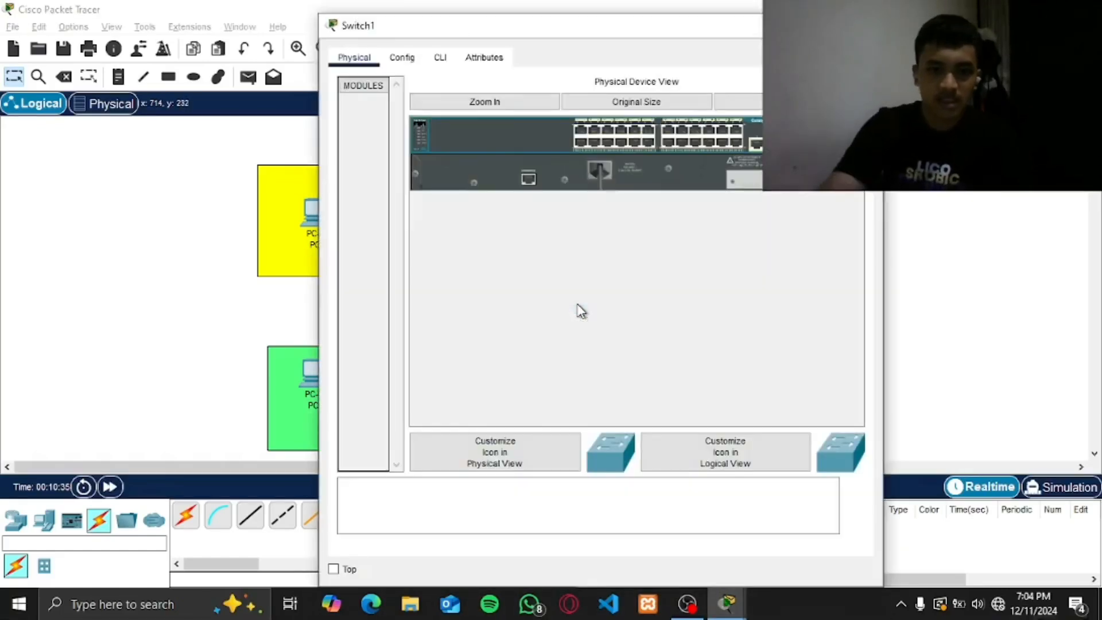
left_click(441, 58)
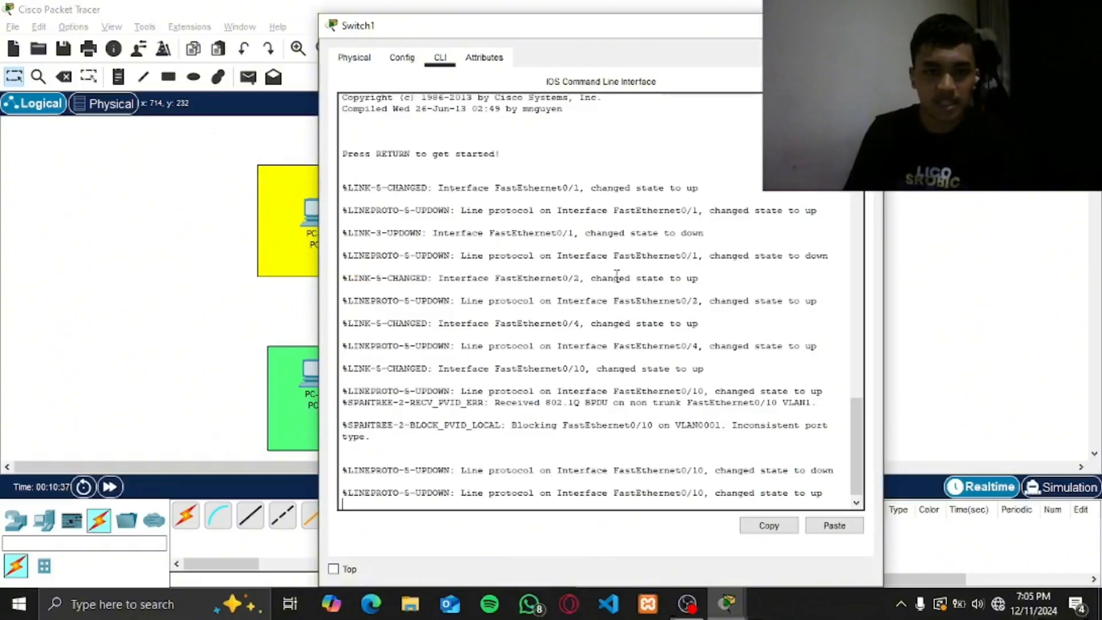
key("Return")
type("enable")
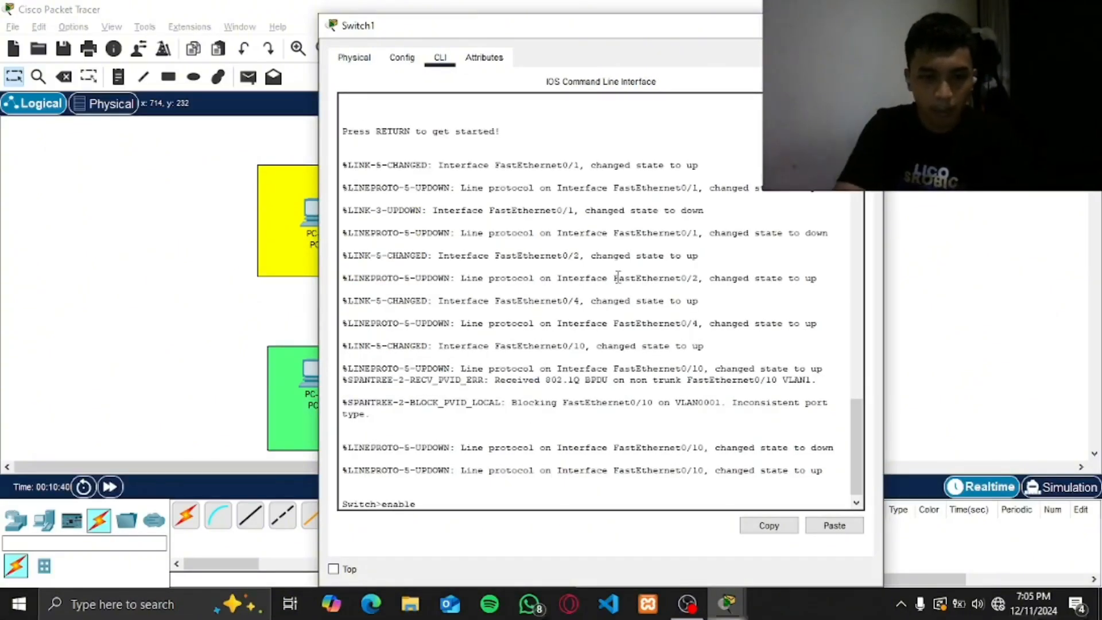
key("Return")
type("conf t")
key("Return")
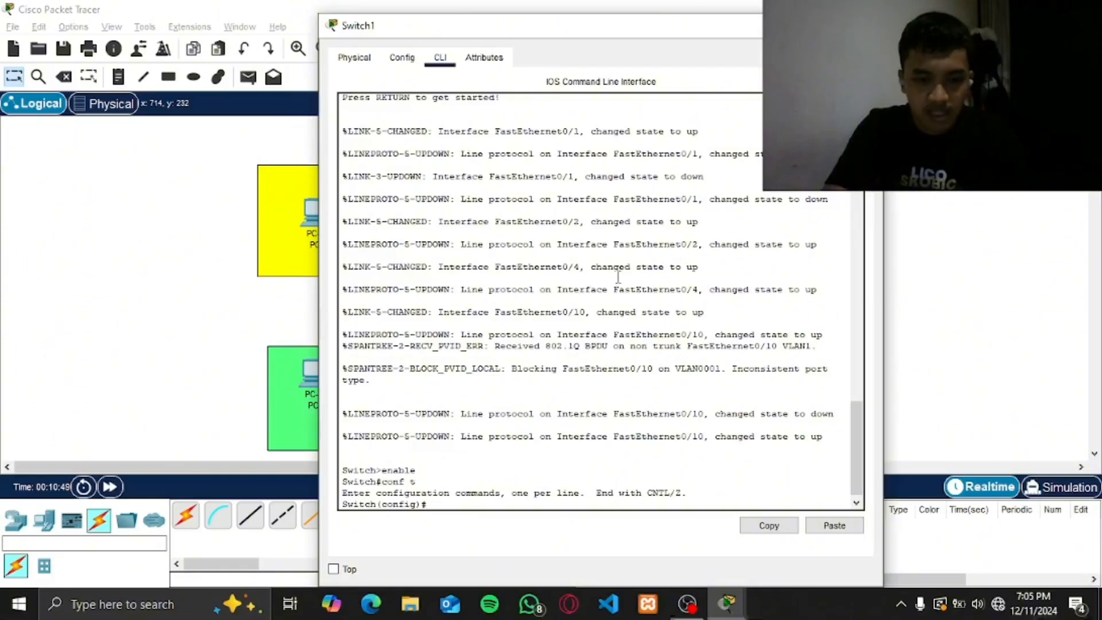
- Create VLAN 10 on Switch1, name it Bos and exit the VLAN configuration
type("v")
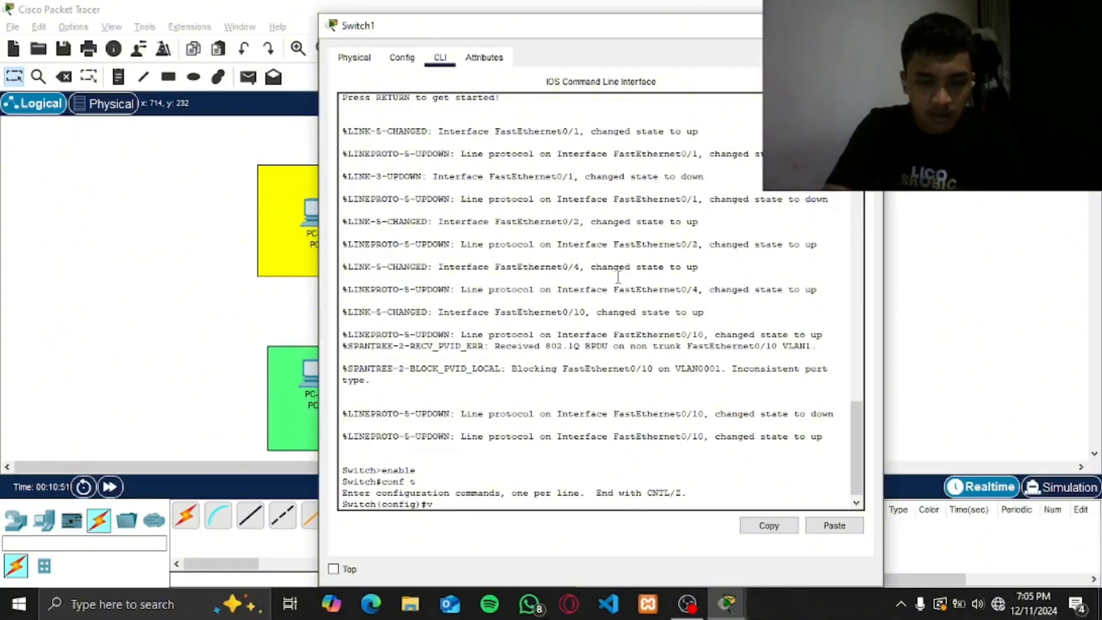
type("lan 10")
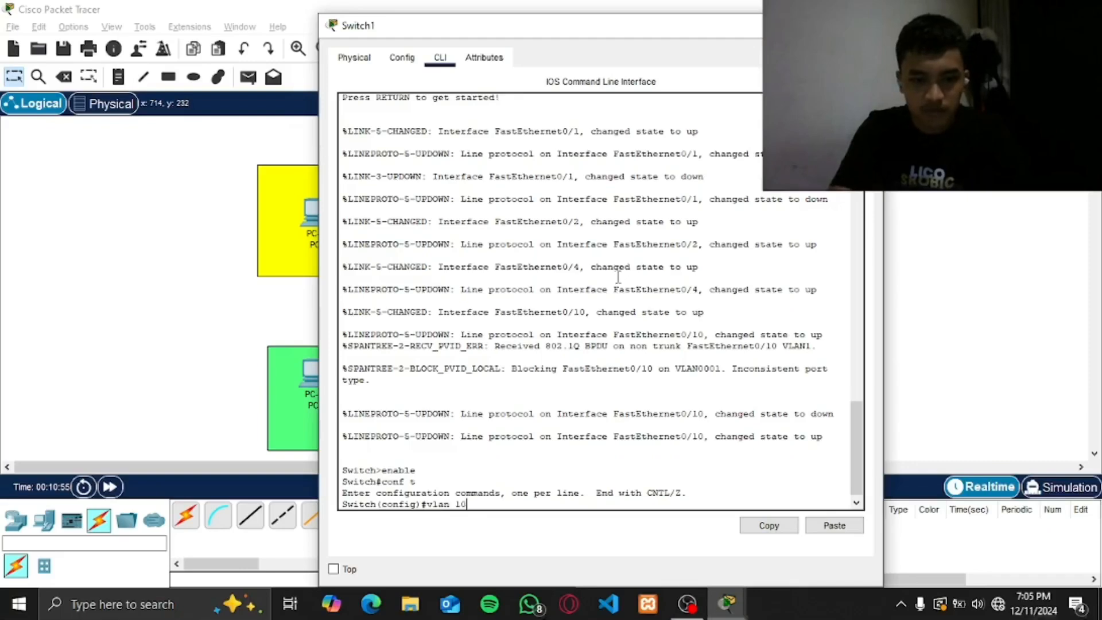
key("Return")
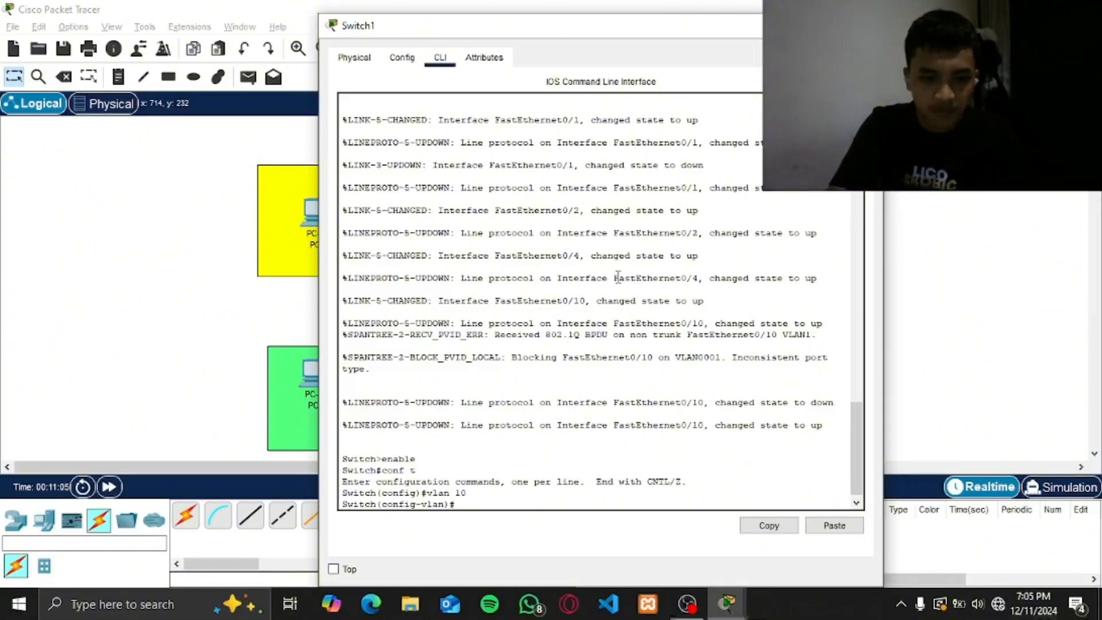
type("name ")
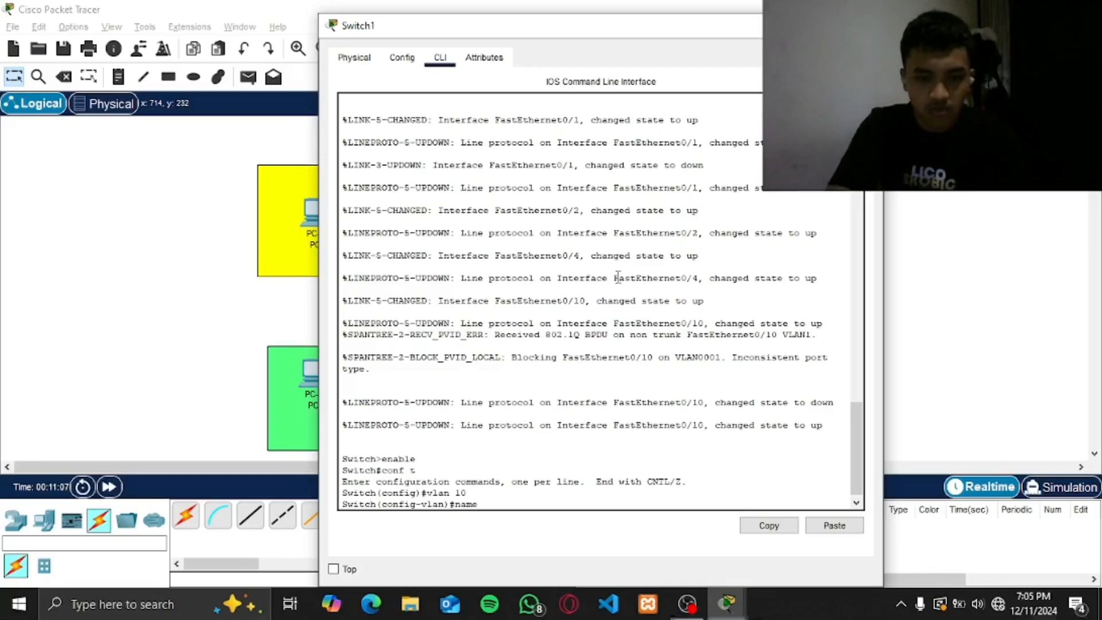
type("Bos")
key("Return")
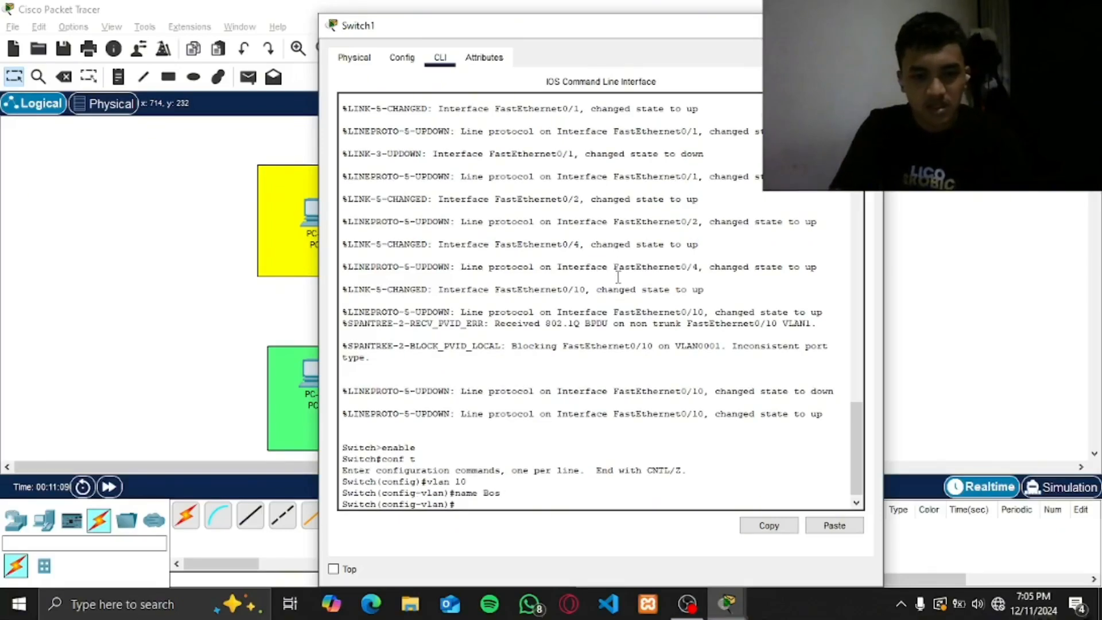
type("exit")
key("Return")
- Create VLAN 20 on Switch1, name it Karyawan and exit the VLAN configuration
type("vlan 20")
key("Return")
type("Kar")
key("BackSpace")
key("BackSpace")
key("BackSpace")
type("nam")
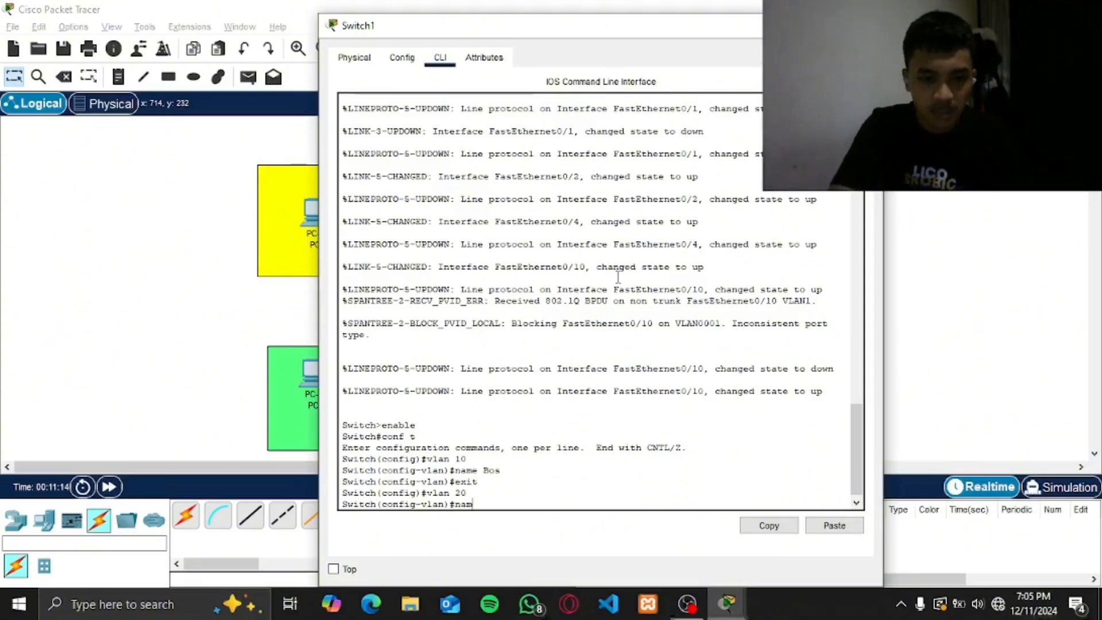
type("e Karyawan")
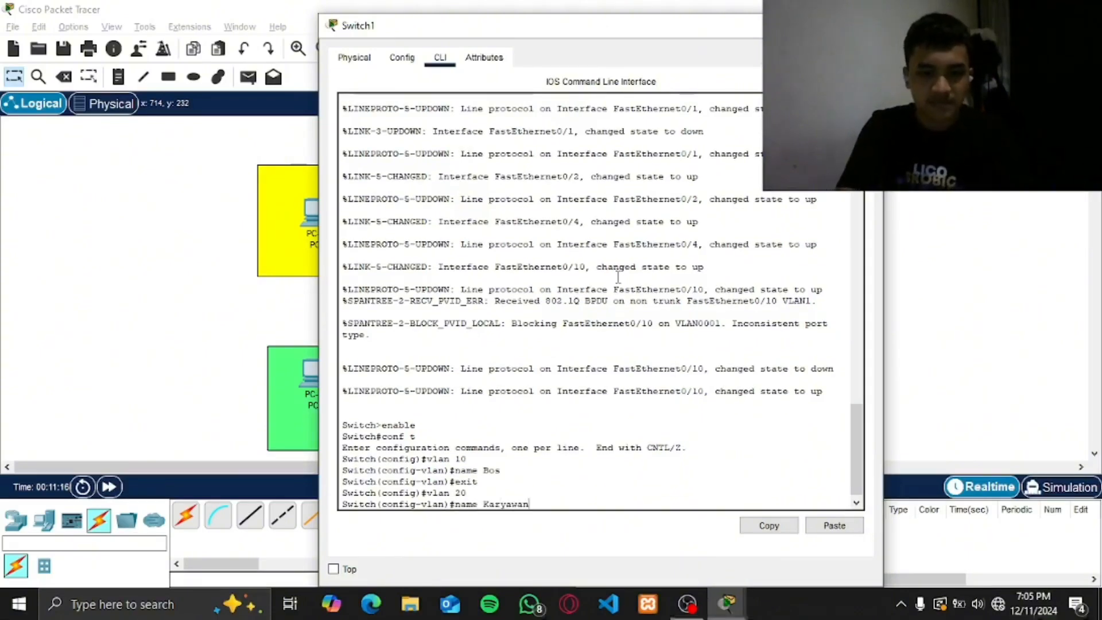
key("Return")
type("e")
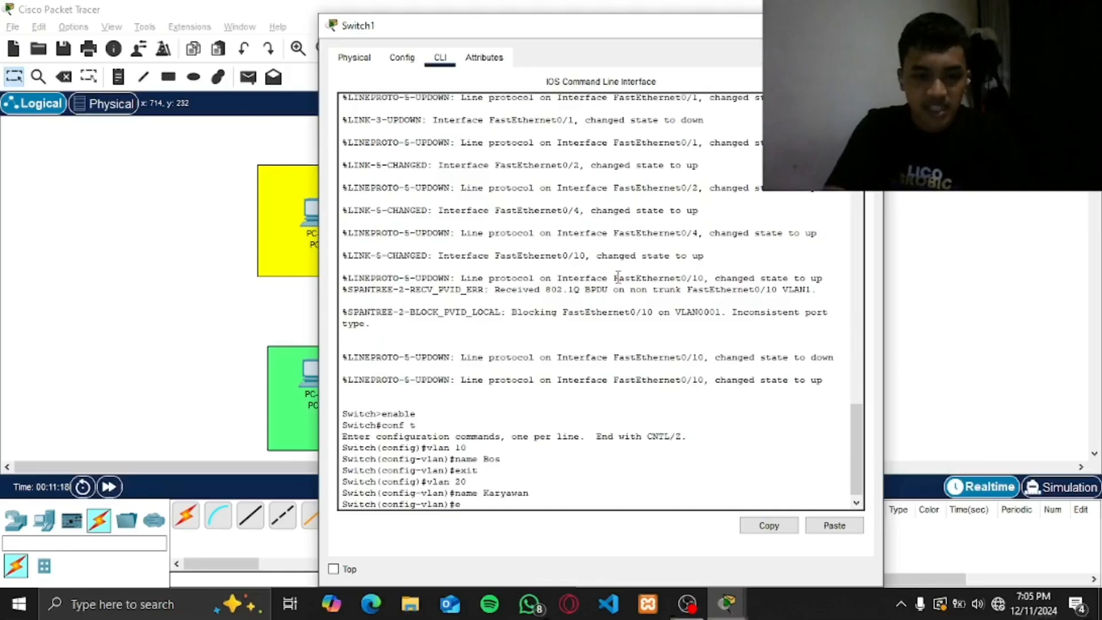
type("xit")
key("Return")
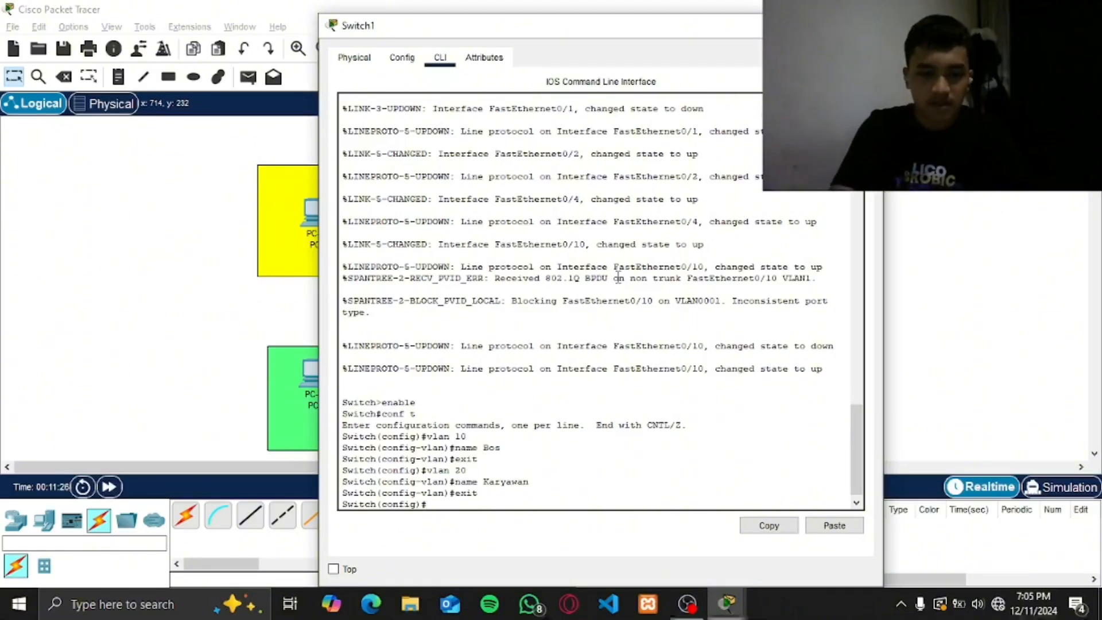
- Set Switch1's interface fa0/1 to access mode on VLAN 10 and exit the interface configuration
type("inter")
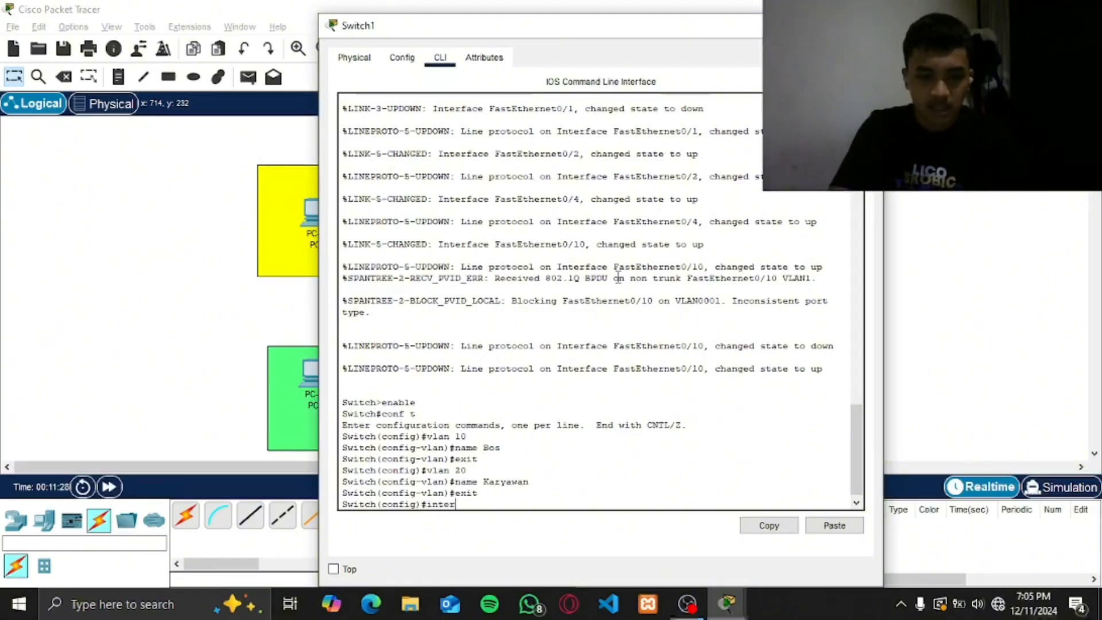
type("face fa0/1")
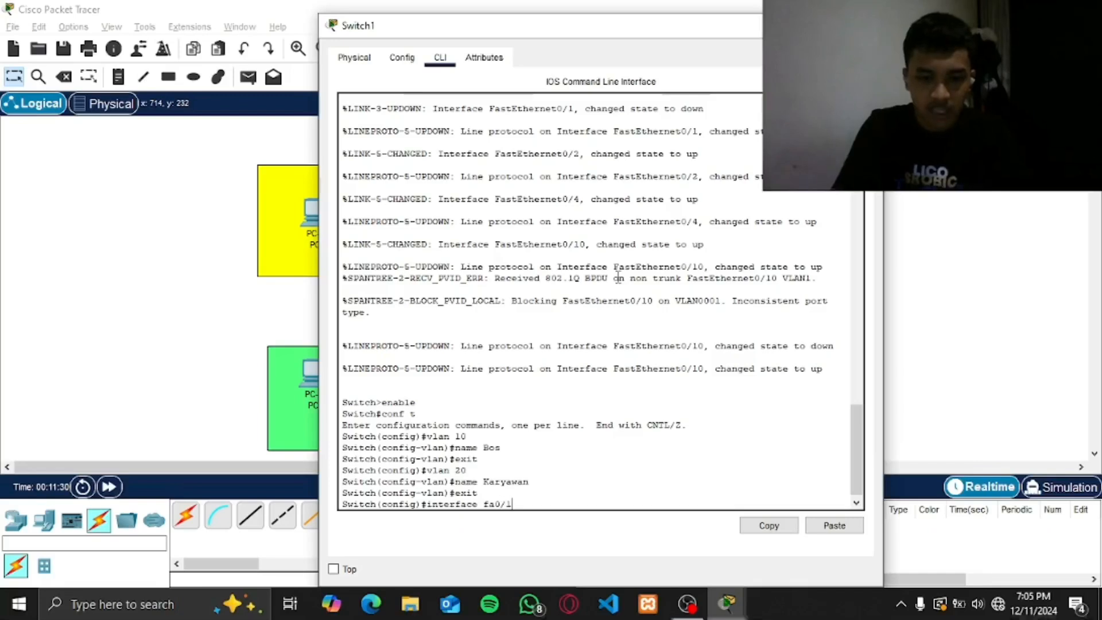
key("Return")
type("switchport mode access")
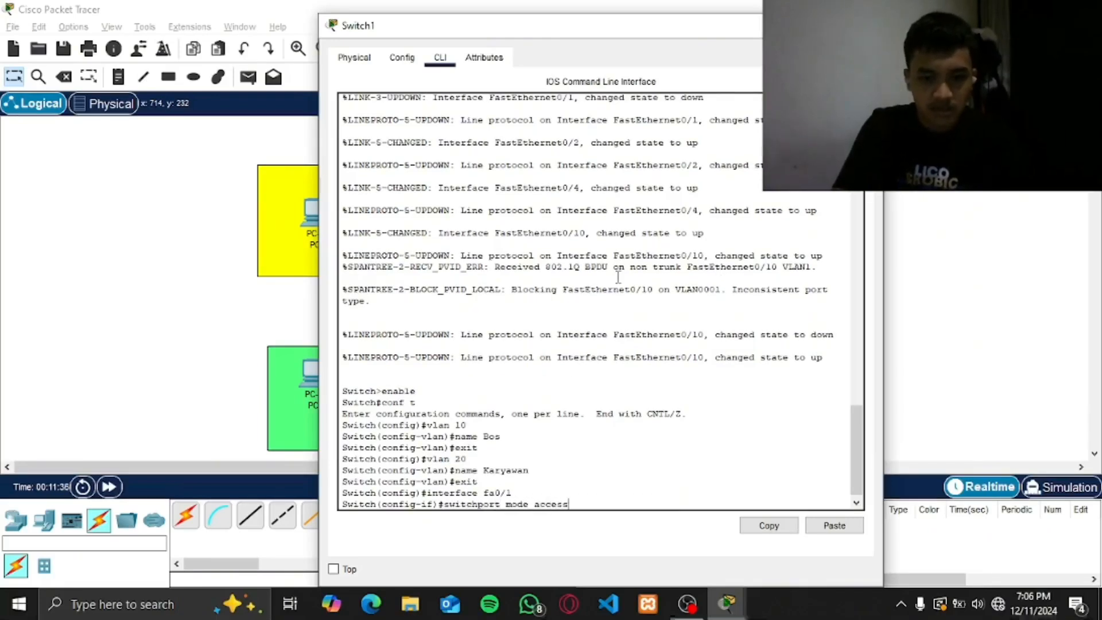
key("Return")
type("switchport acc")
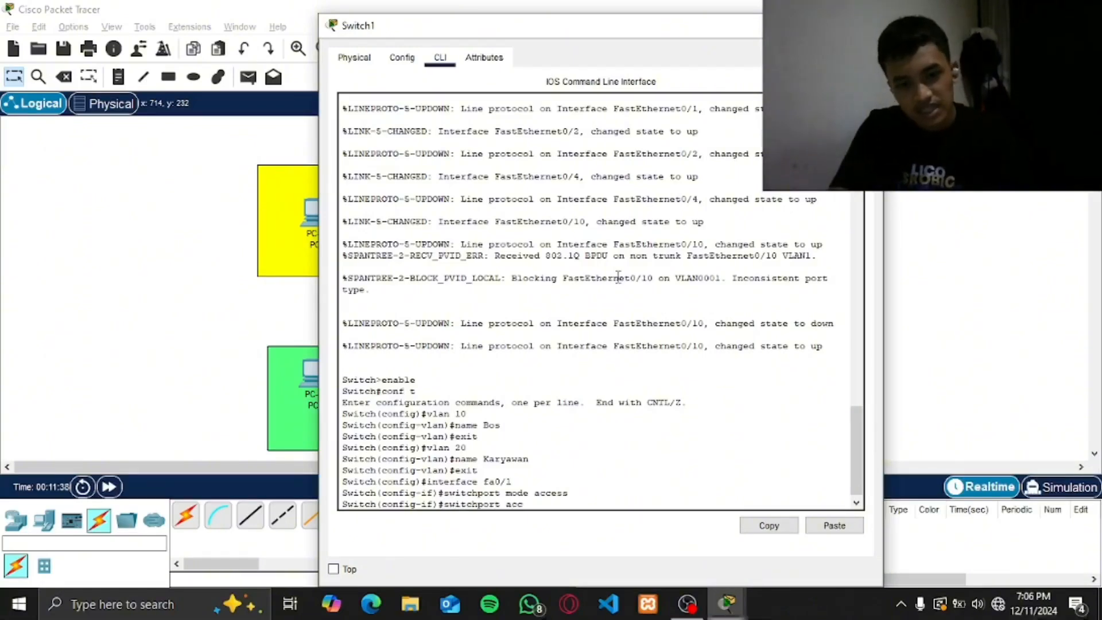
type("ess vlan 10")
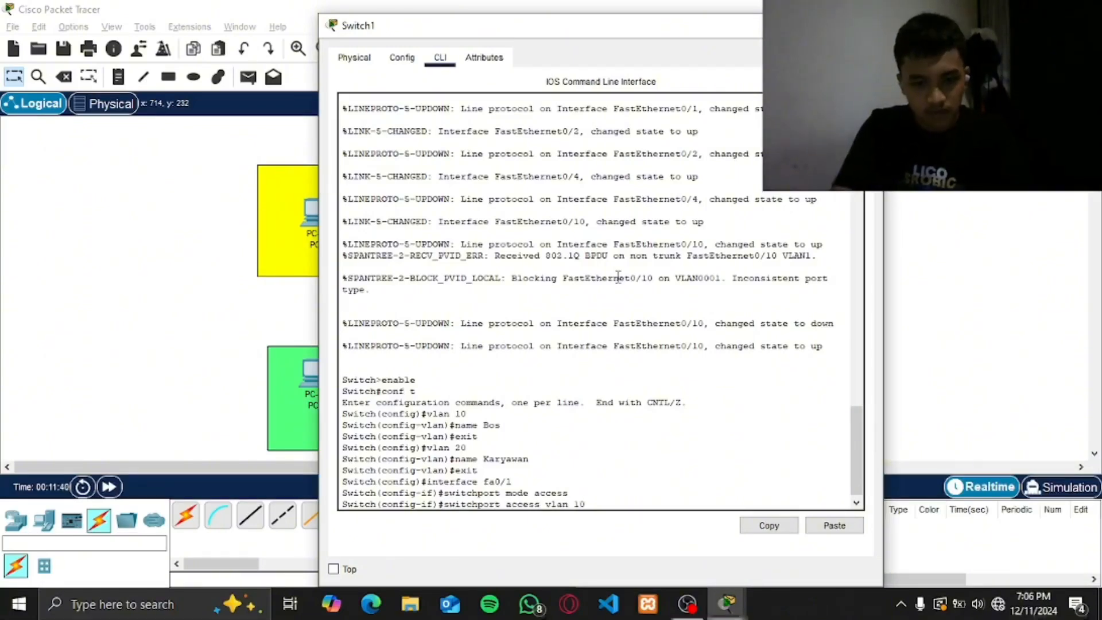
key("Return")
type("exit")
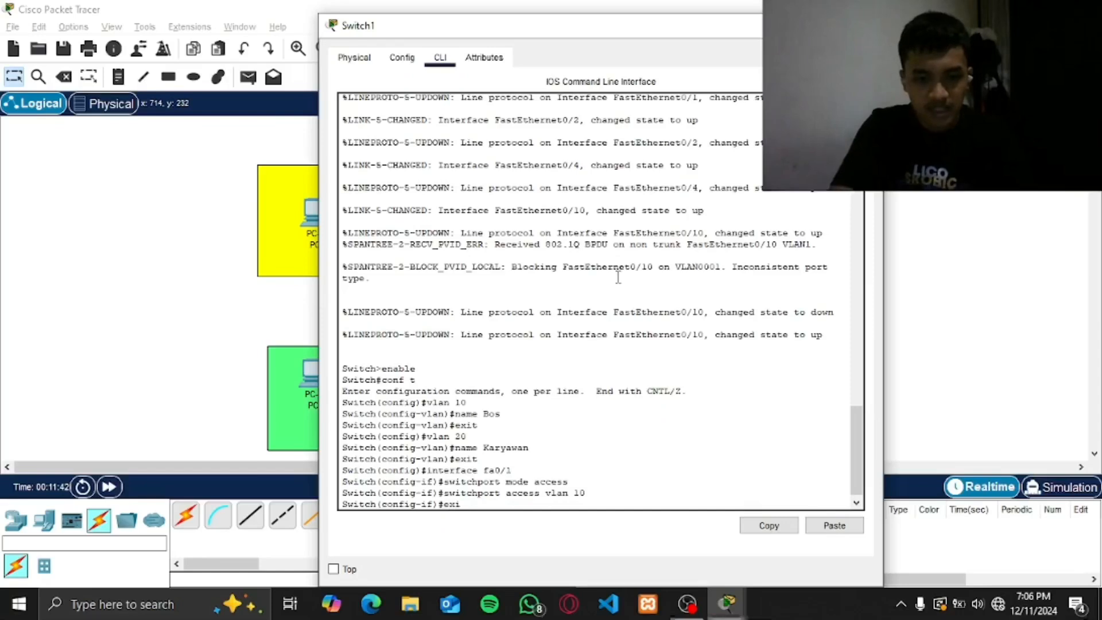
key("Return")
- Set Switch1's interface fa0/2 to access mode on VLAN 10 and exit the interface configuration
type("interface fa0/2")
key("Return")
type("switchport mode access")
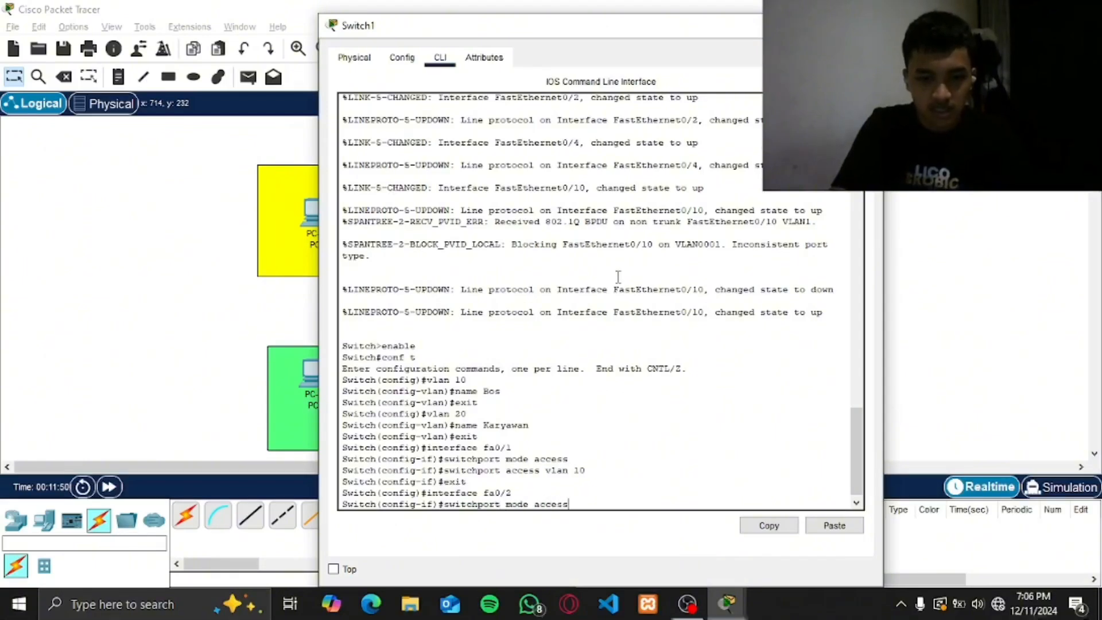
key("Return")
type("switchport access vlan")
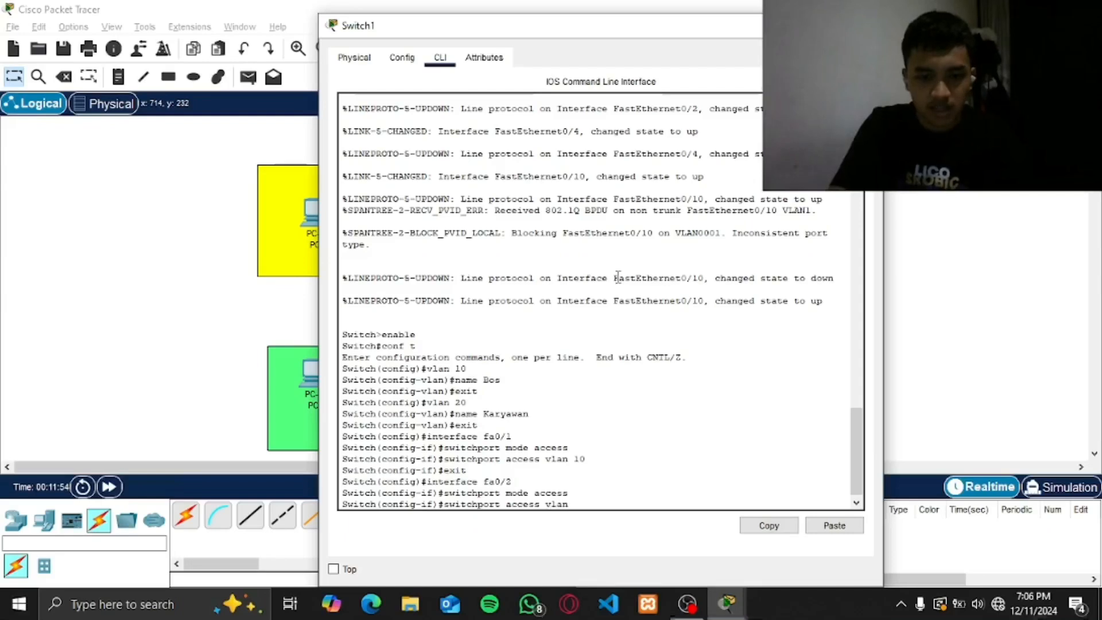
type(" 20")
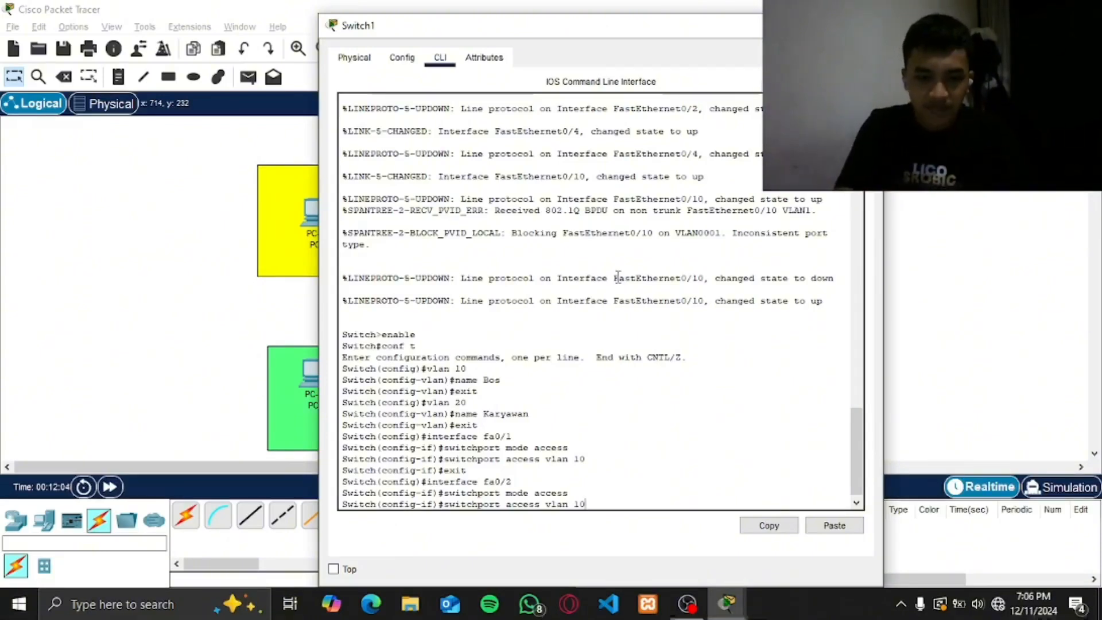
key("Return")
type("exit")
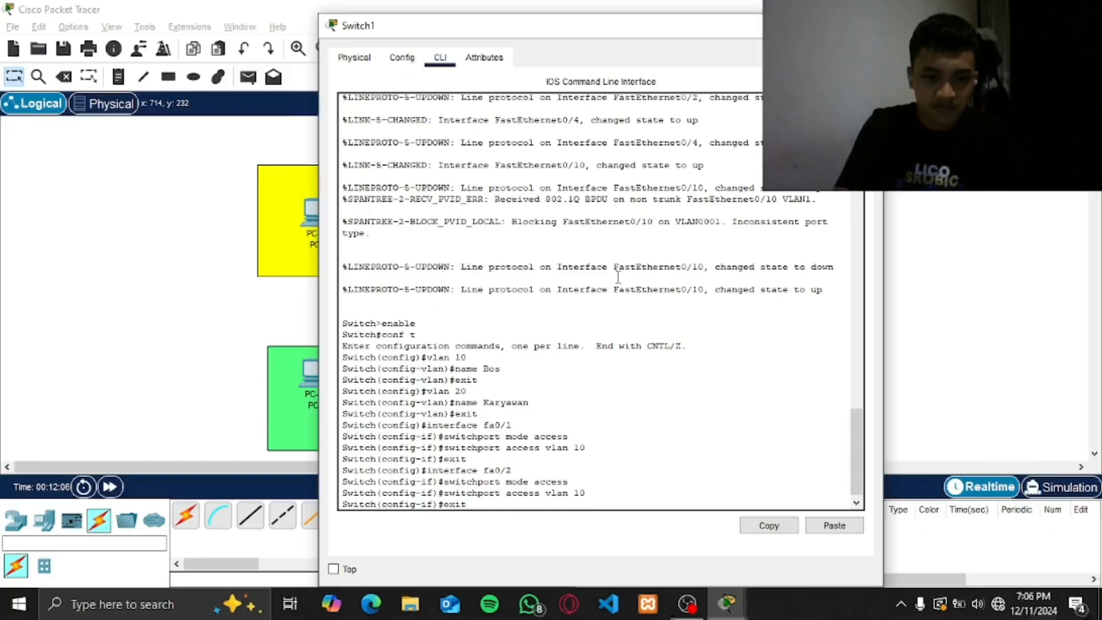
key("Return")
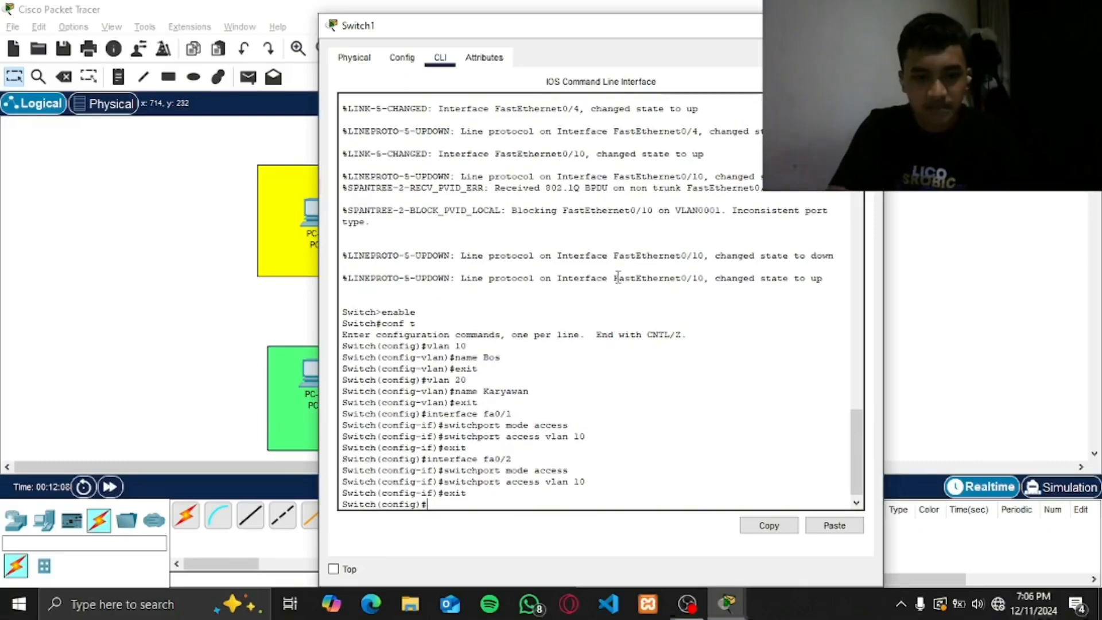
- Set Switch1's interface fa0/3 to access mode on VLAN 20 and exit the interface configuration
type("interface fa0/3")
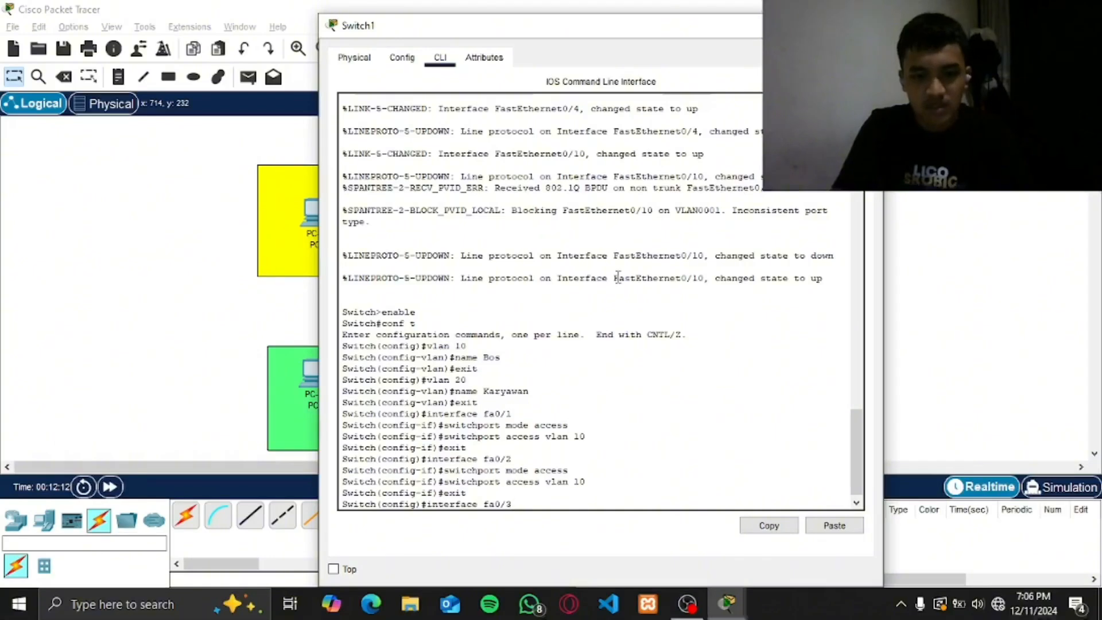
key("Return")
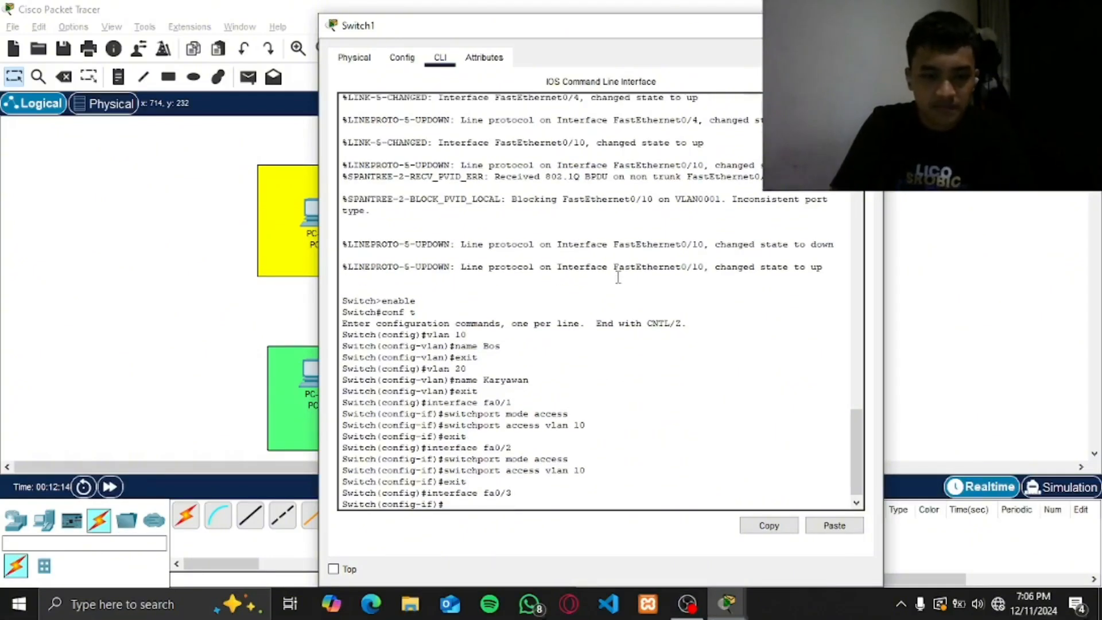
type("switchport mode access")
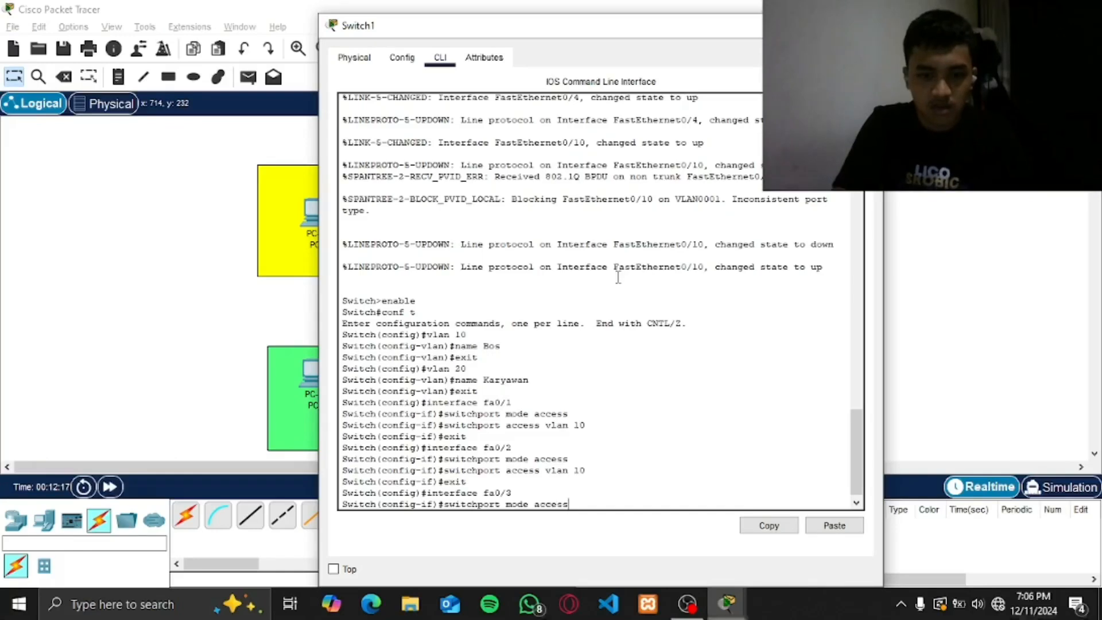
key("Return")
type("switchport access vlan ")
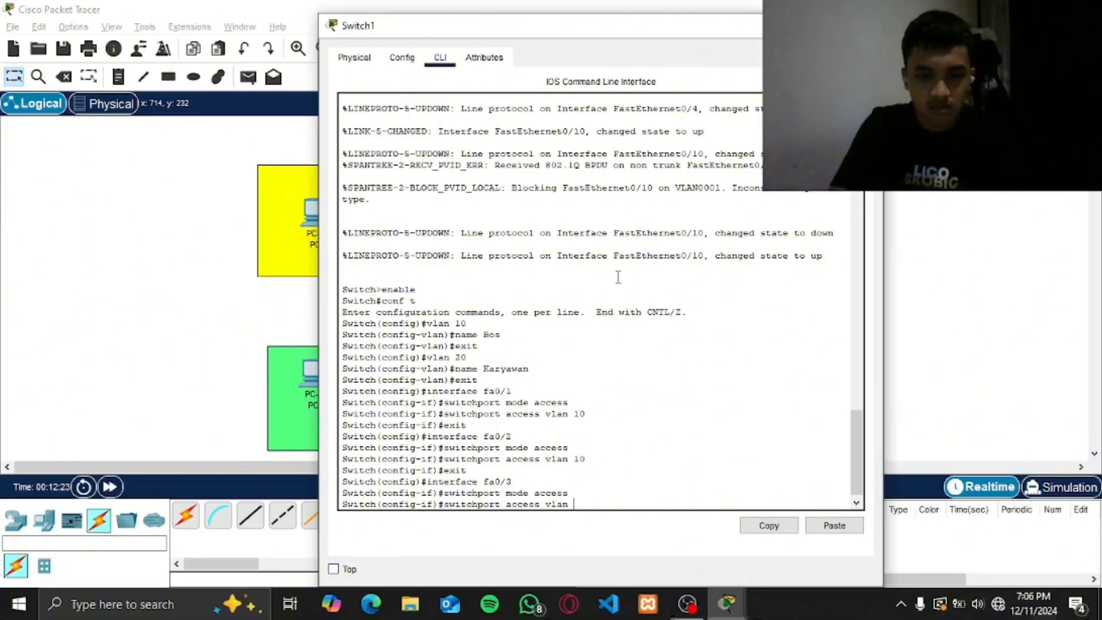
type("2")
key("BackSpace")
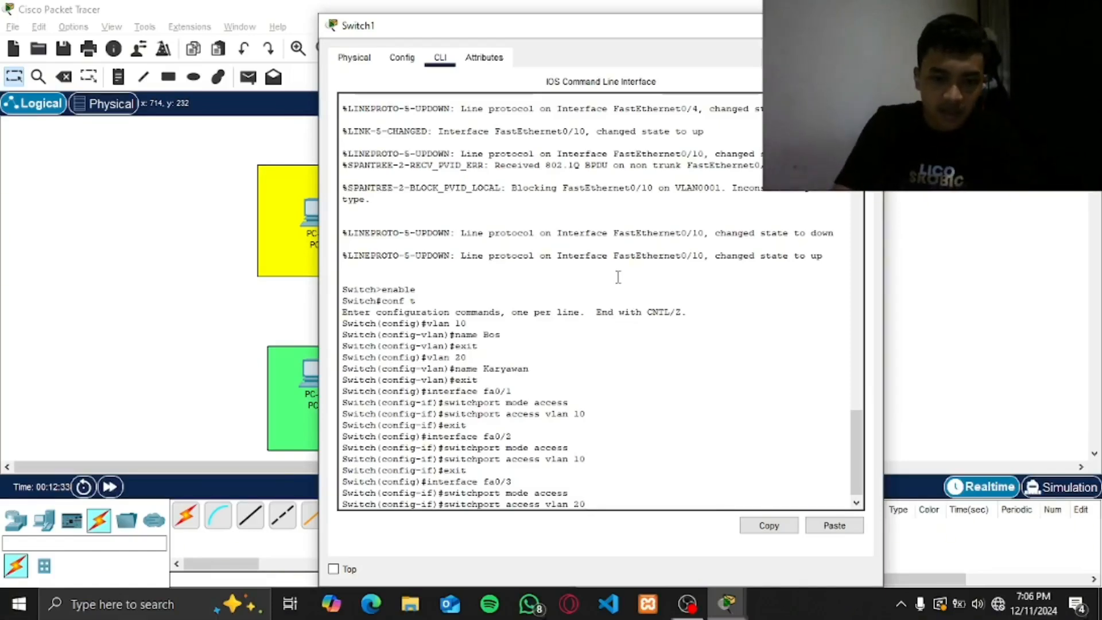
key("Return")
type("exit")
key("Return")
- Set Switch1's interface fa0/4 to access mode on VLAN 20 and exit the interface configuration
type("interface fa")
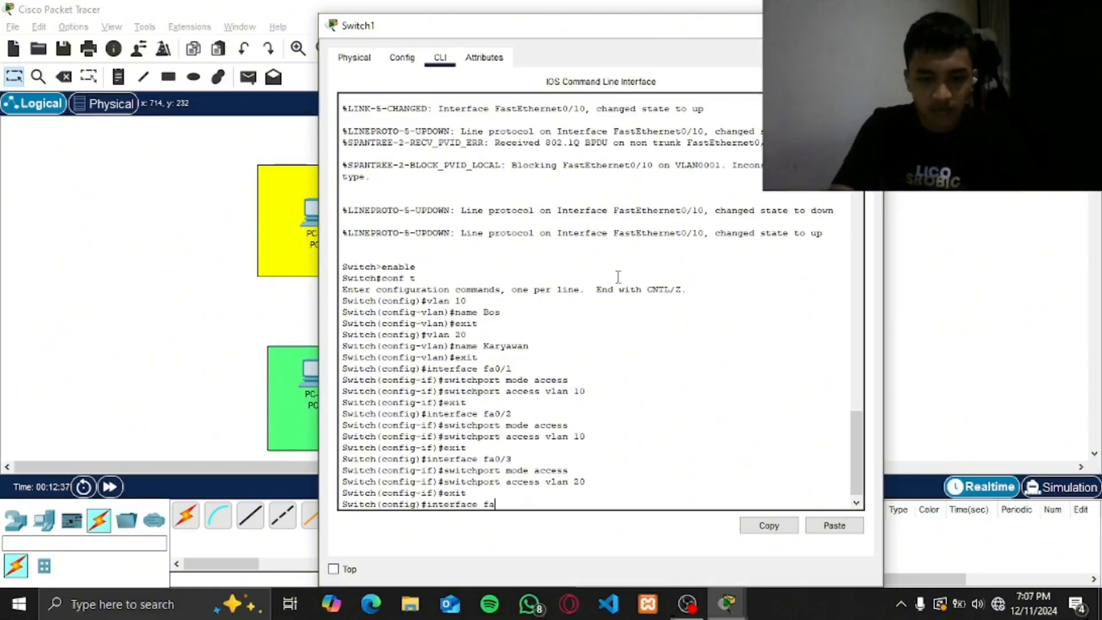
type("0/4")
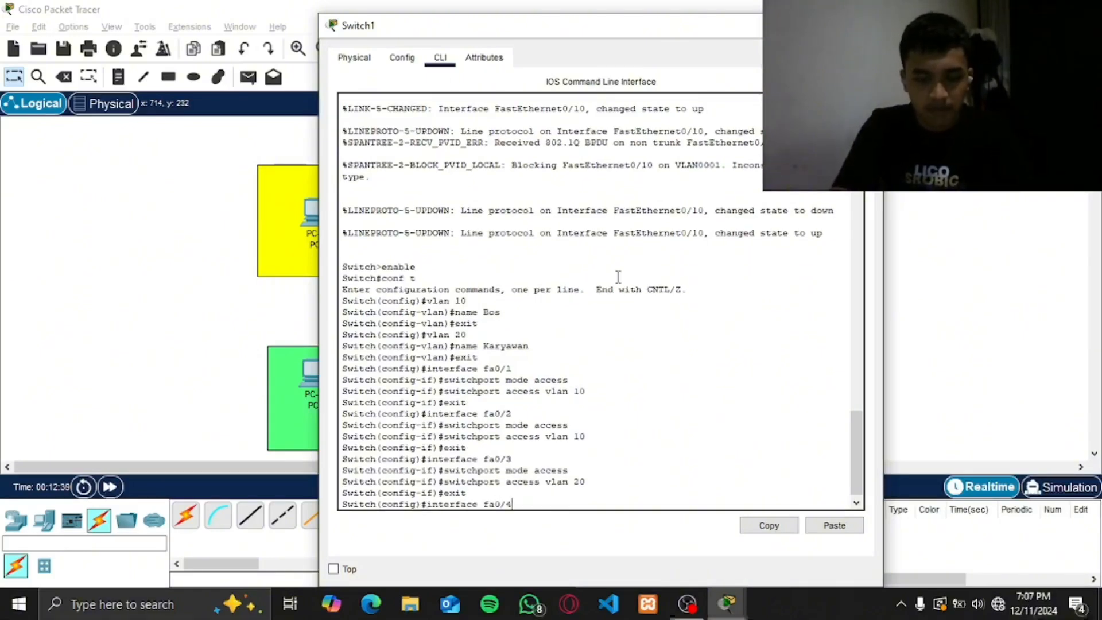
key("Return")
type("switchport mode acc")
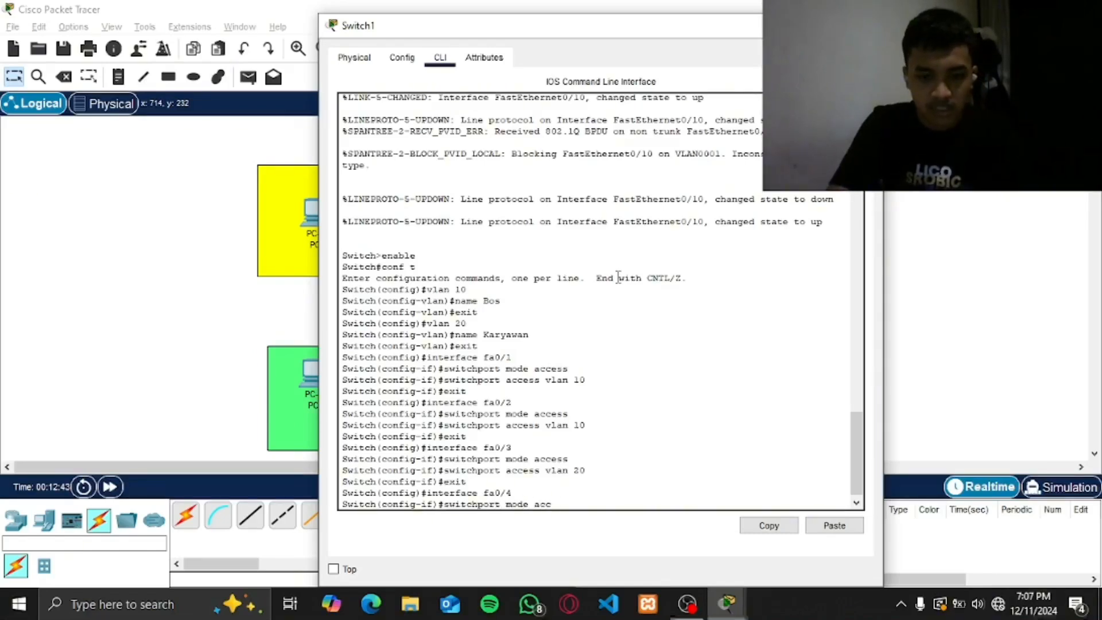
type("ess")
key("Return")
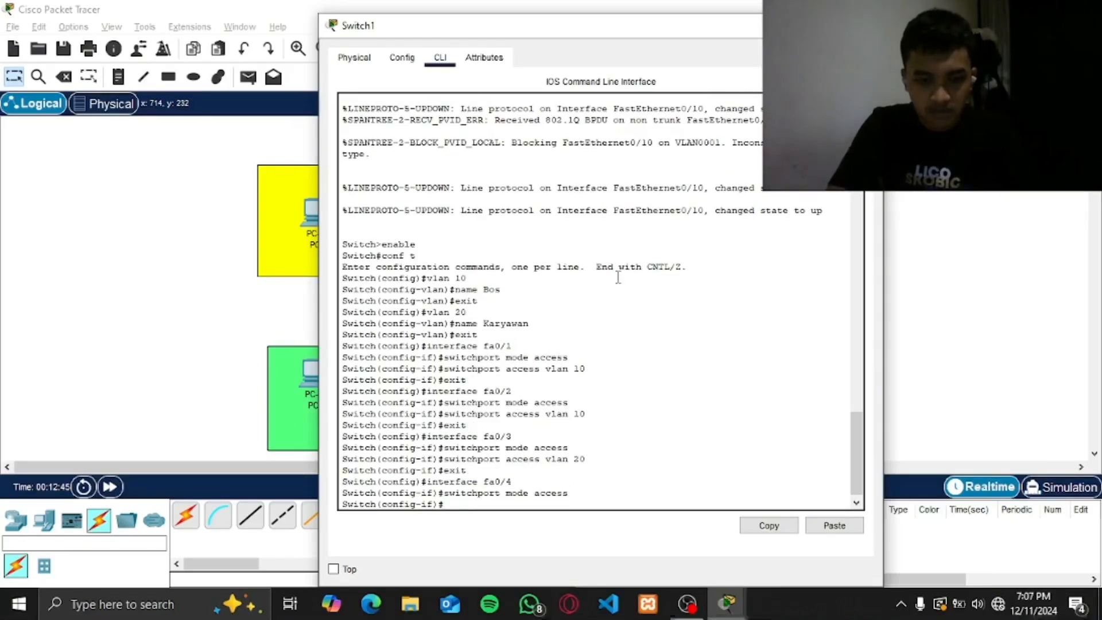
type("switchport access vlan 20")
key("Return")
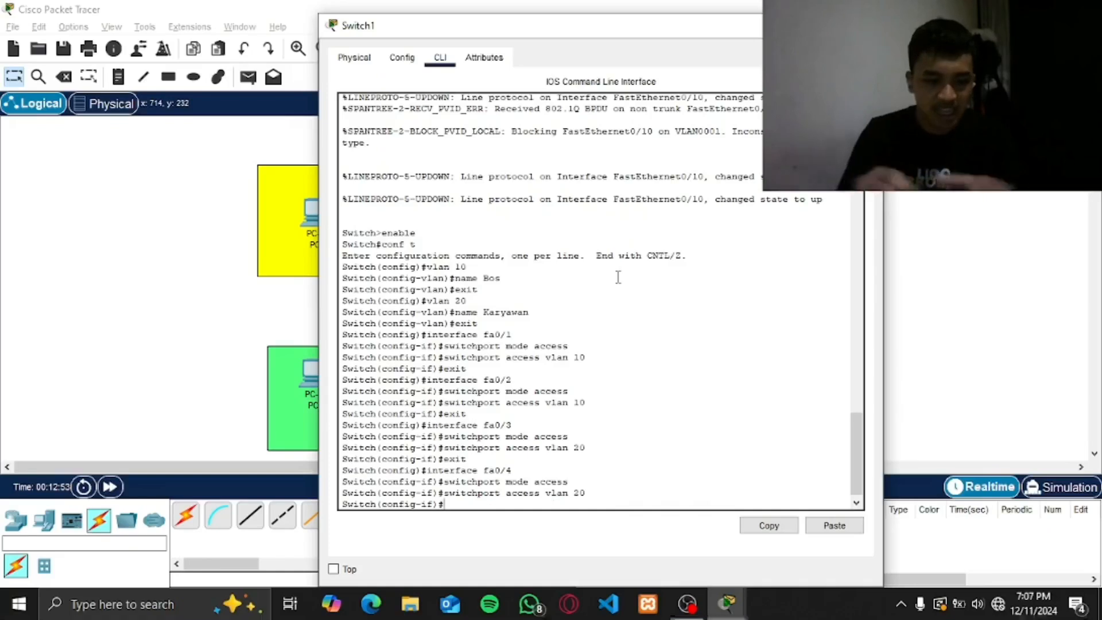
type("exit")
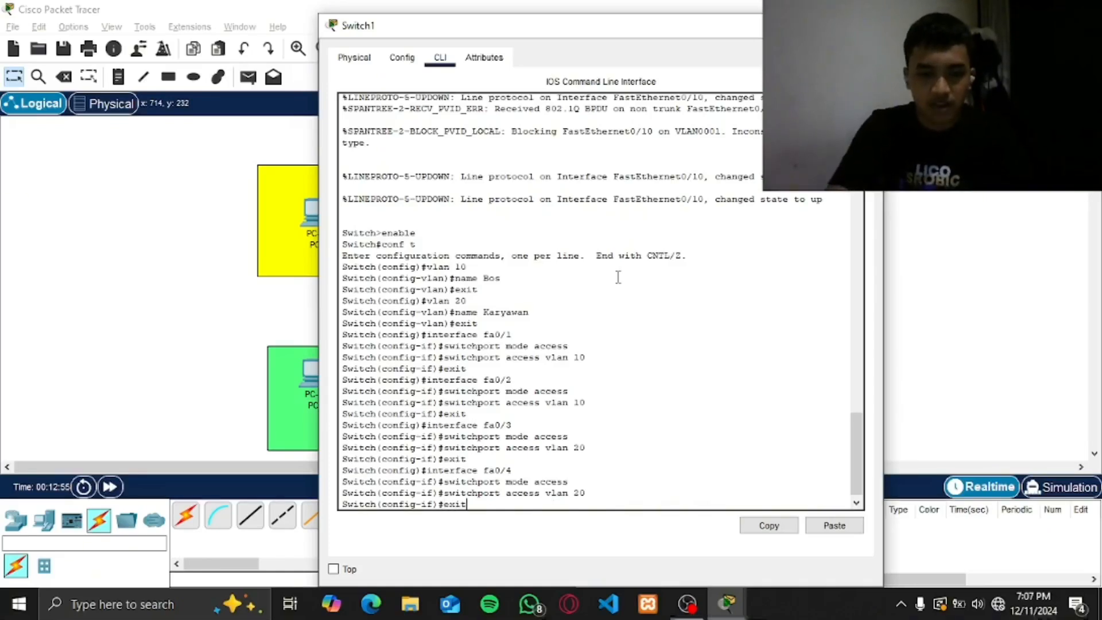
key("Return")
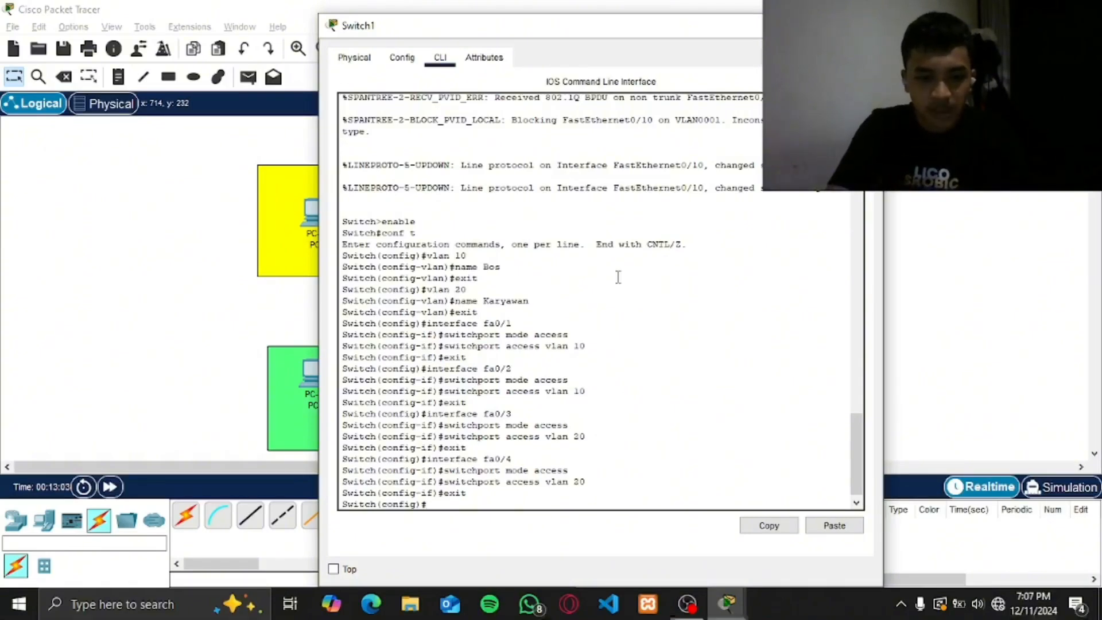
- Set Switch1's interface fa0/10 to trunk mode allowing VLANs 10,20, exit the interface configuration and close the switch window
type("erface fa0/10")
key("Return")
type("switchport")
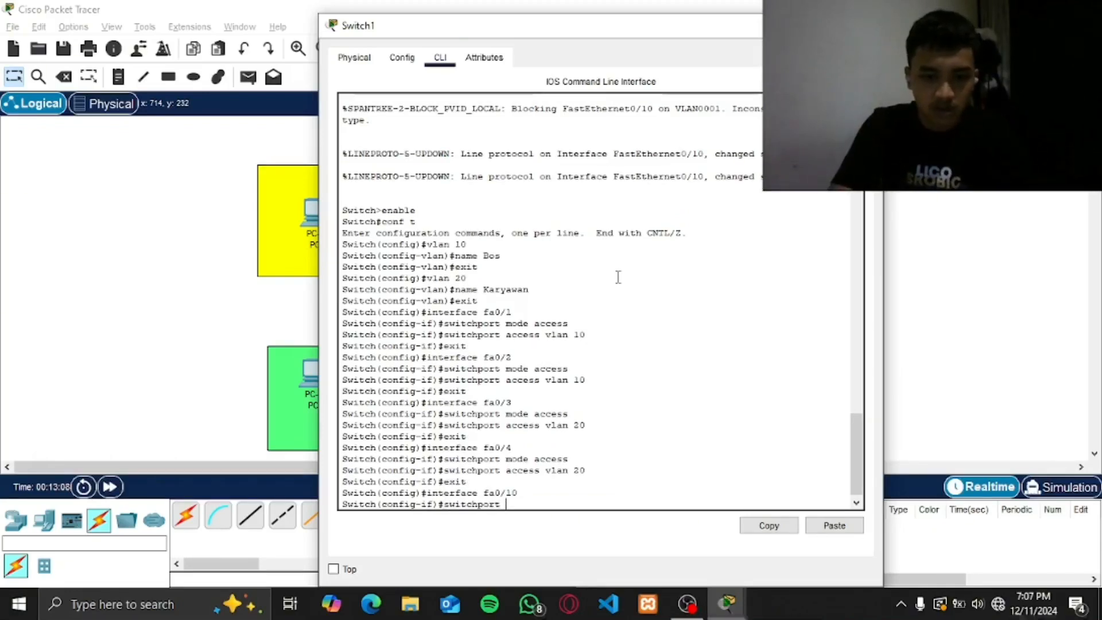
type("k")
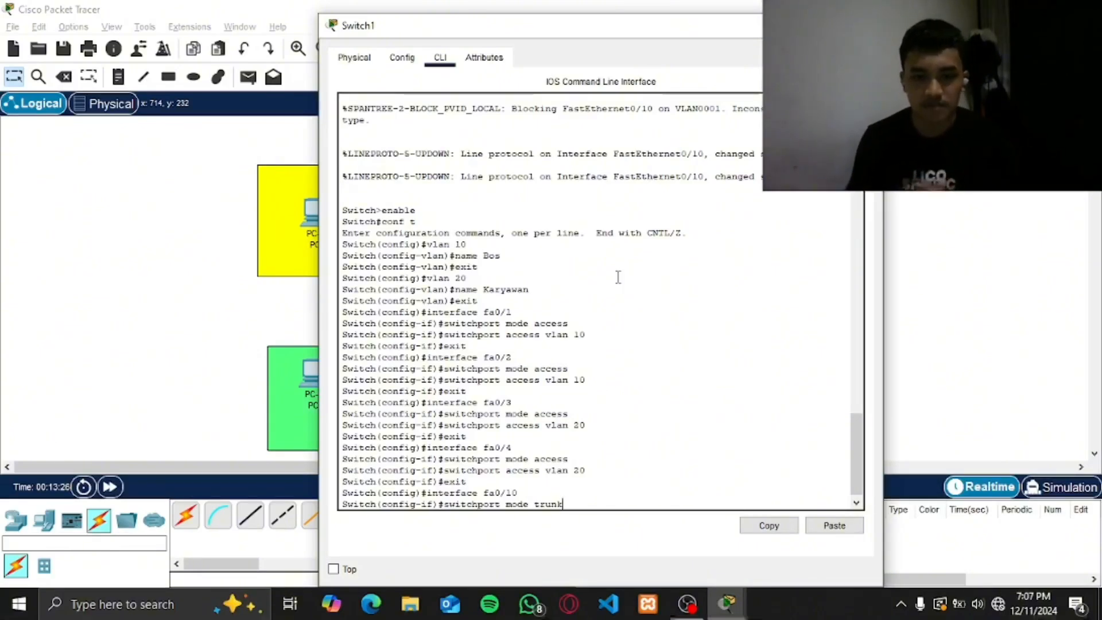
key("Return")
type("switchport trunk allow")
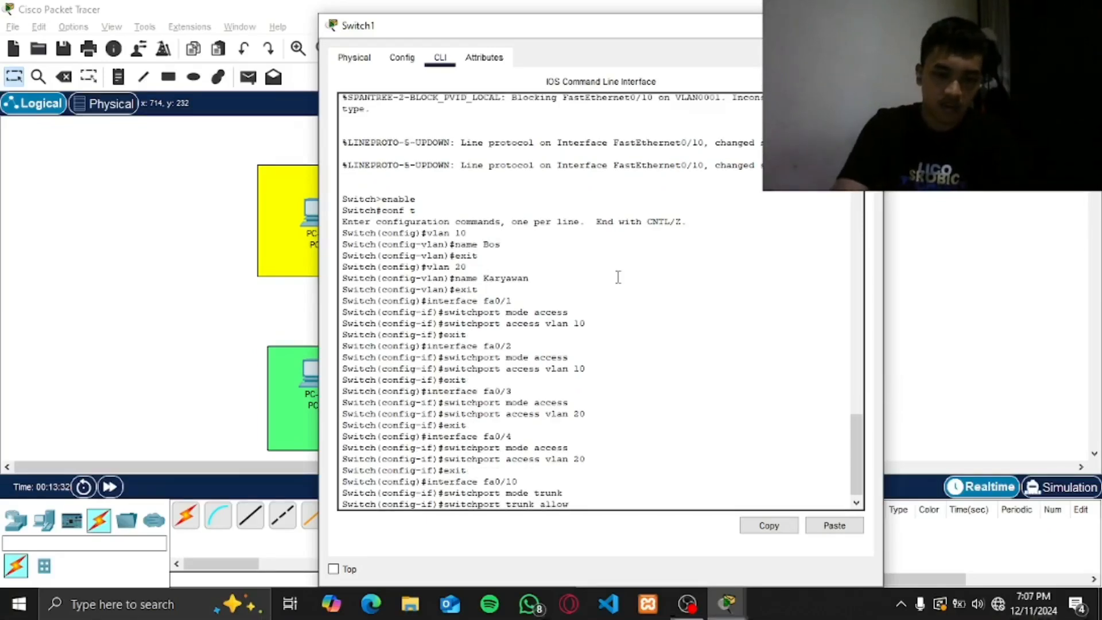
type("ed vlan ")
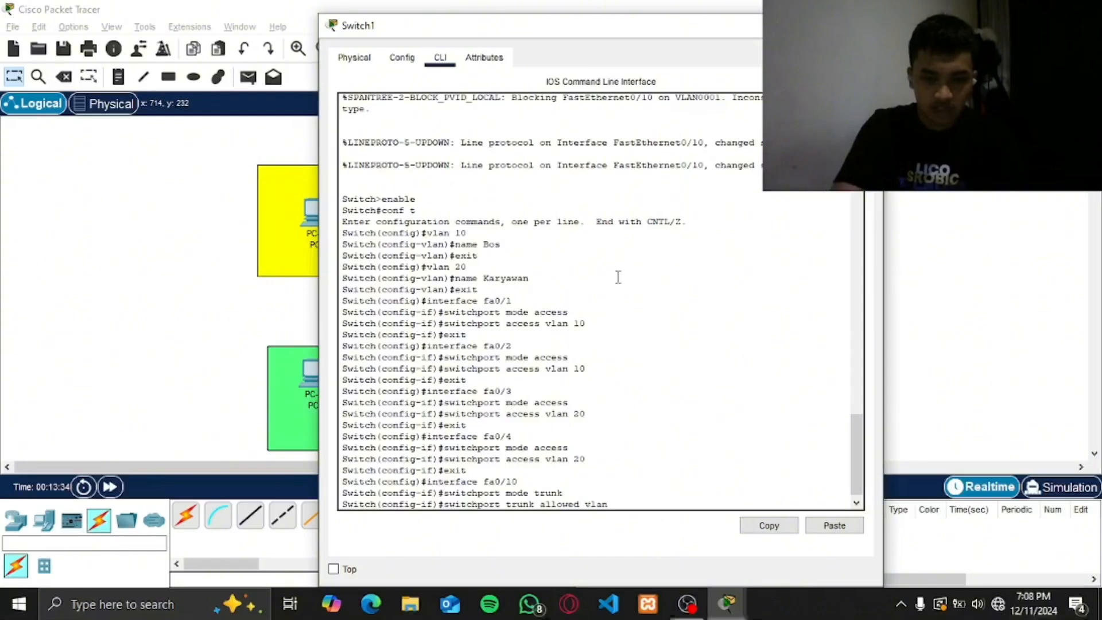
type("10,20")
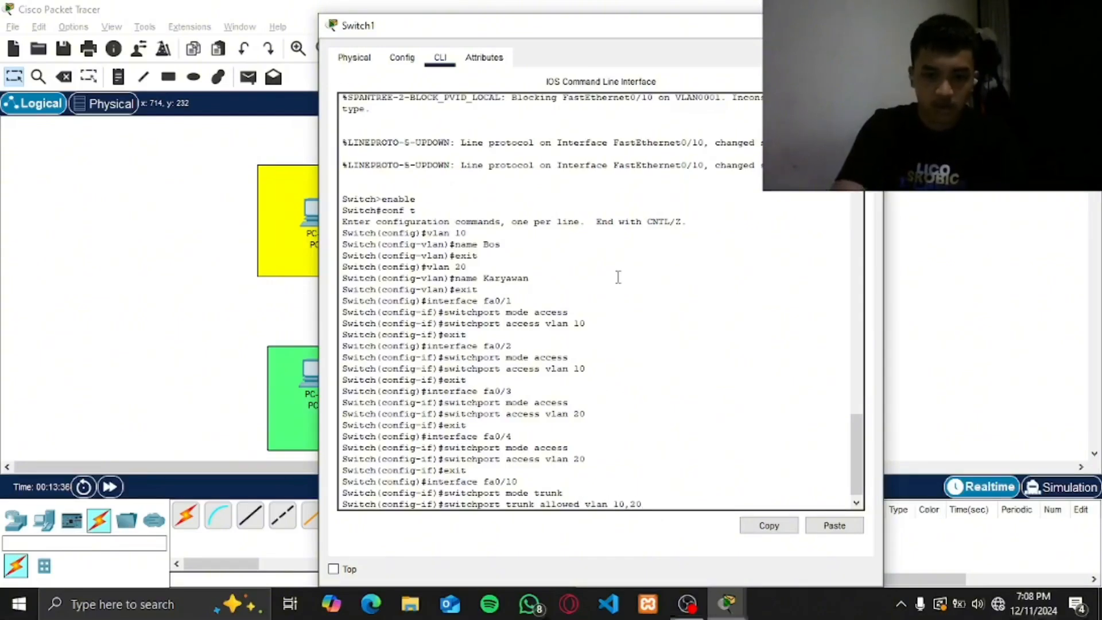
key("Return")
type("e")
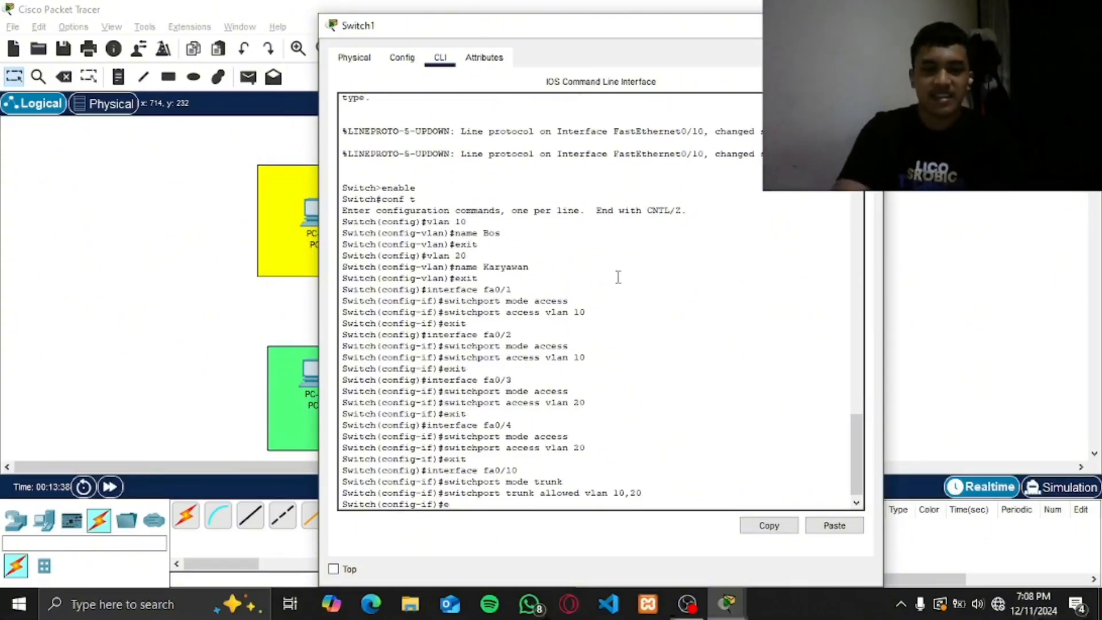
type("xit")
key("Return")
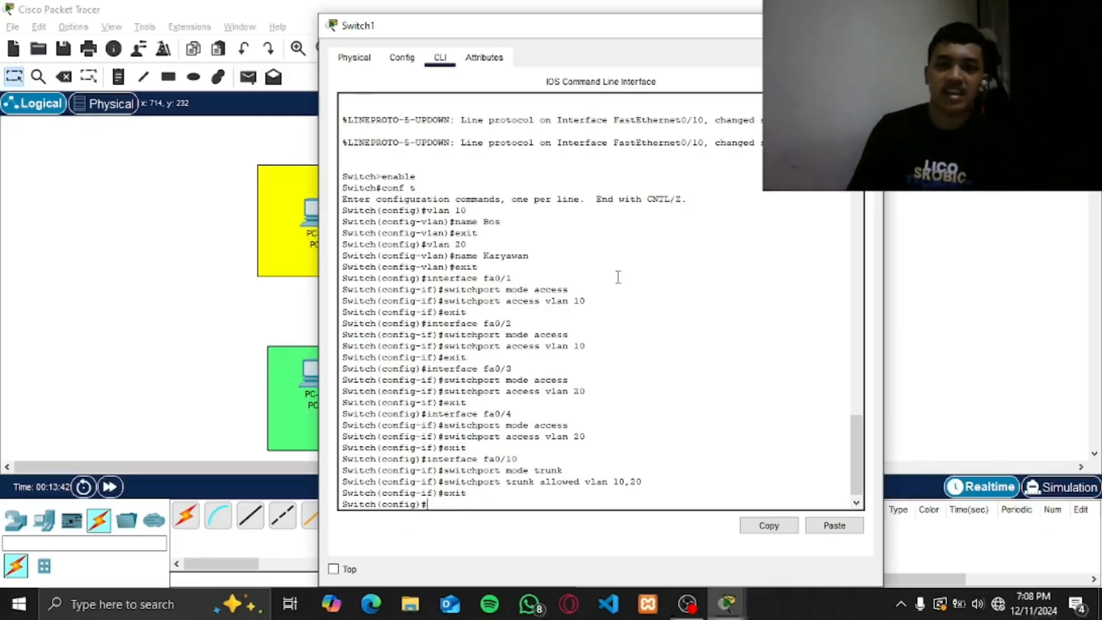
left_click(866, 25)
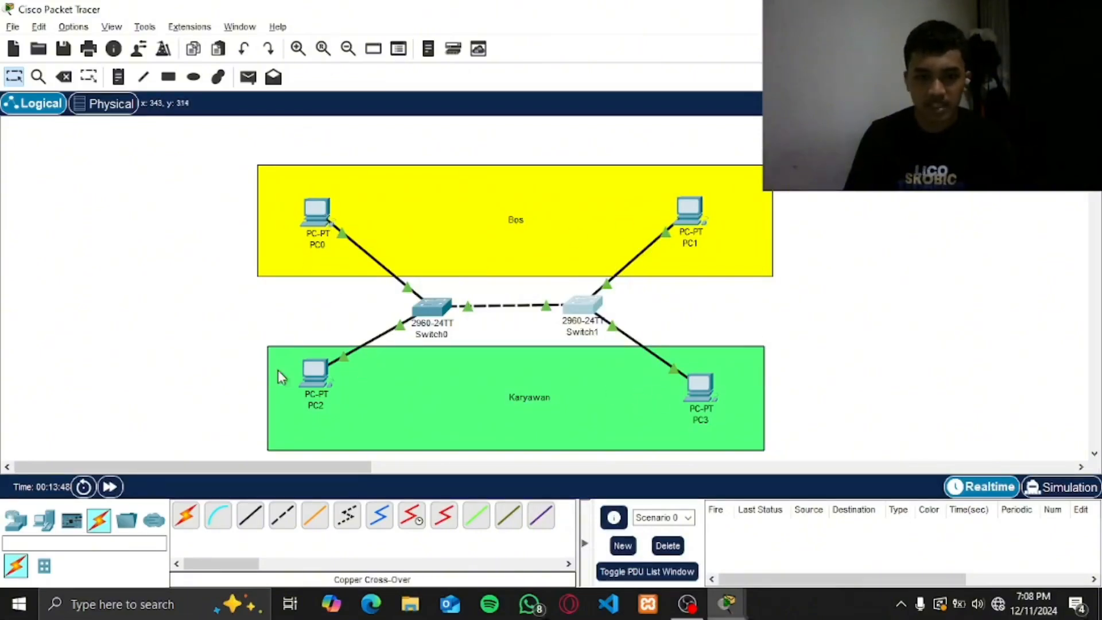
- Assign PC0 the static IPv4 address 192.168.10.2 with subnet mask 255.255.255.0 and close its window
left_click(320, 211)
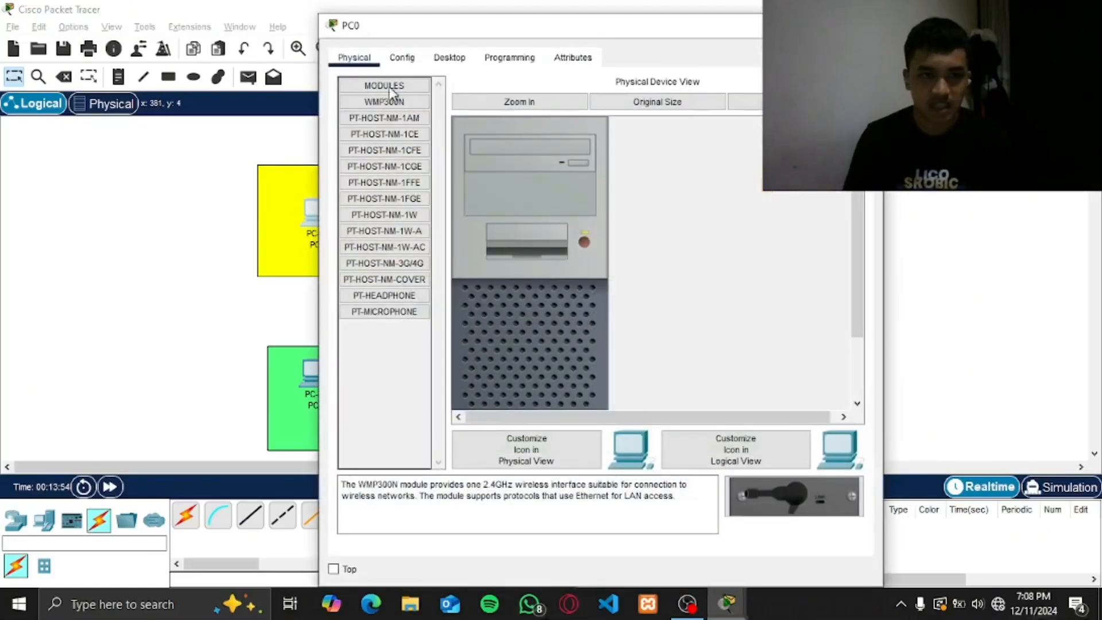
left_click(451, 57)
left_click(389, 122)
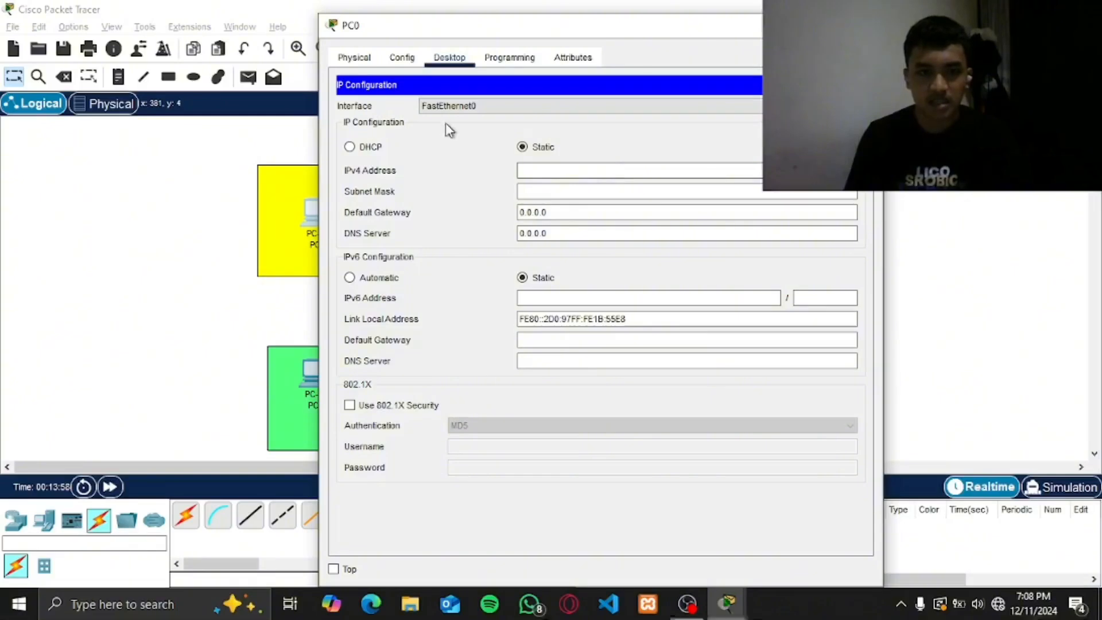
left_click(626, 173)
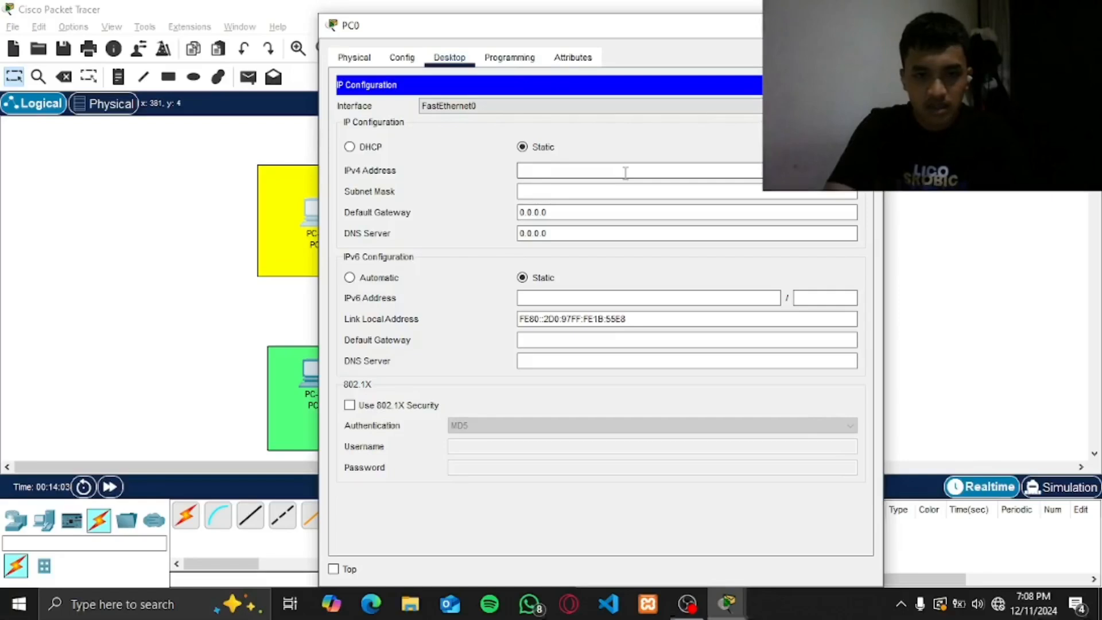
type("192.168.")
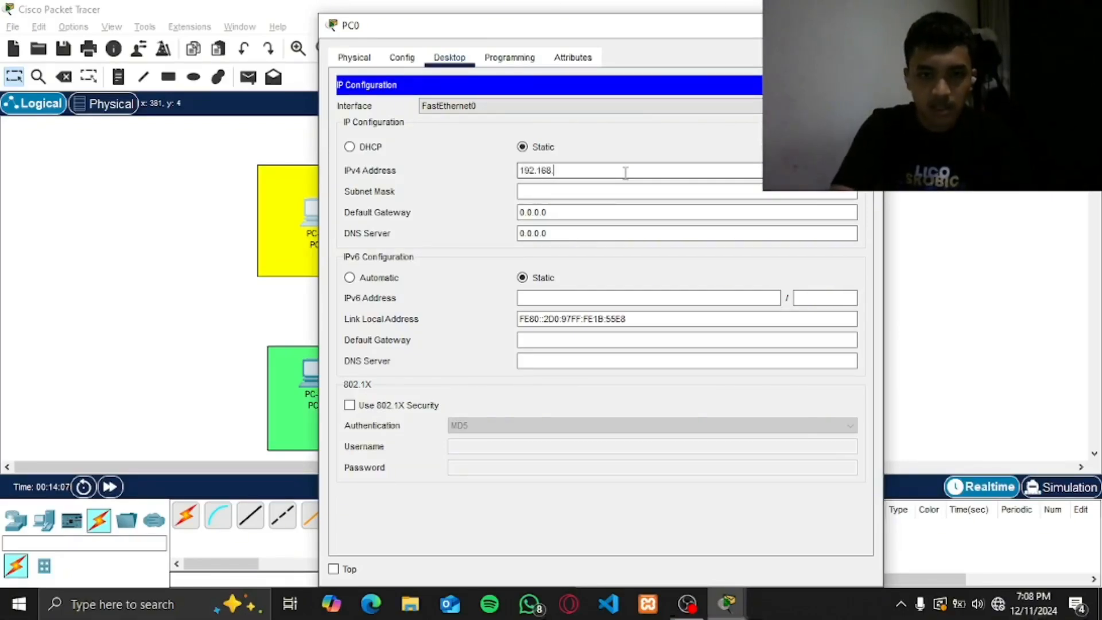
type("10.")
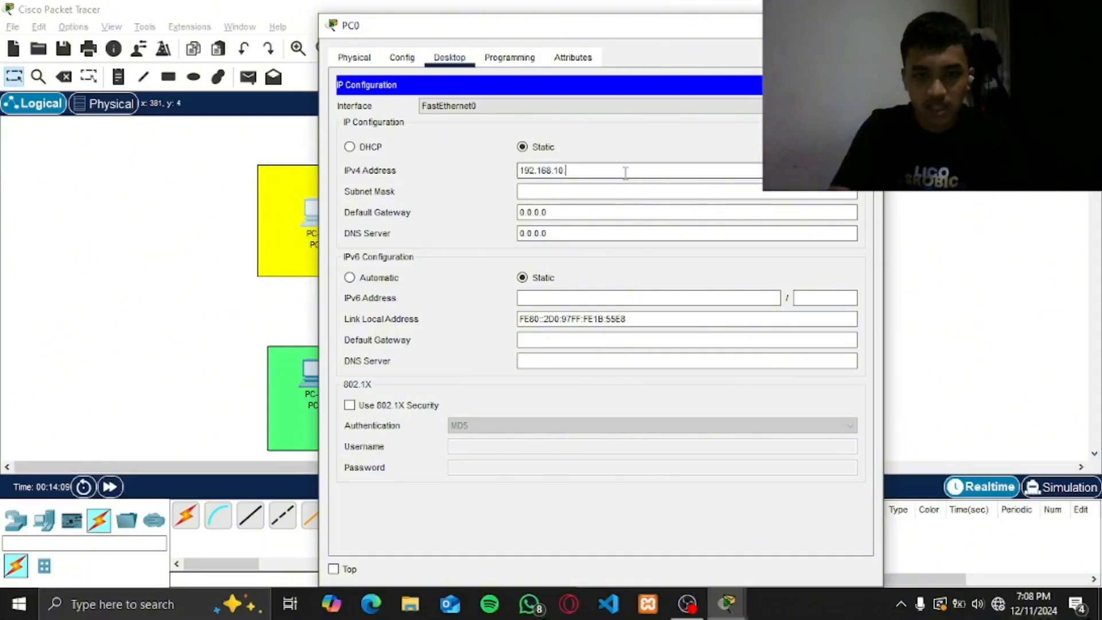
type("2")
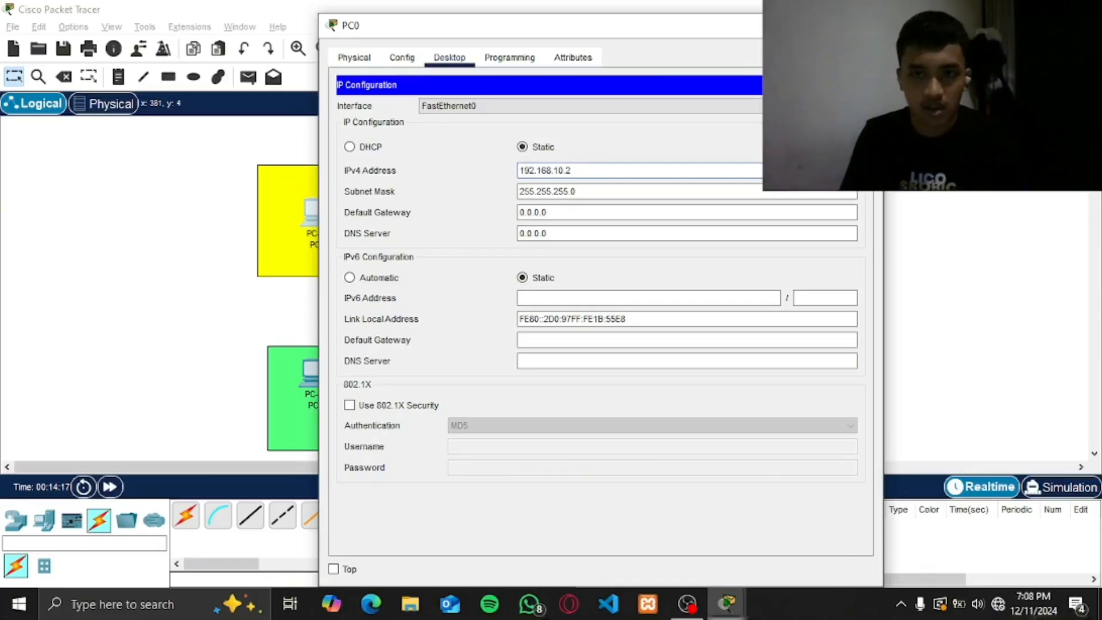
left_click(866, 25)
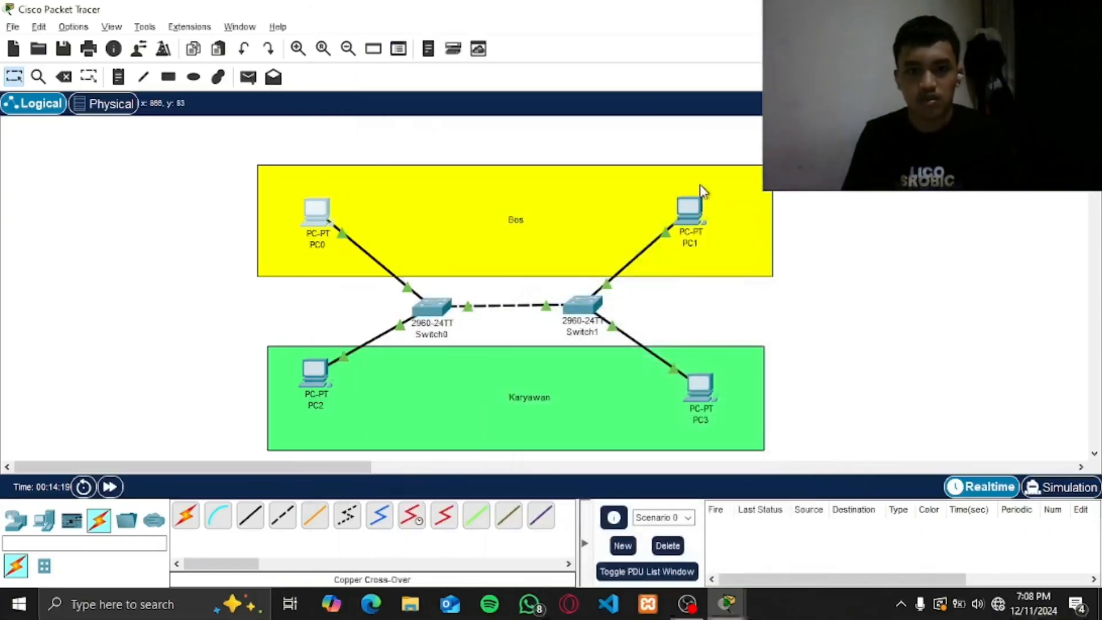
- Assign PC1 the static IPv4 address 192.168.10.3 with subnet mask 255.255.255.0 and close its window
left_click(696, 212)
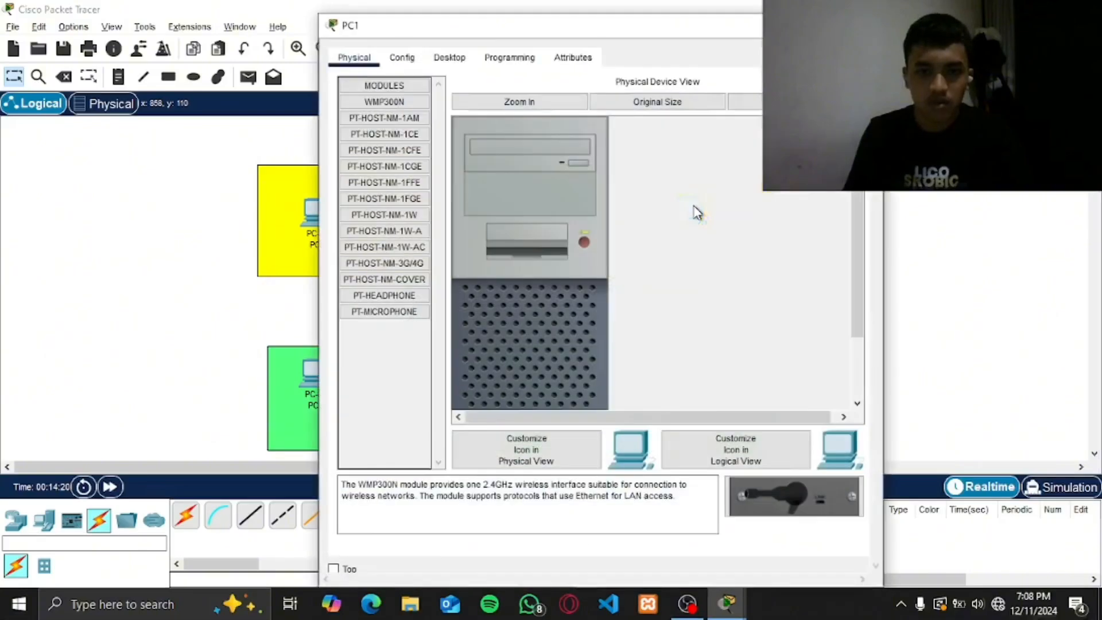
left_click(402, 58)
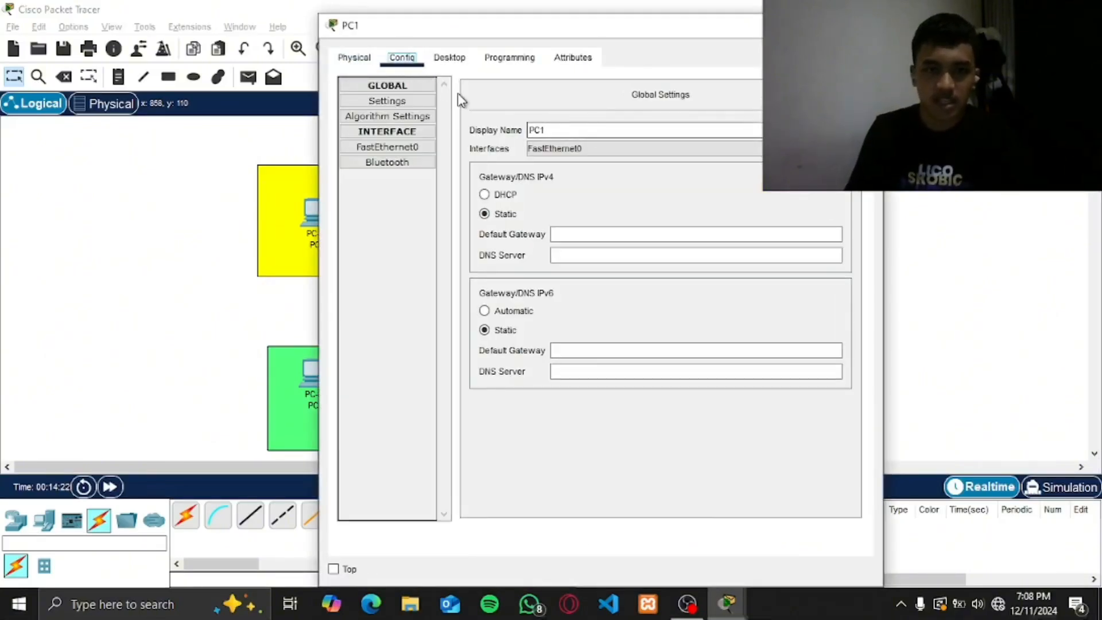
left_click(450, 58)
left_click(395, 102)
left_click(607, 172)
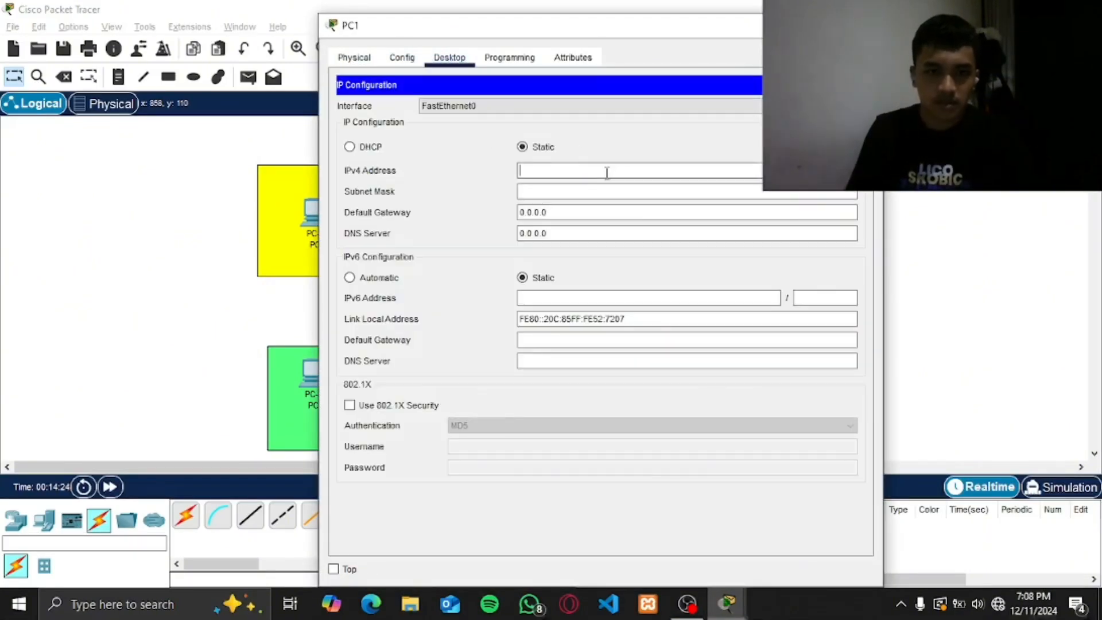
type("192.168.10.3")
key("Tab")
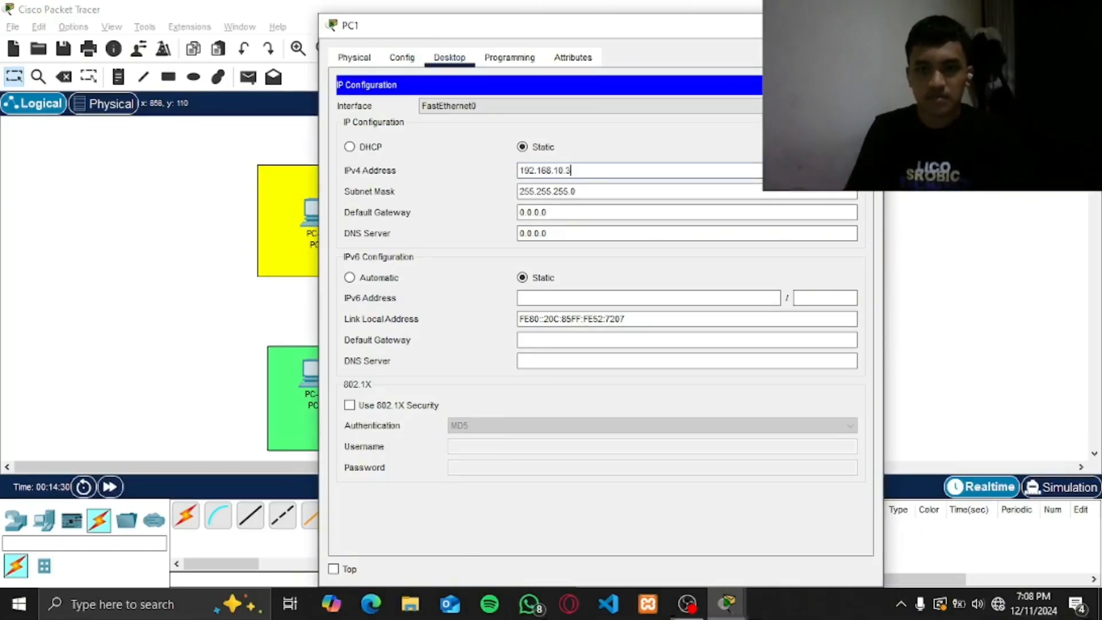
left_click(867, 25)
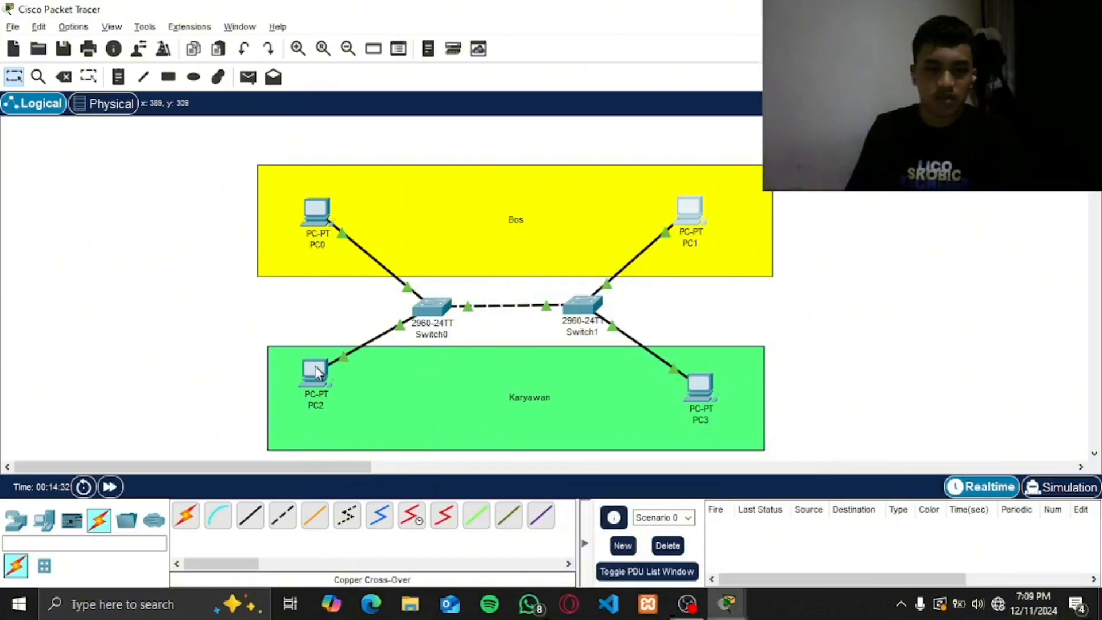
- Assign PC2 a static IPv4 address in the 192.168.20 network and close its window
left_click(317, 369)
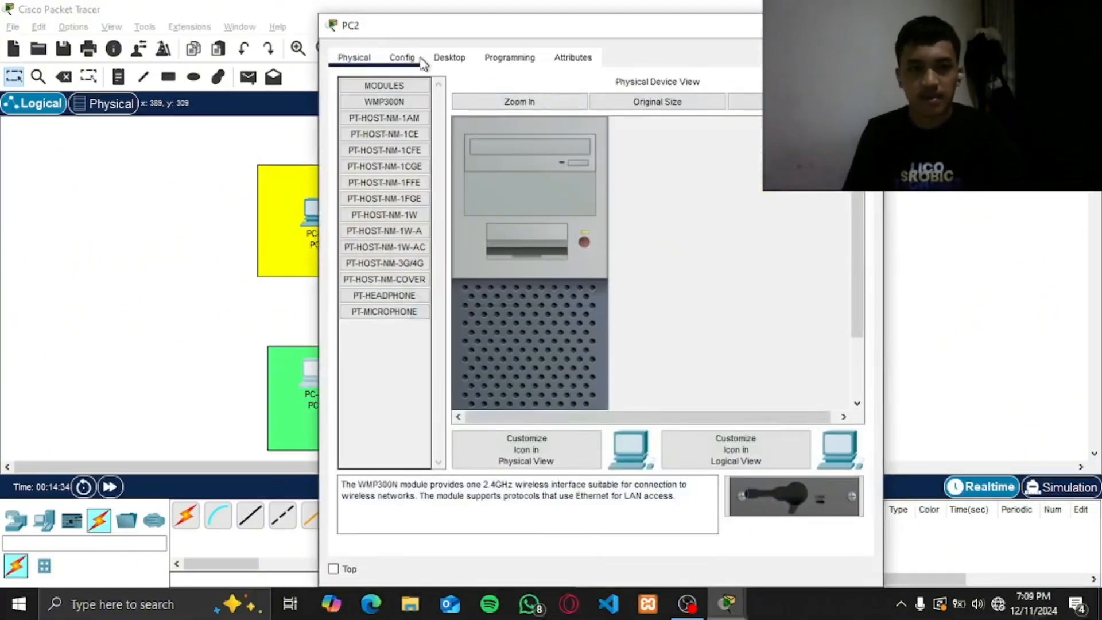
left_click(450, 58)
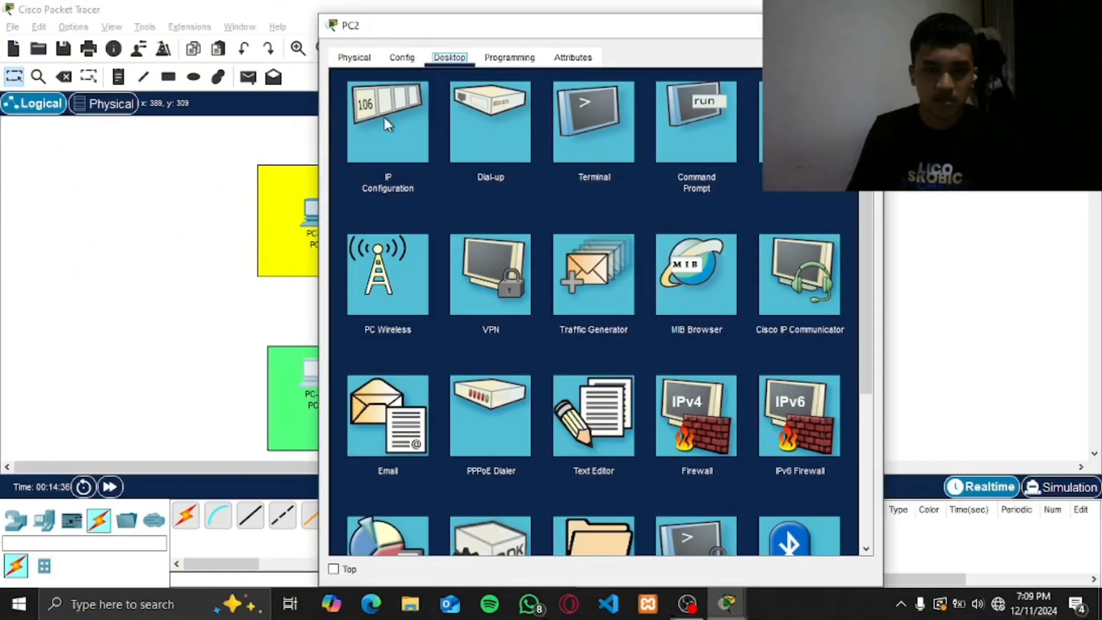
left_click(384, 118)
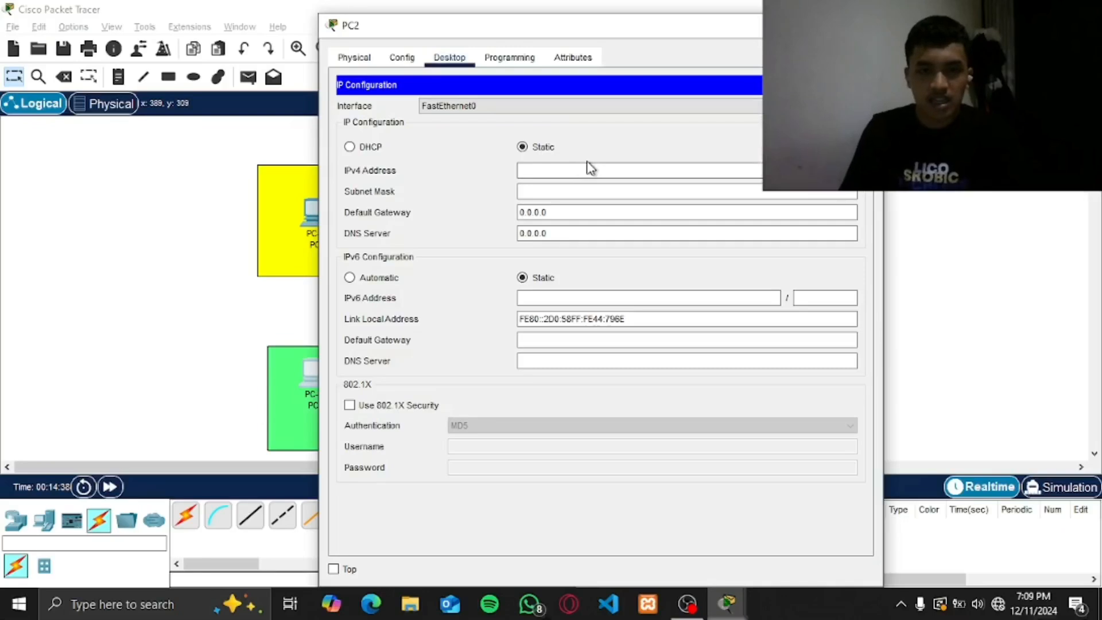
left_click(600, 174)
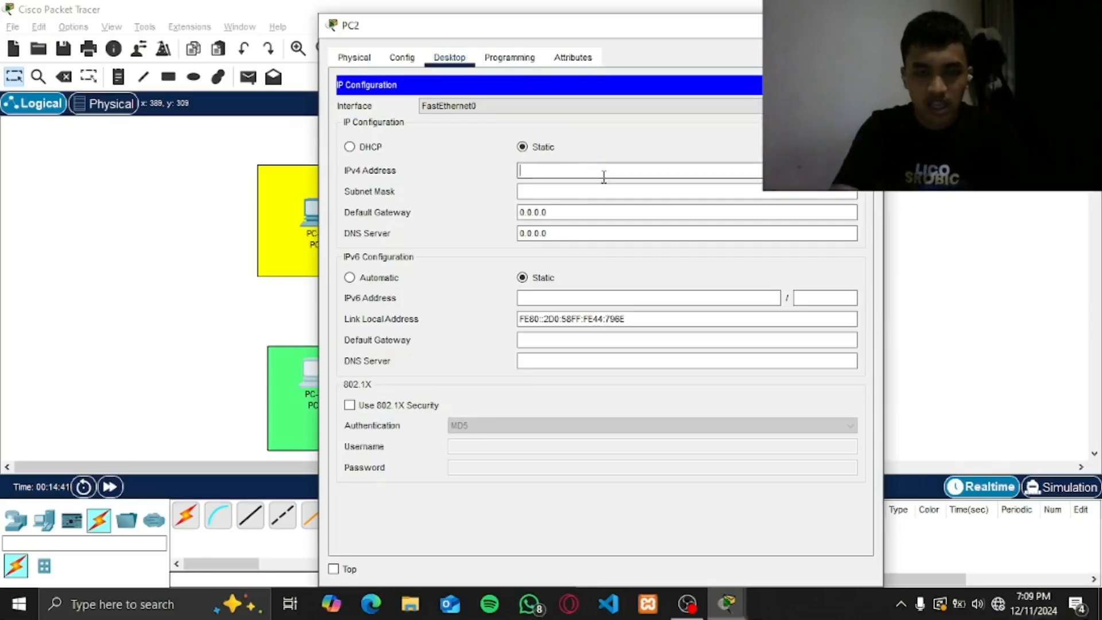
type("9")
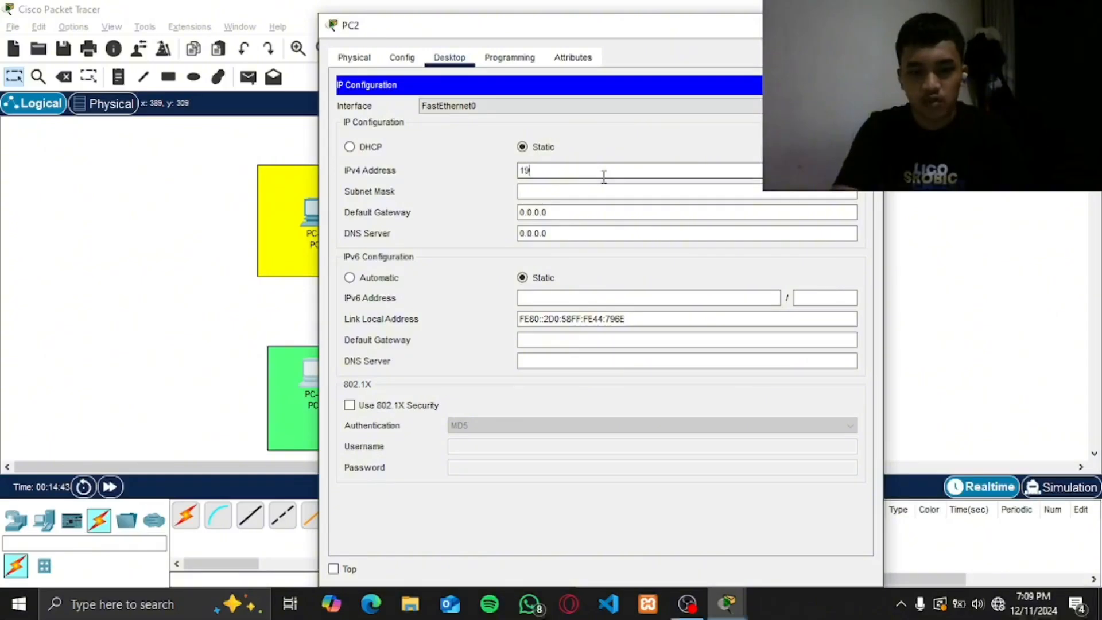
type("2.")
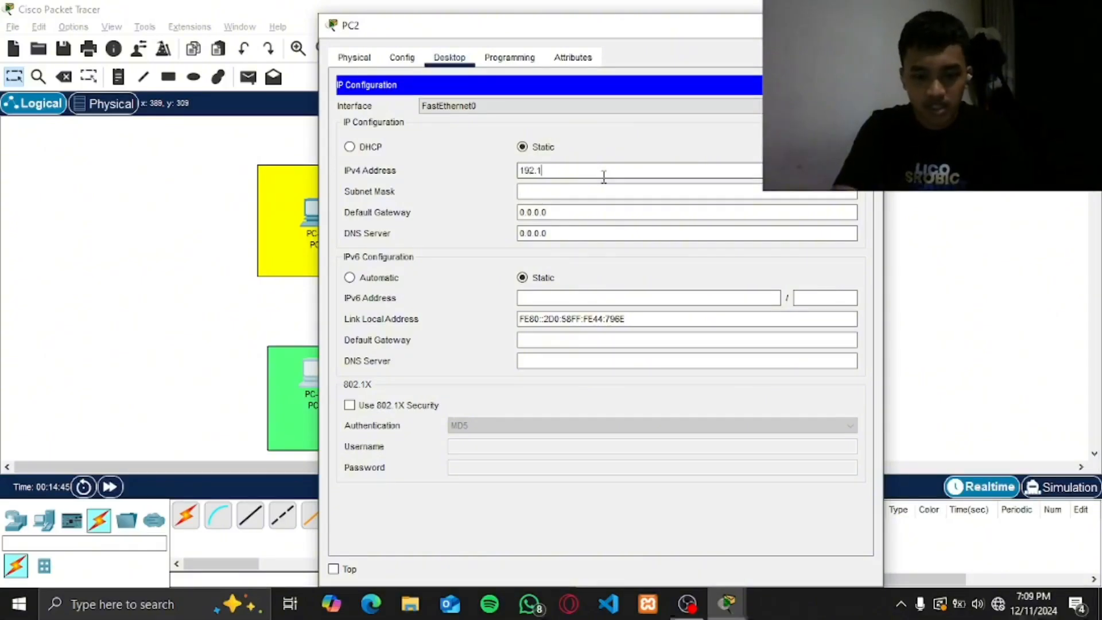
type("168.20")
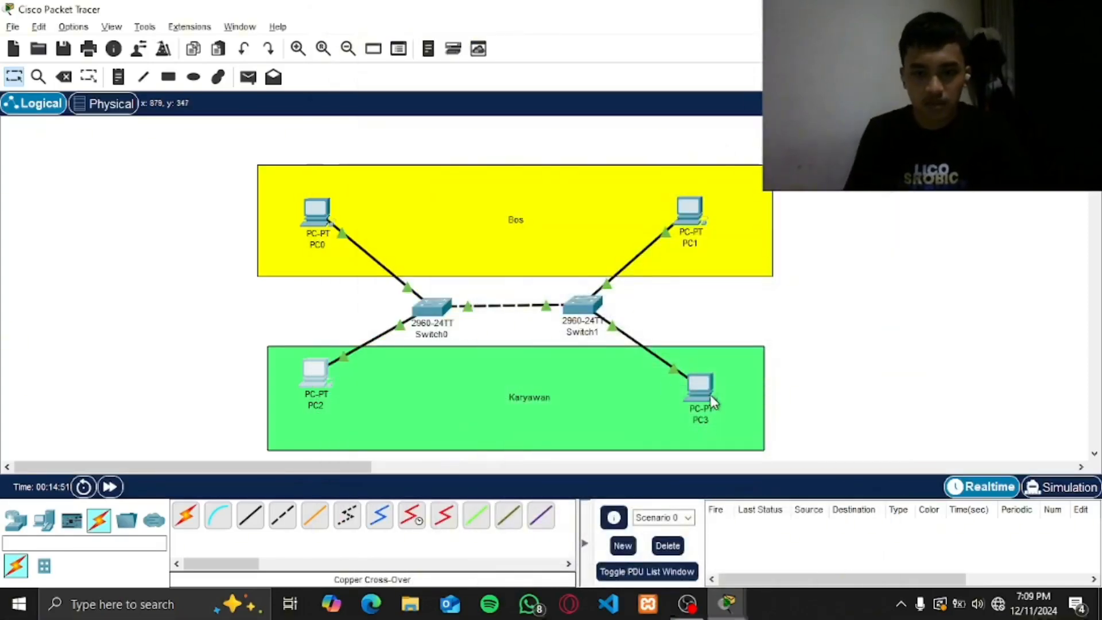
- Assign PC3 the static IPv4 address 192.168.20.3 with subnet mask 255.255.255.0 and close its window
left_click(699, 386)
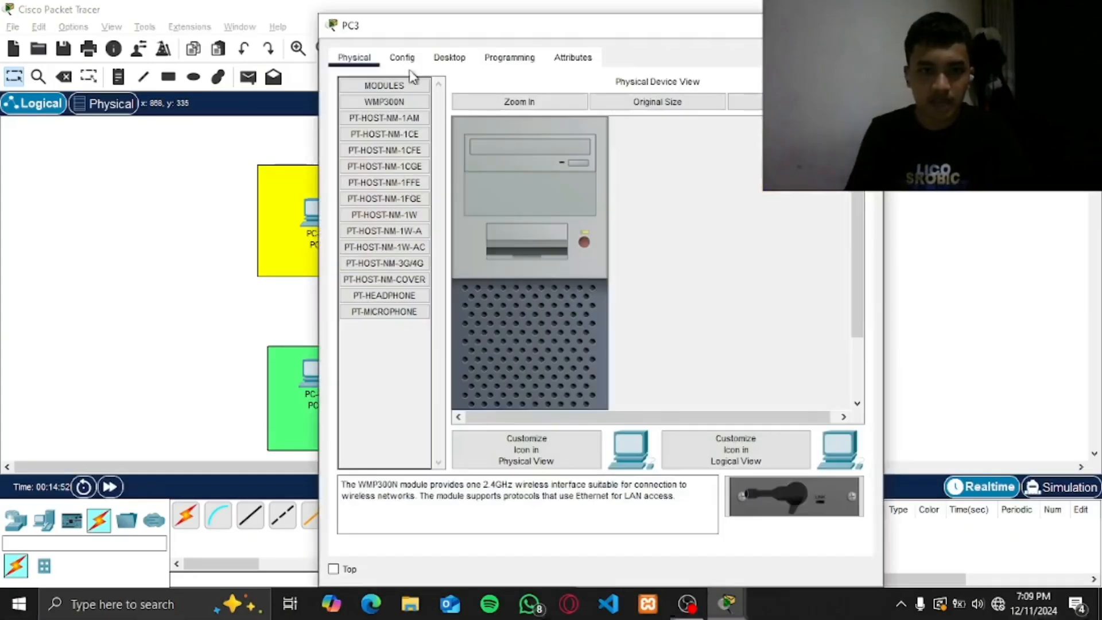
left_click(450, 58)
left_click(369, 119)
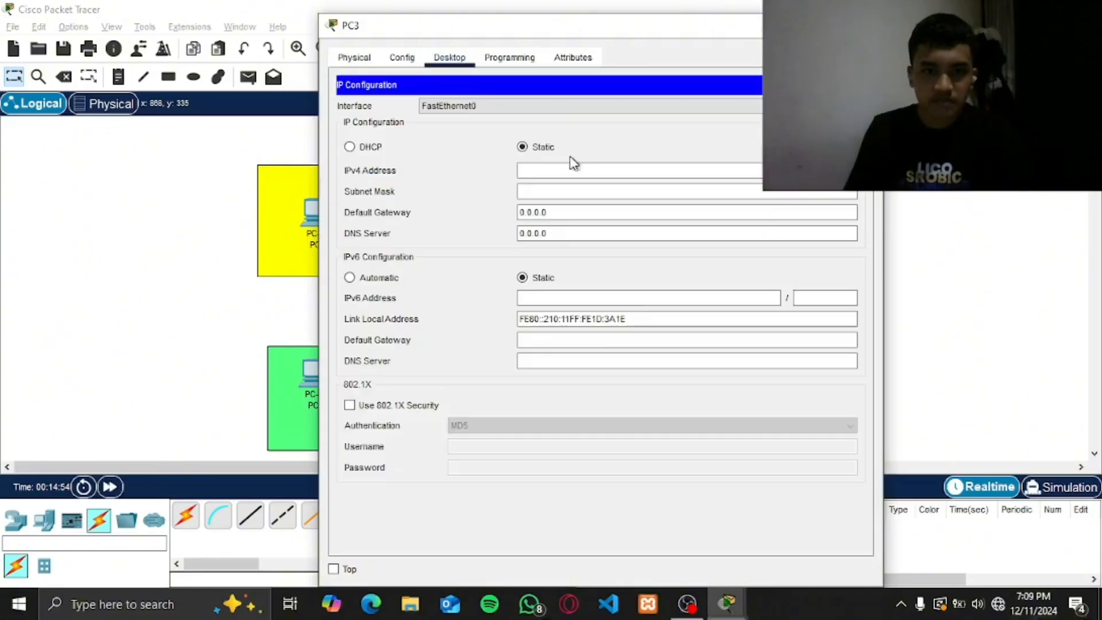
left_click(566, 167)
type("192.168.20.1")
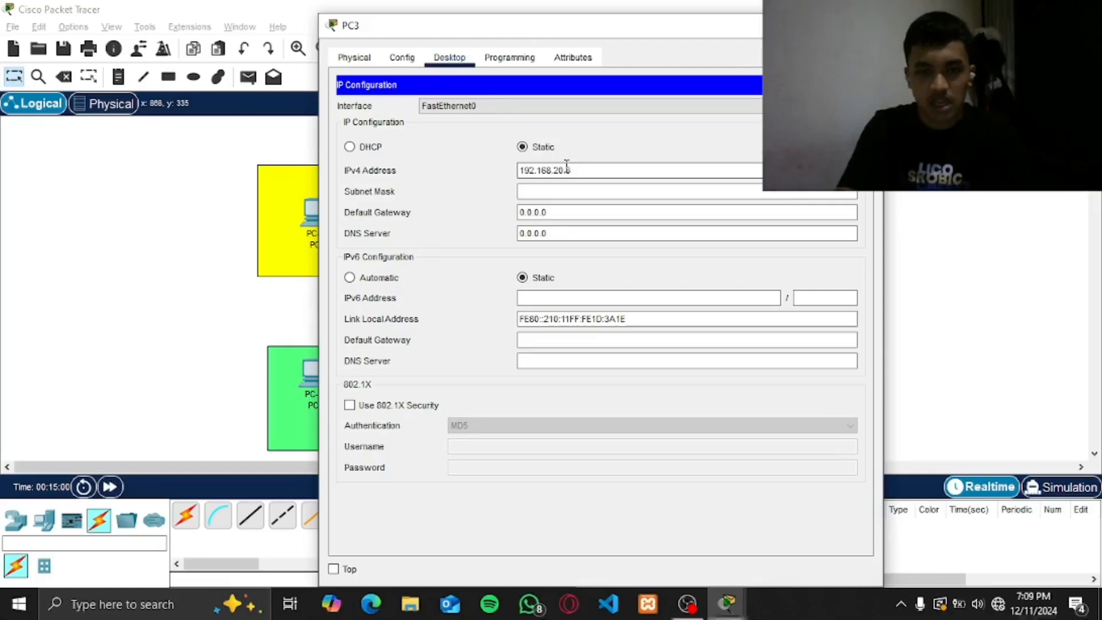
type("3")
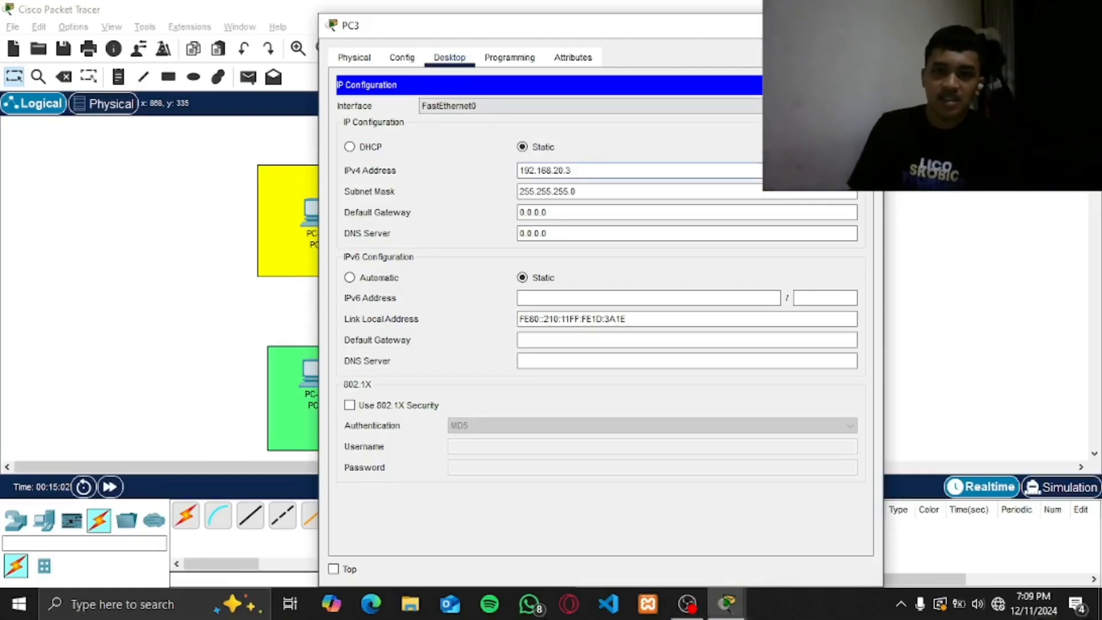
left_click(870, 25)
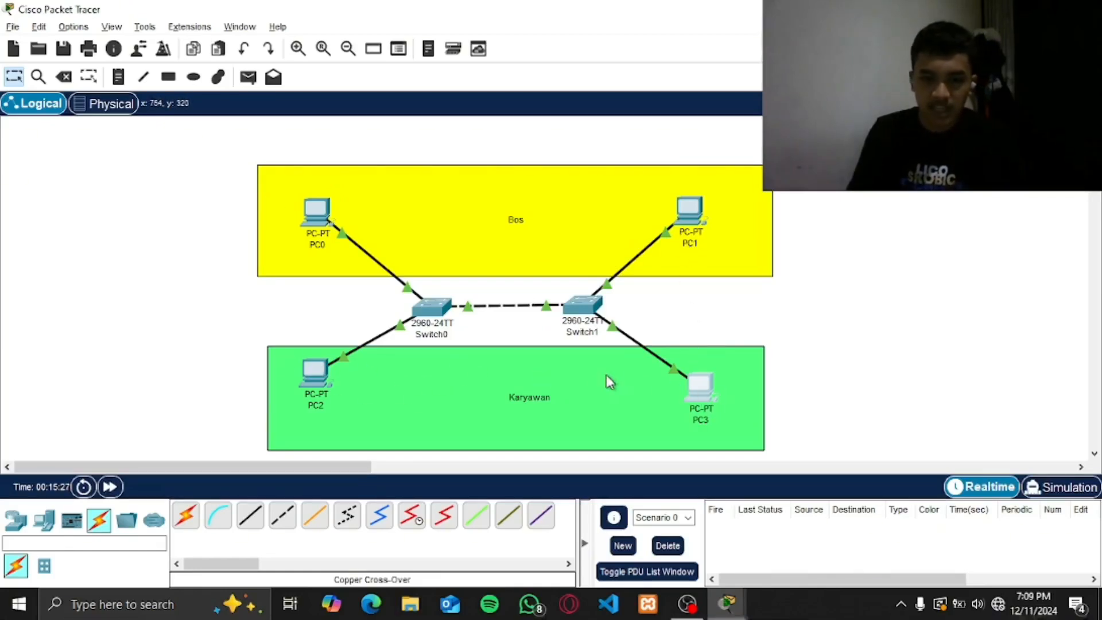
- Shift PC2 slightly within the Karyawan area and send a simple PDU from PC0 to PC1 to test their connection
left_click_drag(305, 376, 312, 384)
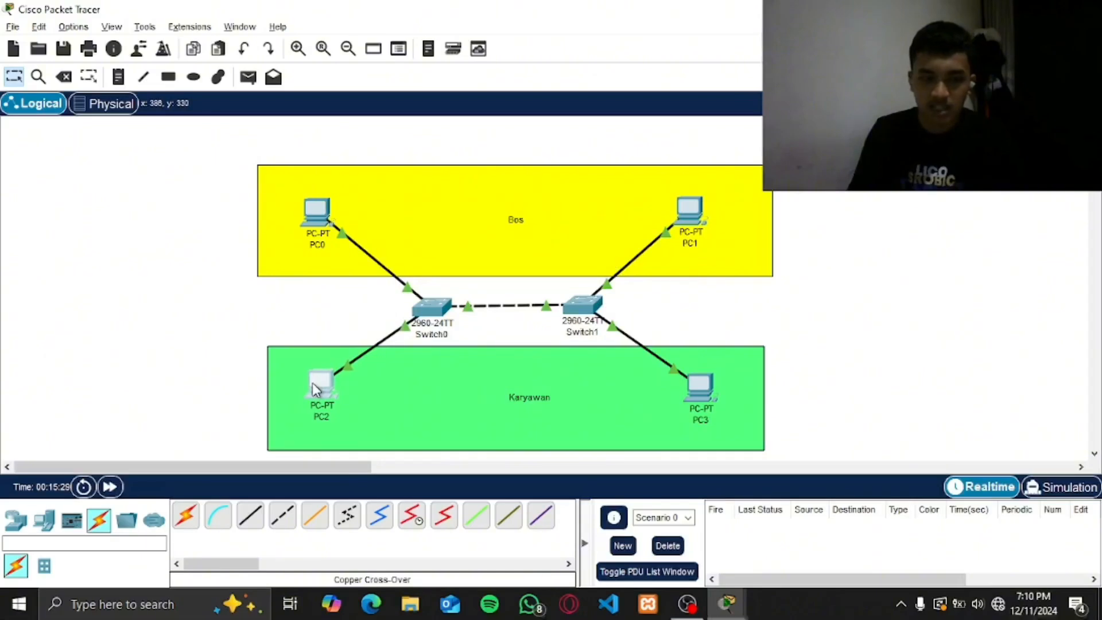
left_click(328, 315)
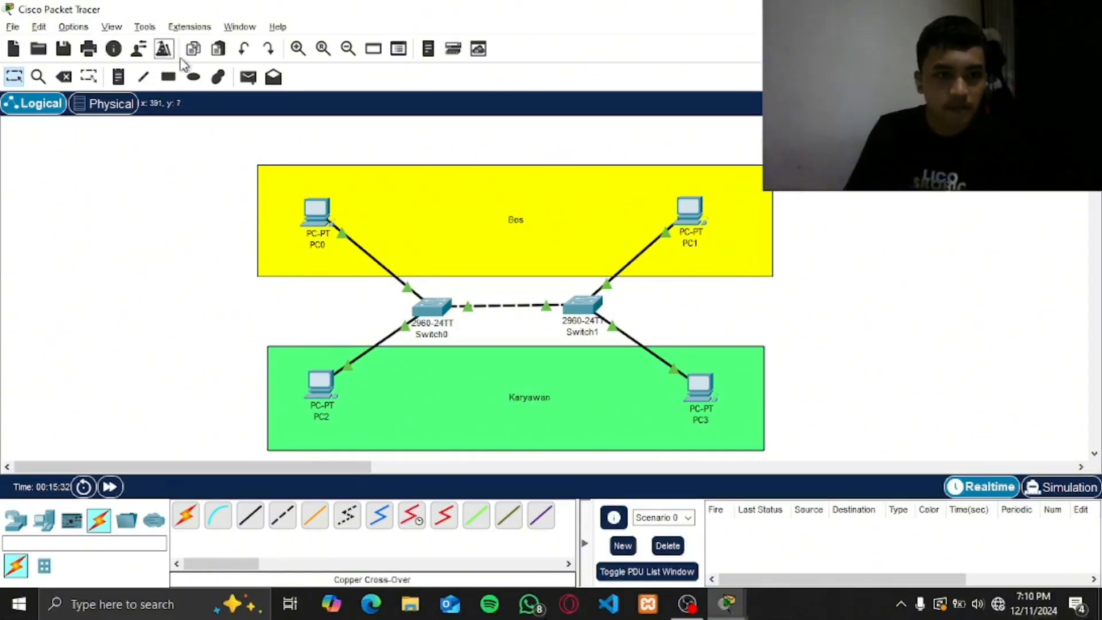
left_click(248, 78)
left_click(318, 211)
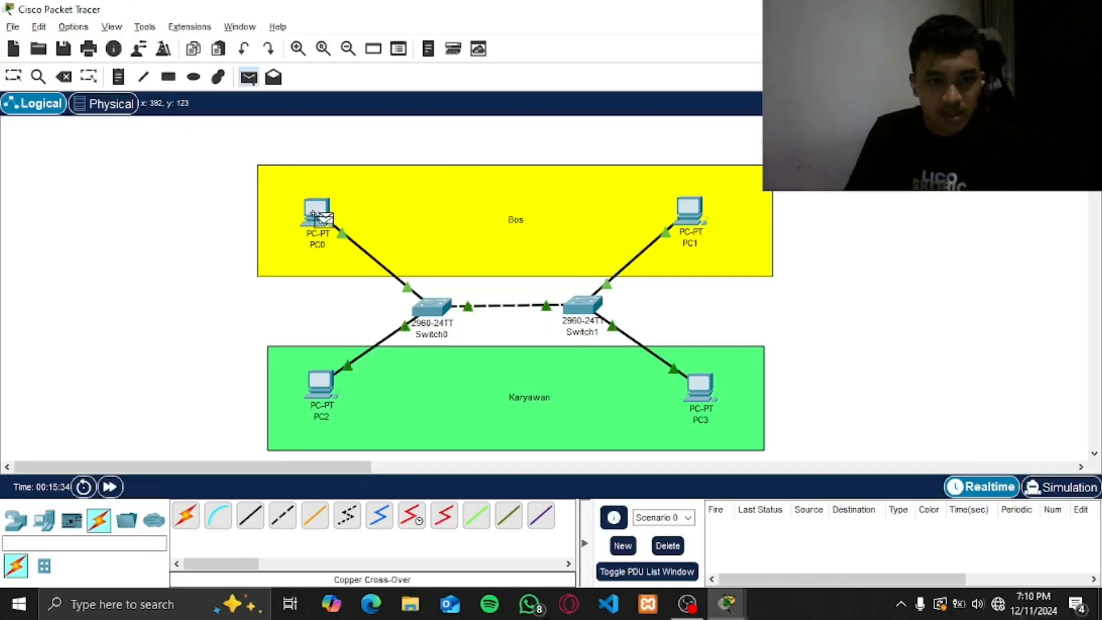
left_click(691, 212)
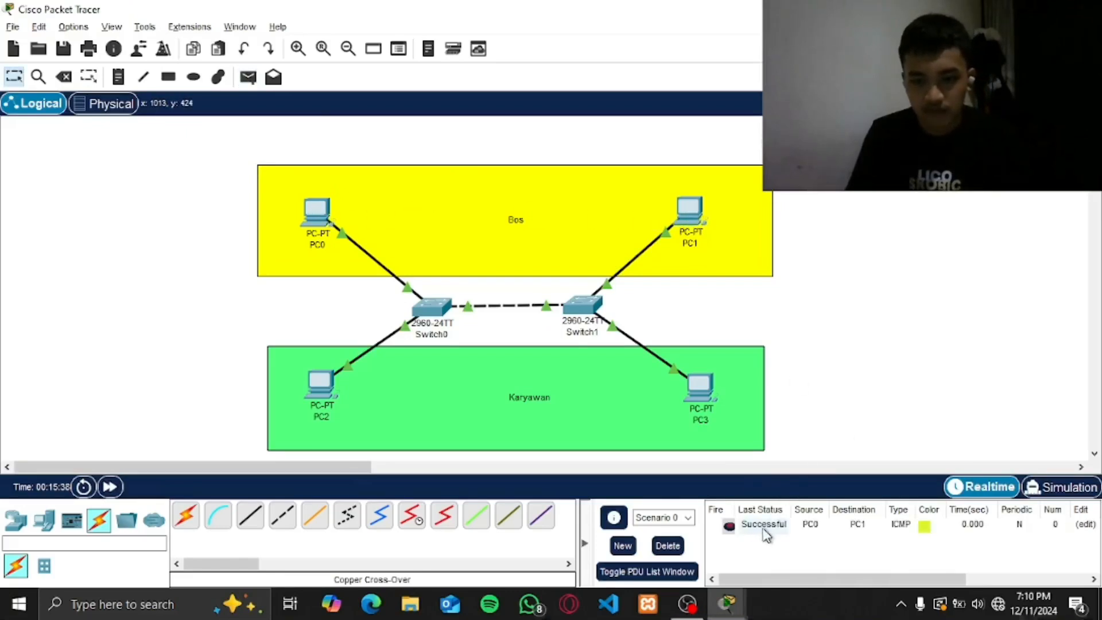
- Send a simple PDU from PC0 to PC3 to test connectivity between the Bos and Karyawan groups
left_click(248, 77)
left_click(319, 214)
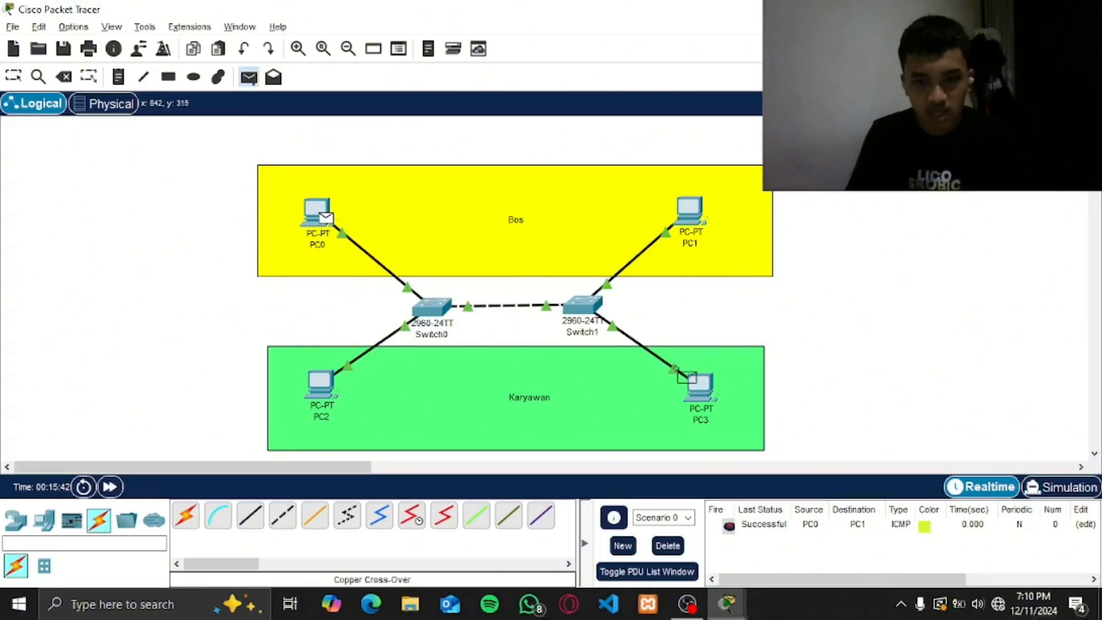
left_click(706, 394)
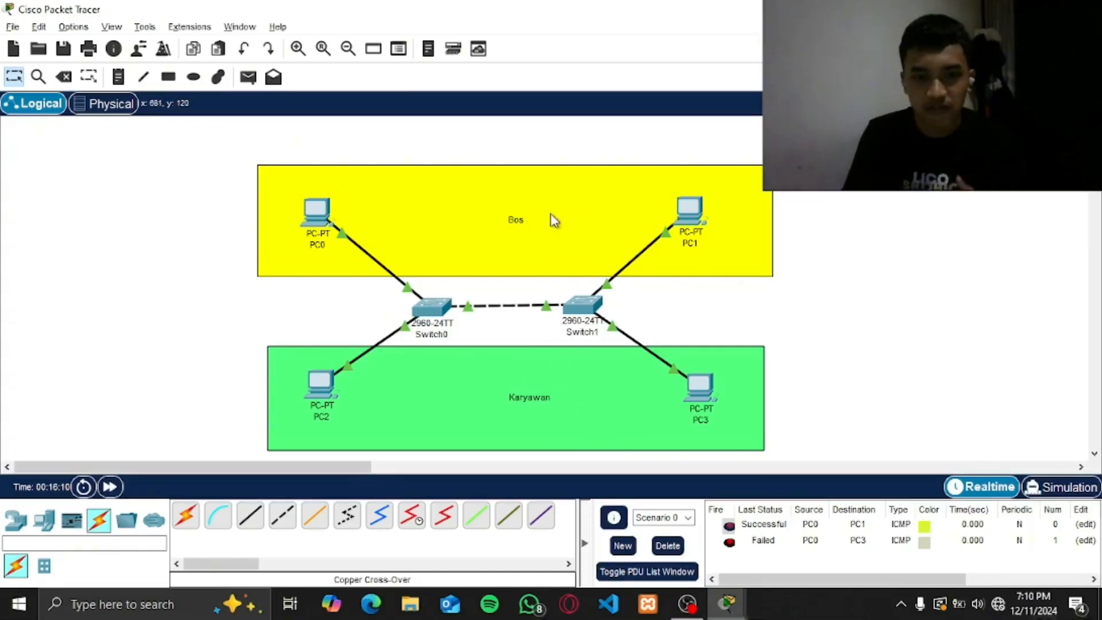
mouse_move(562, 336)
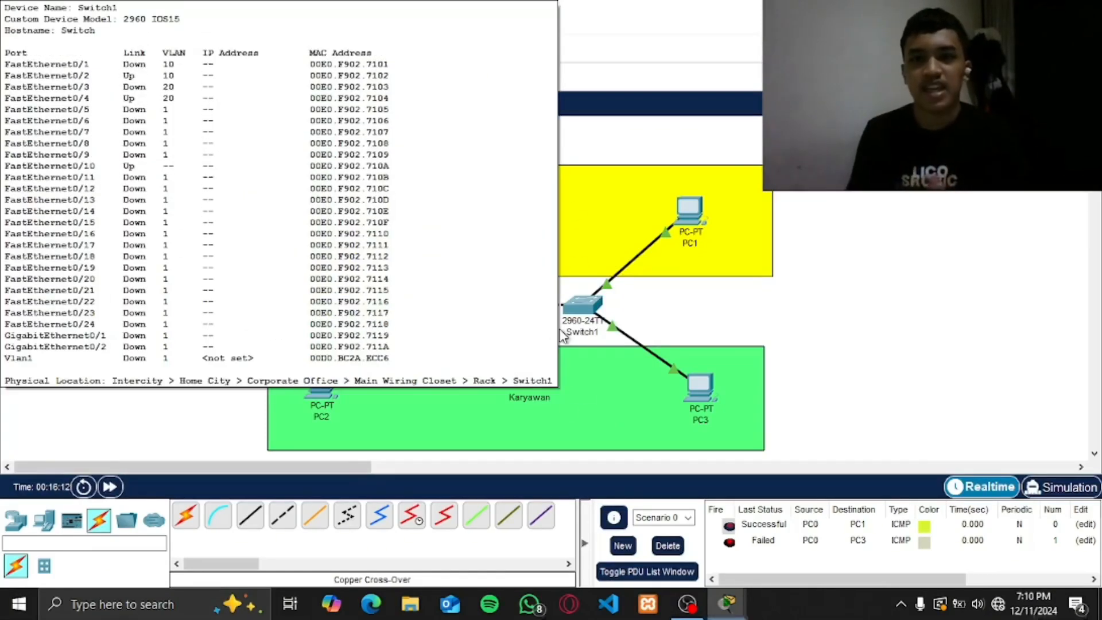